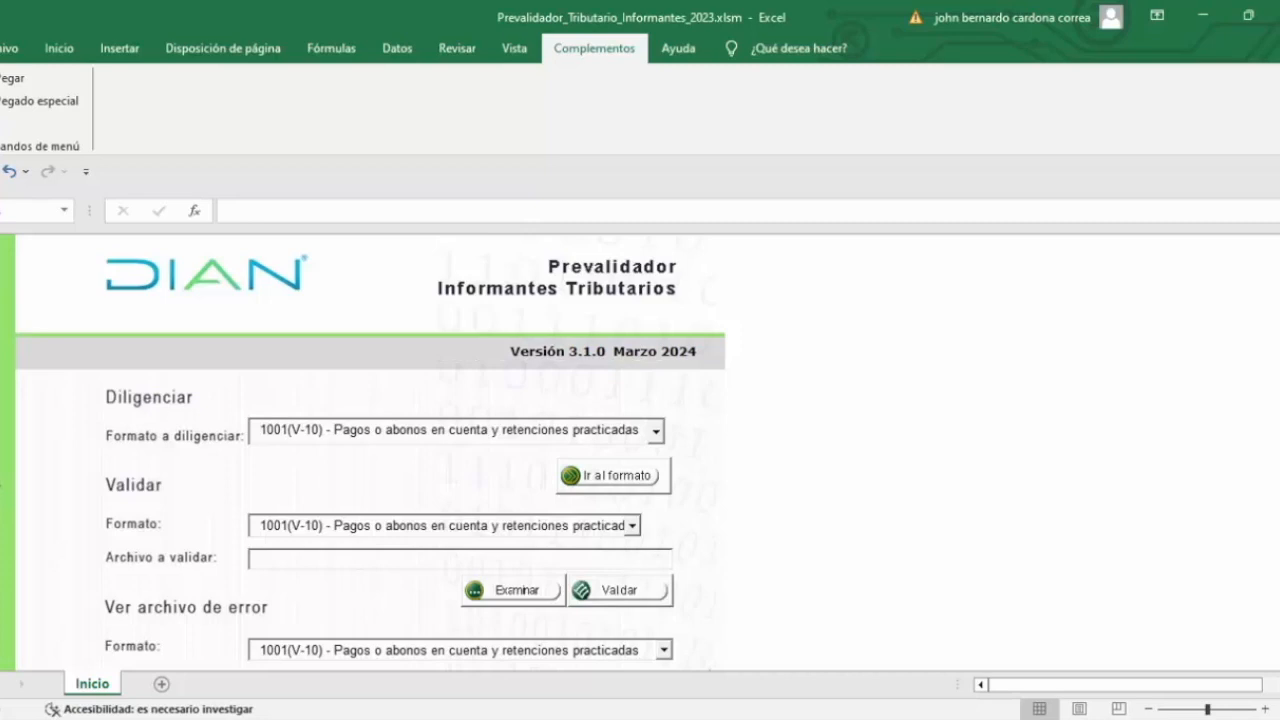
Step: Keep format 1001(V-10) in the Formato a diligenciar list and open its F1001 data sheet
mouse_move(1279, 470)
mouse_down()
mouse_move(1279, 580)
mouse_move(1279, 458)
mouse_up()
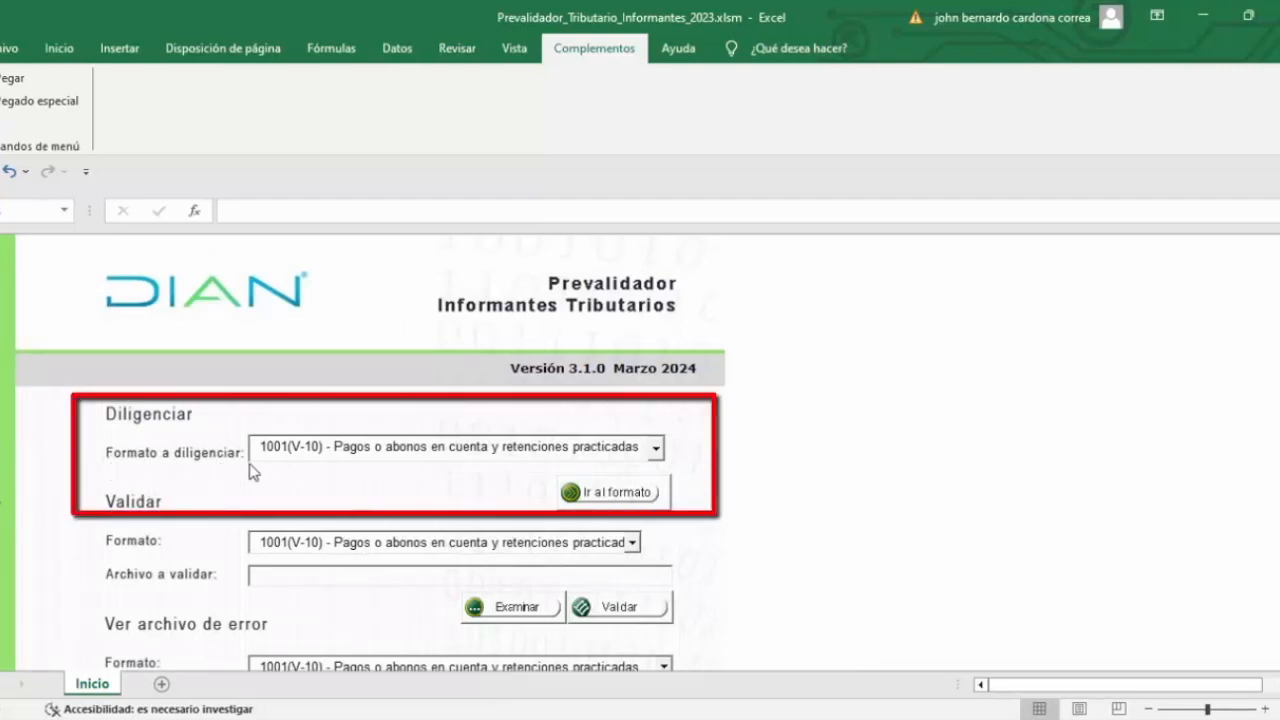
click(656, 448)
scroll(400, 505, down, 3)
scroll(350, 502, up, 3)
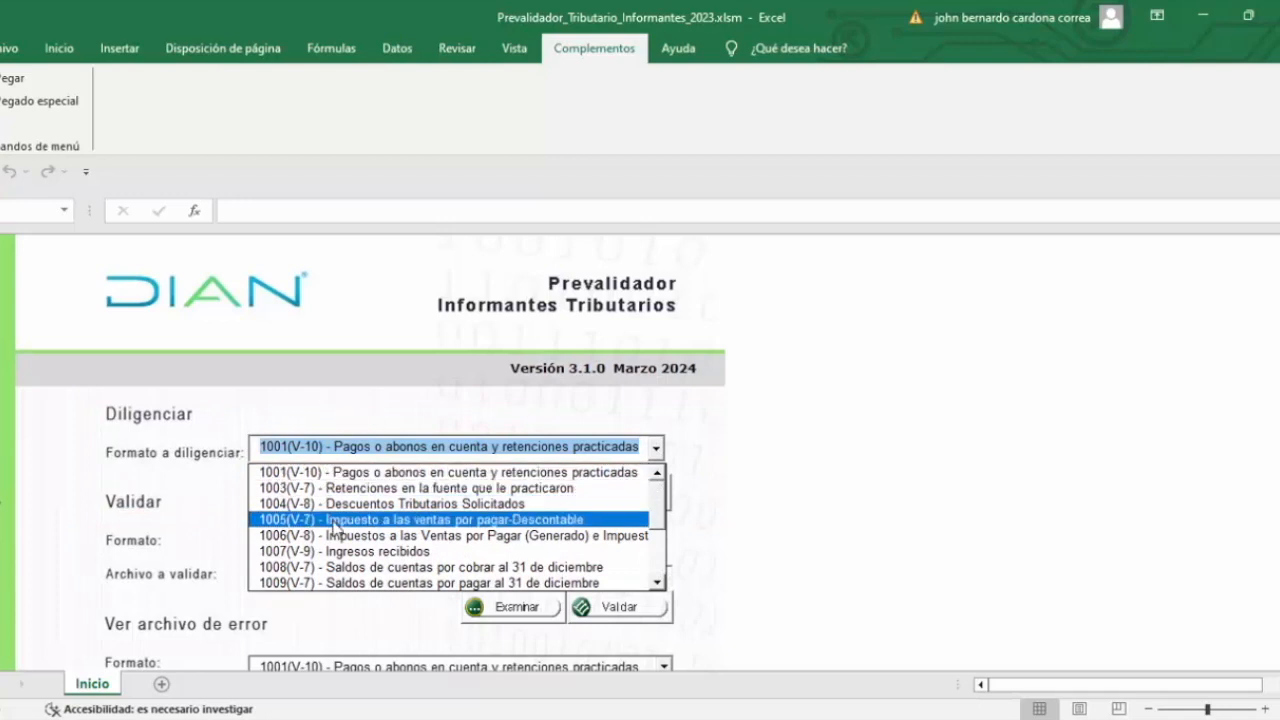
scroll(450, 510, down, 3)
scroll(400, 500, up, 3)
click(310, 476)
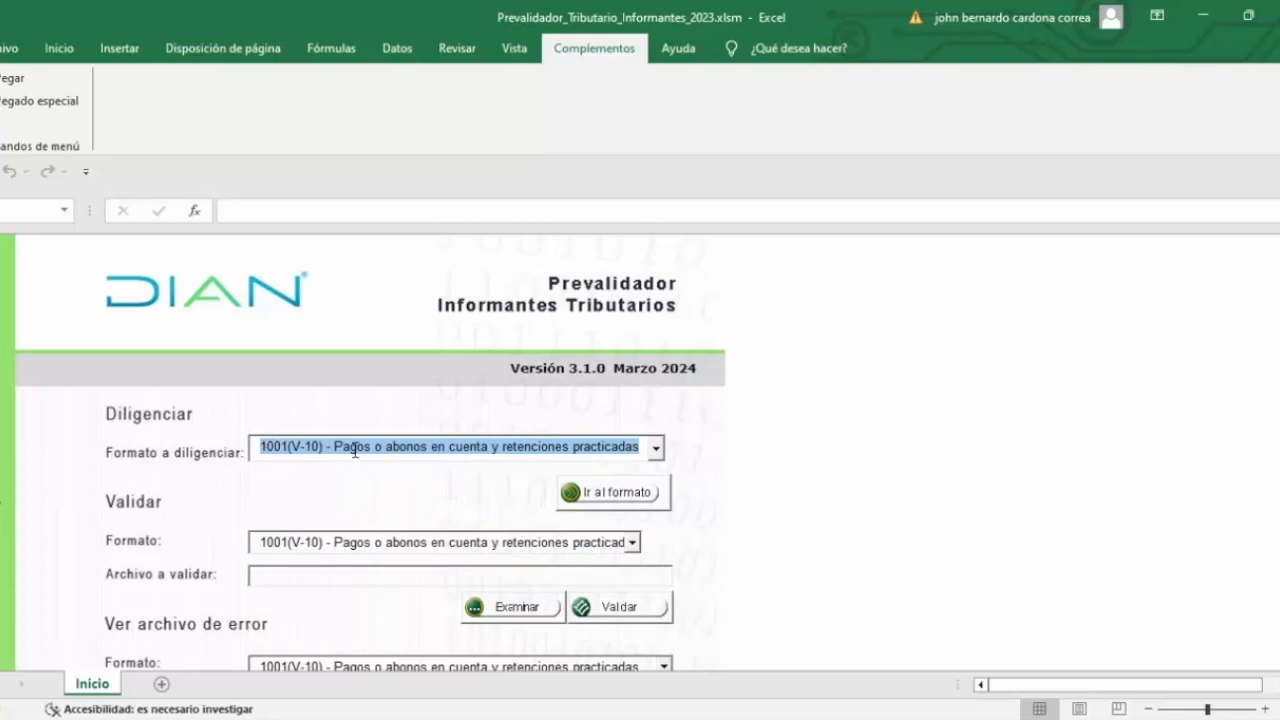
click(594, 496)
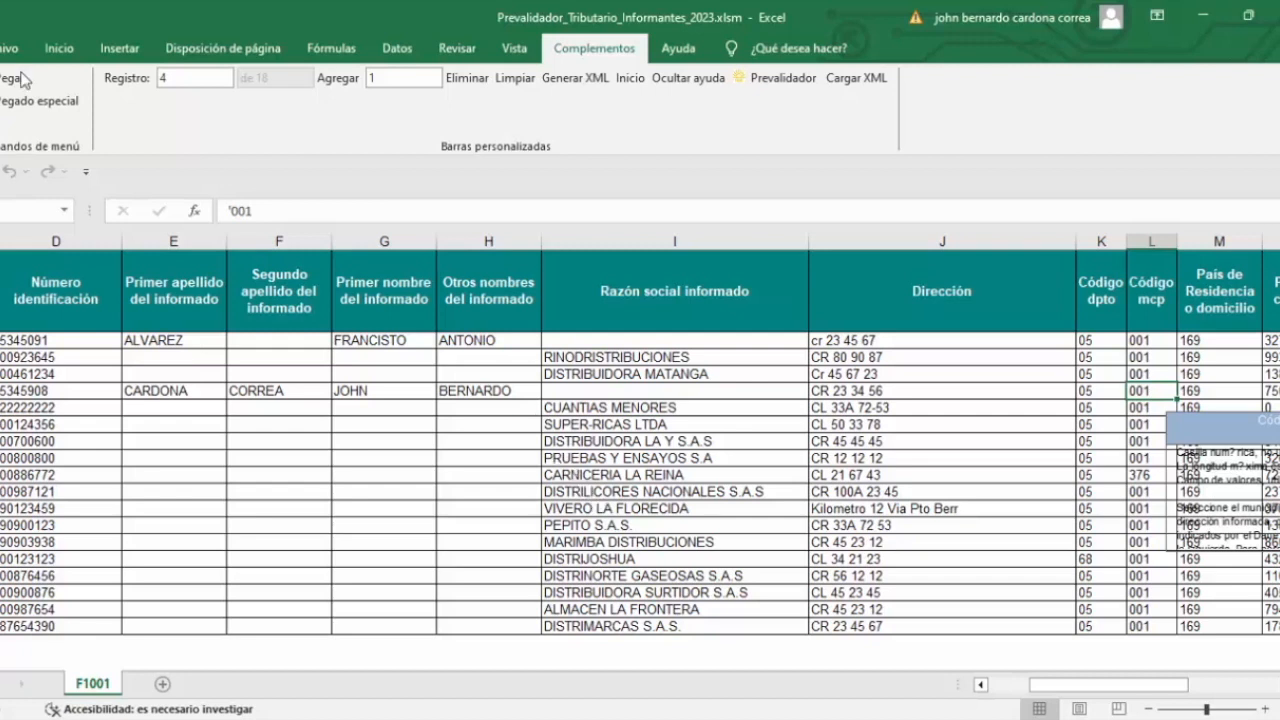
Step: Select the 18 F1001 records from Concepto to the last retention column and copy them
click(14, 340)
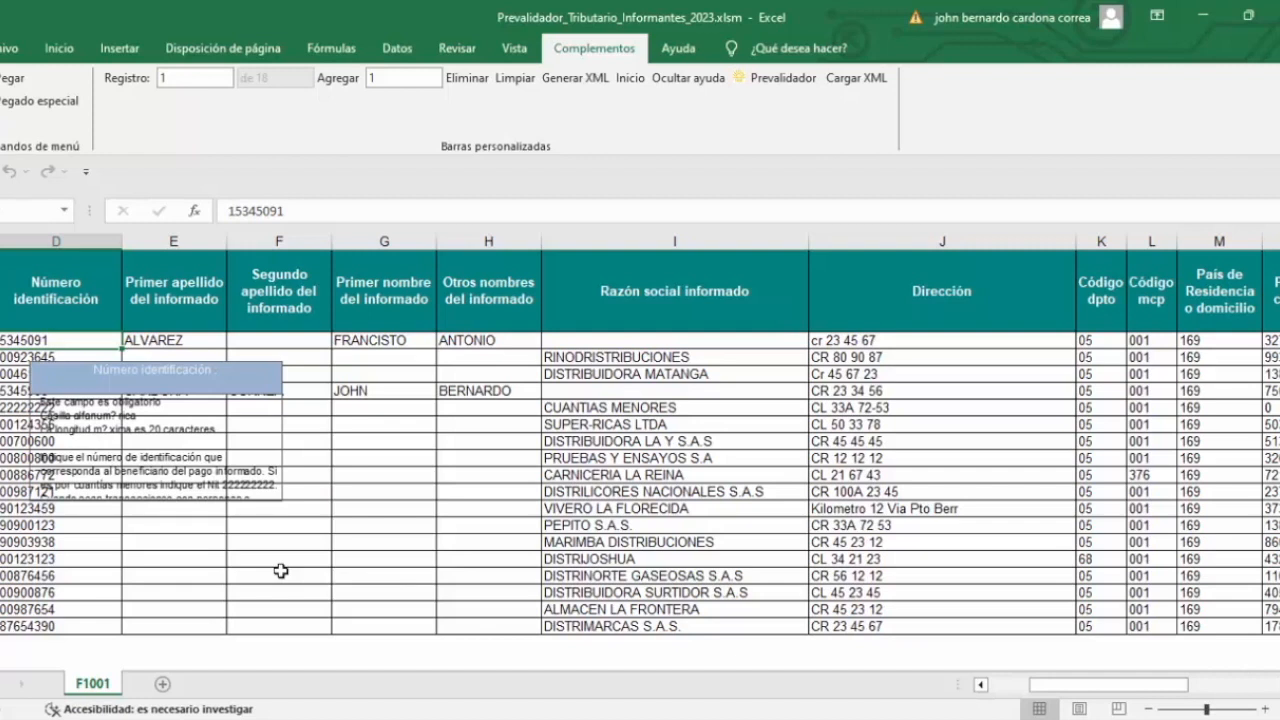
key(ctrl+shift+Right)
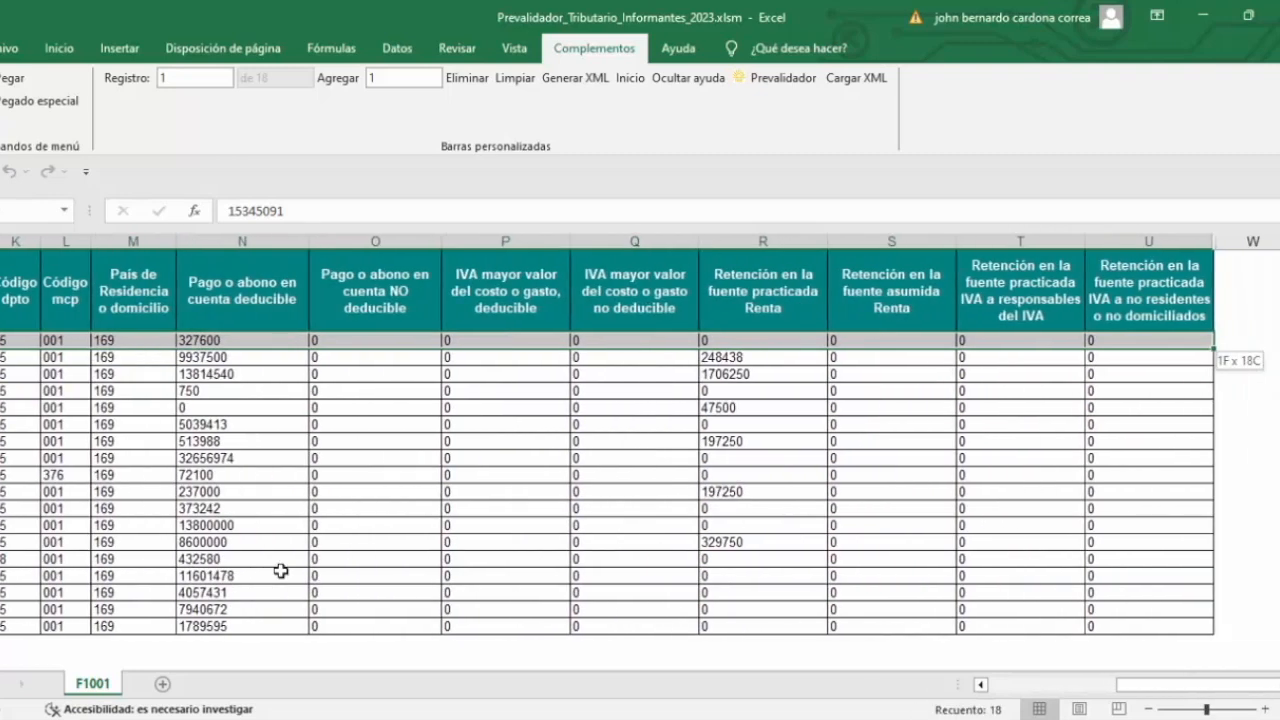
key(ctrl+shift+Down)
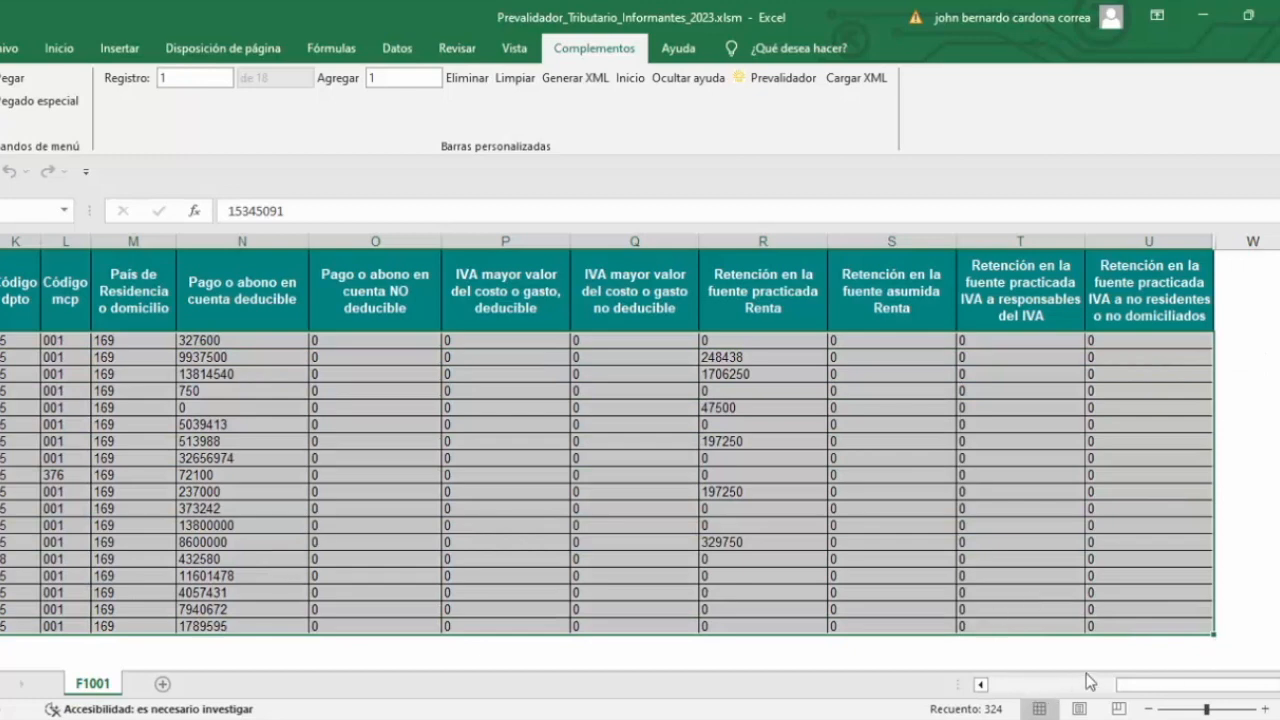
drag(1167, 699, 986, 691)
drag(14, 338, 1199, 626)
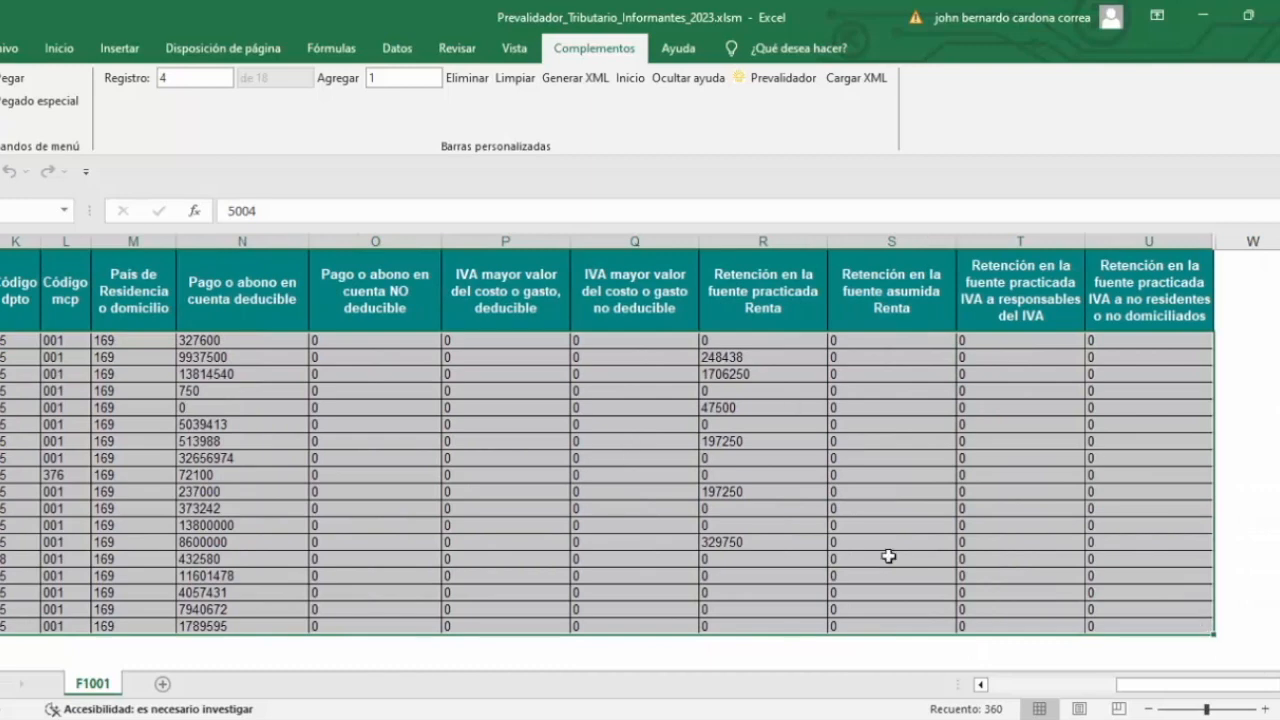
drag(1183, 687, 1183, 687)
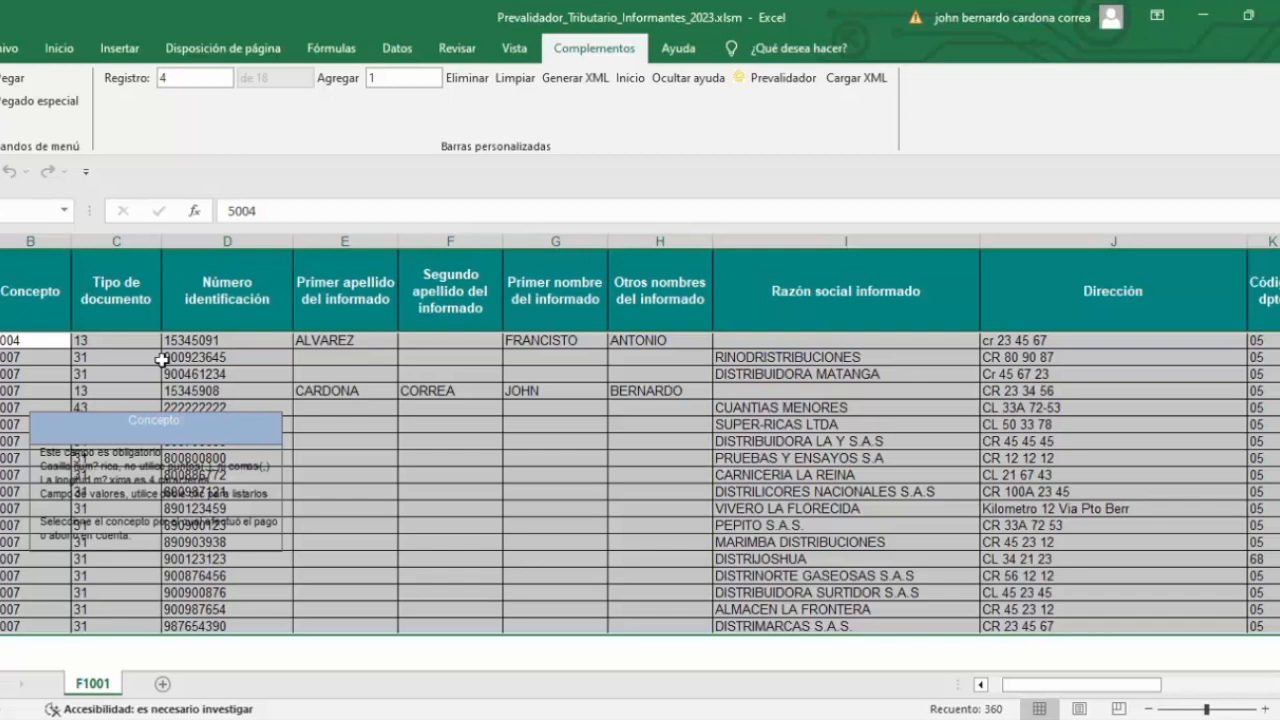
key(ctrl+c)
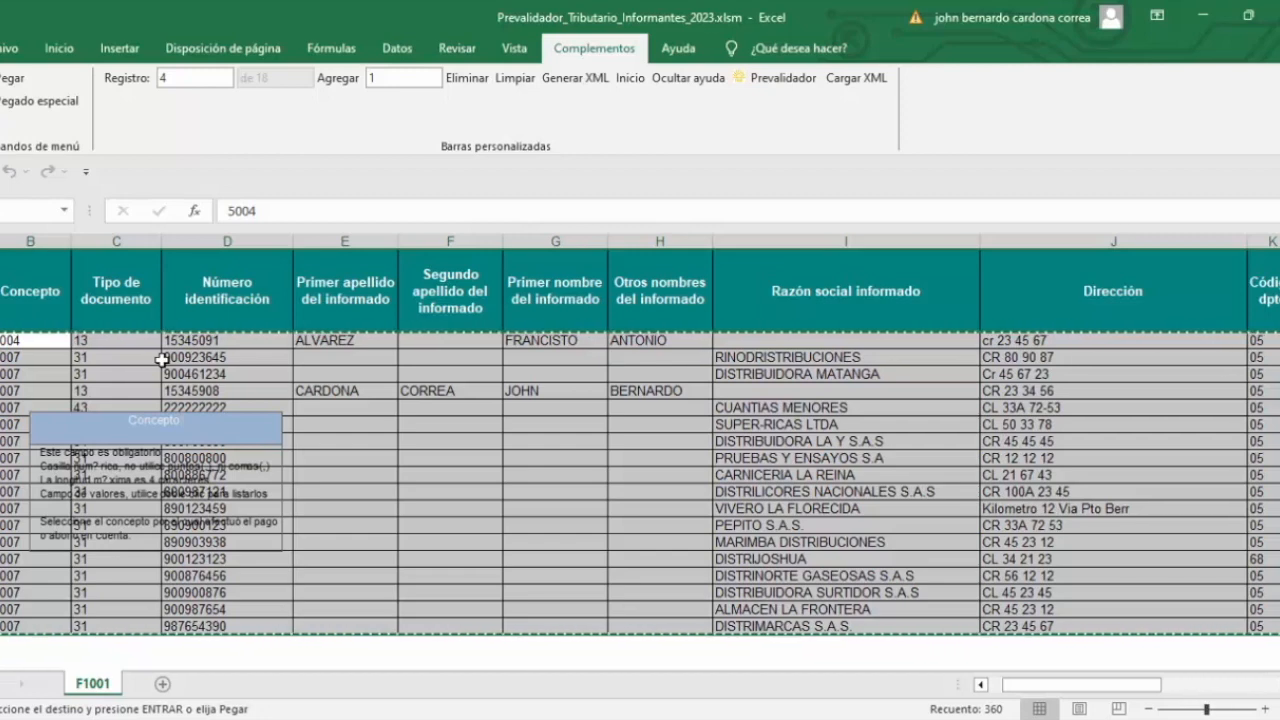
click(228, 357)
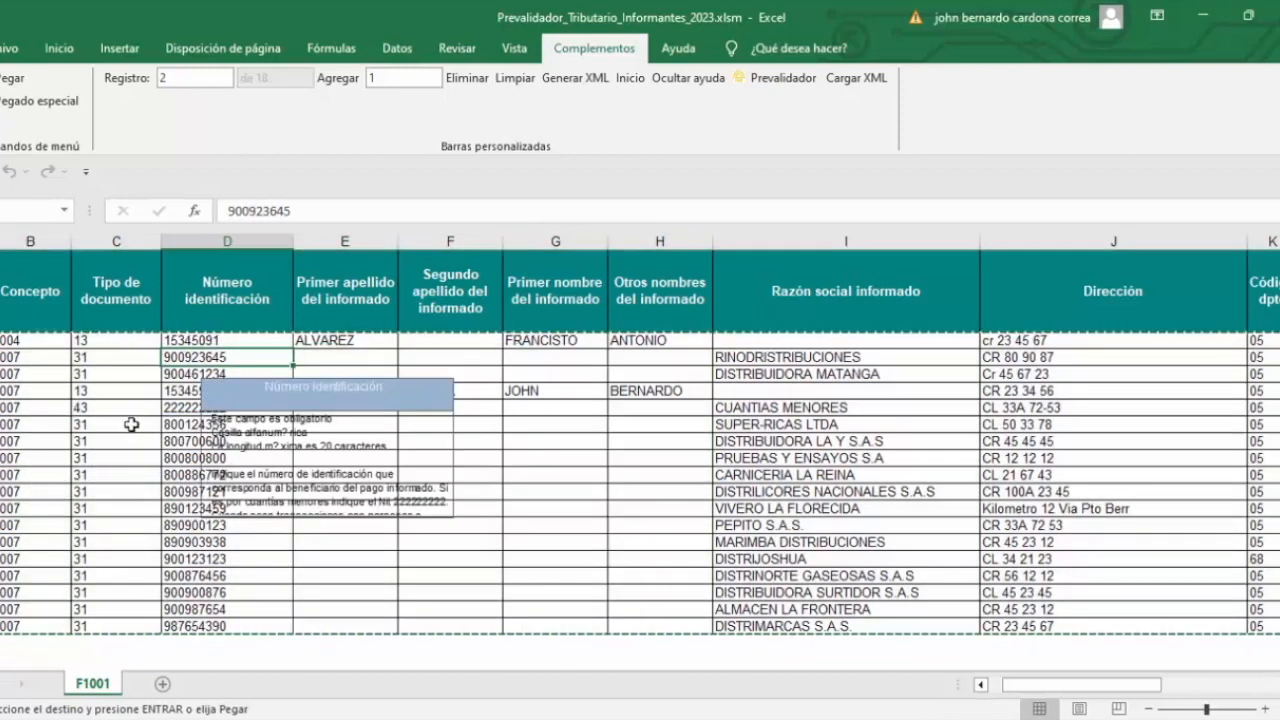
key(Escape)
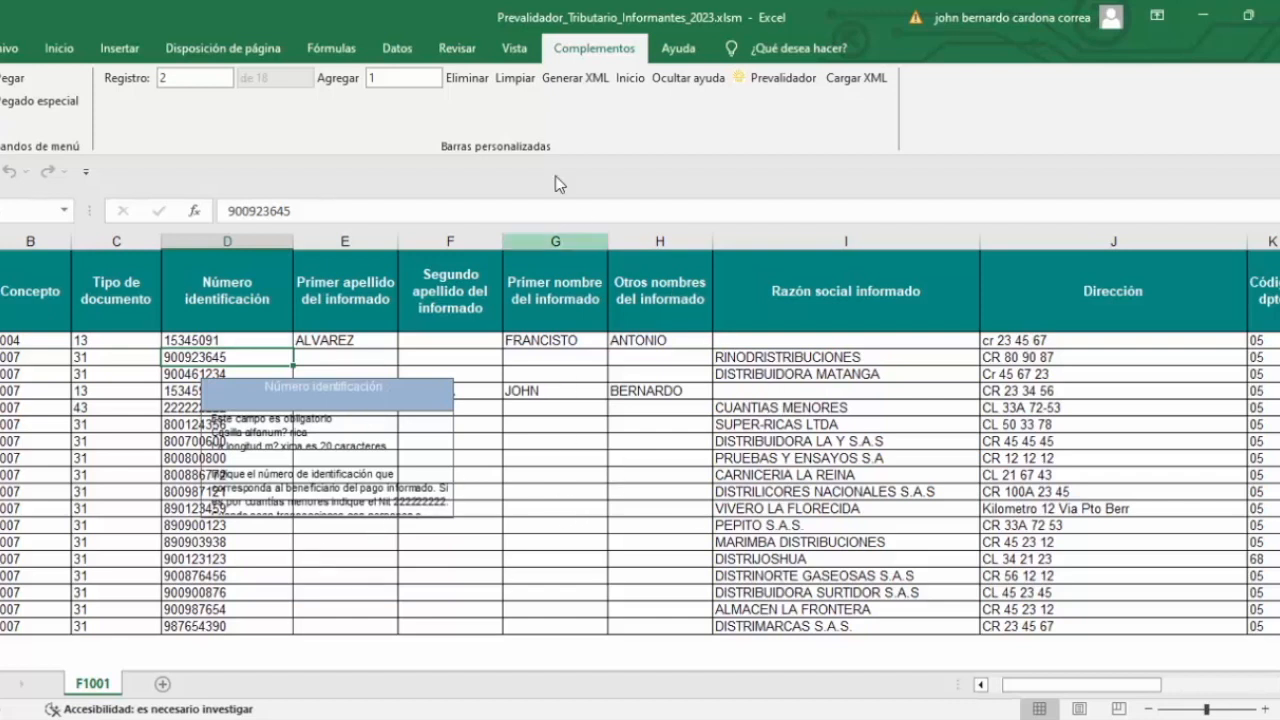
Step: Generate Dmuisca_01010011020230000001.xml with 18 records into Salida, then go back to F1001
click(576, 80)
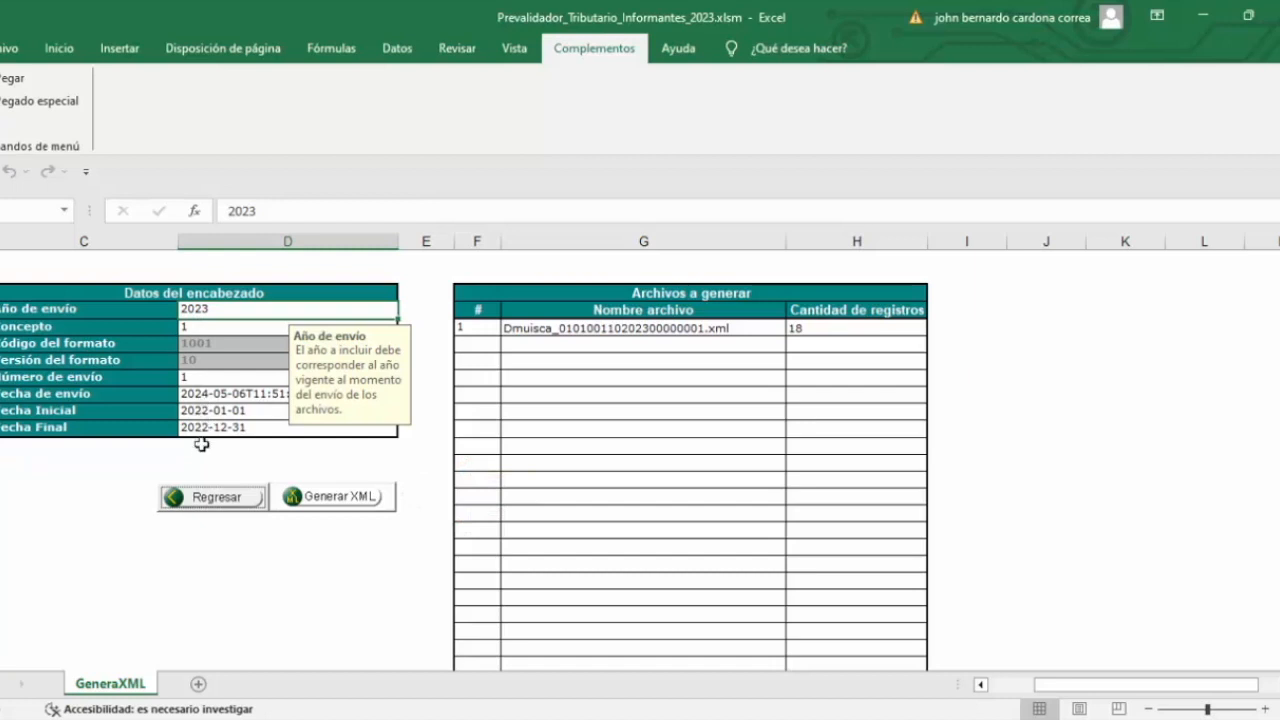
click(333, 500)
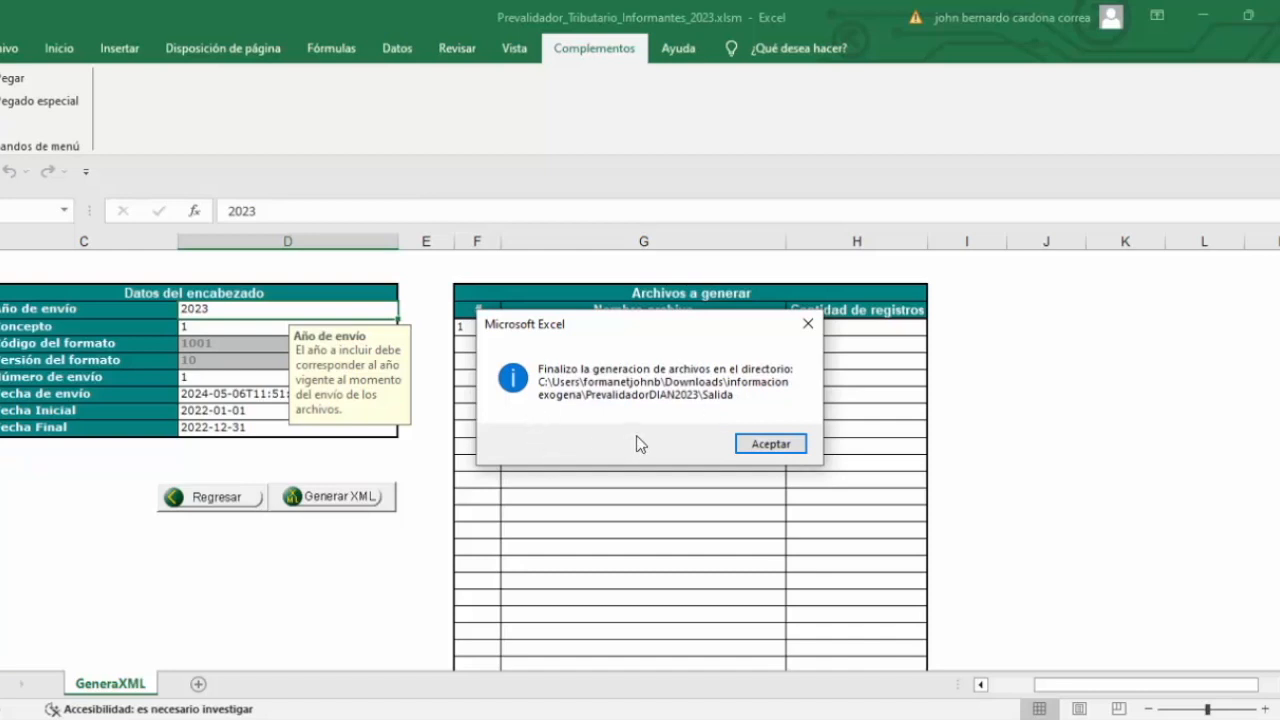
click(752, 446)
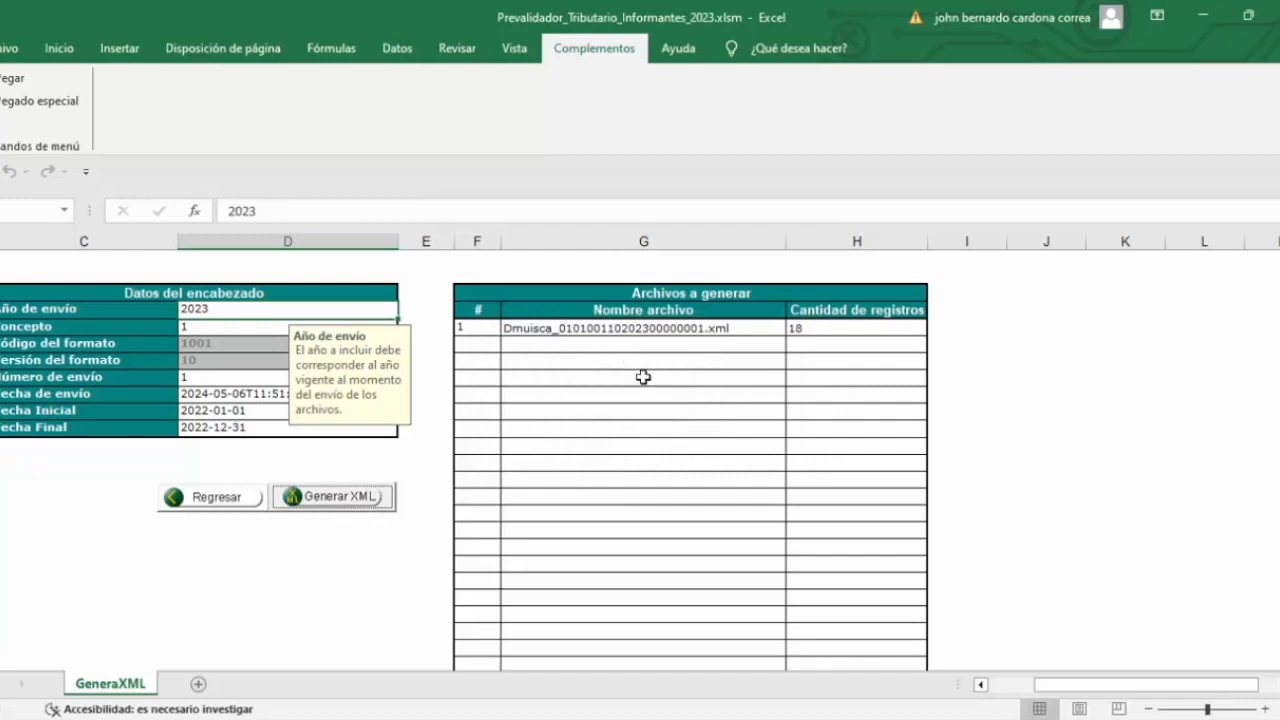
click(209, 500)
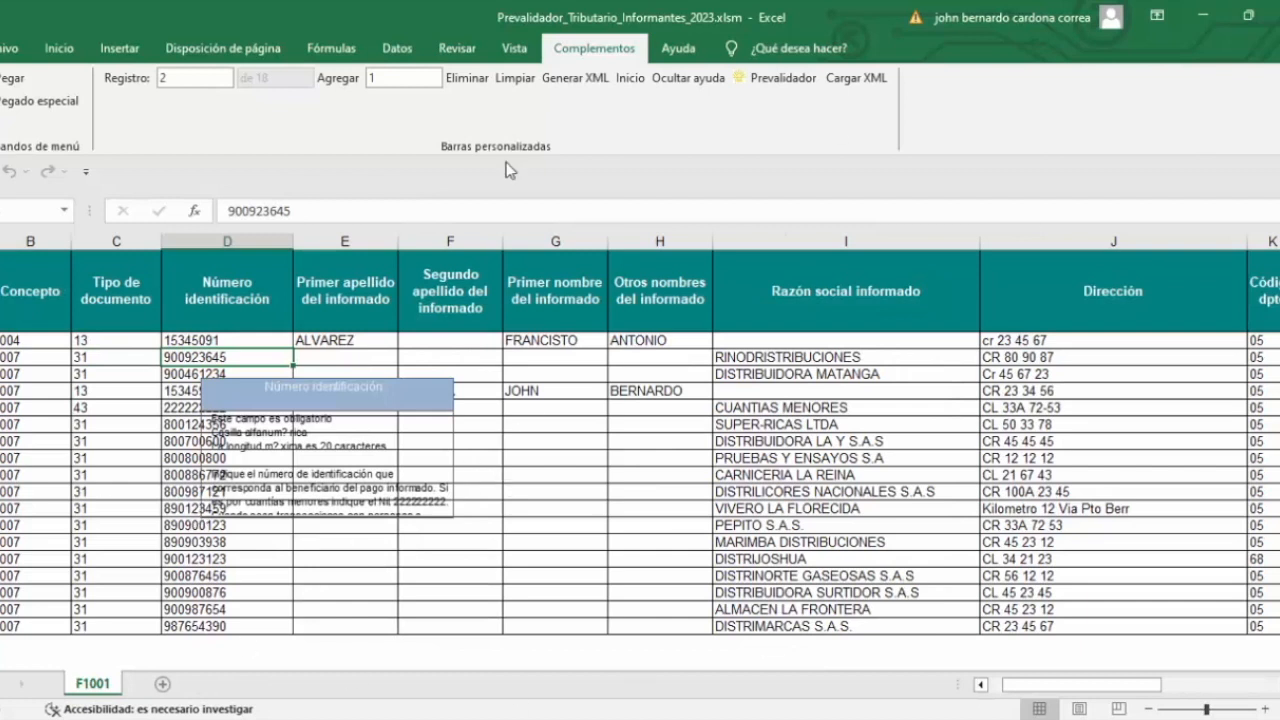
Step: From the start page, open the format 1003 Retenciones en la fuente que le practicaron sheet
click(624, 82)
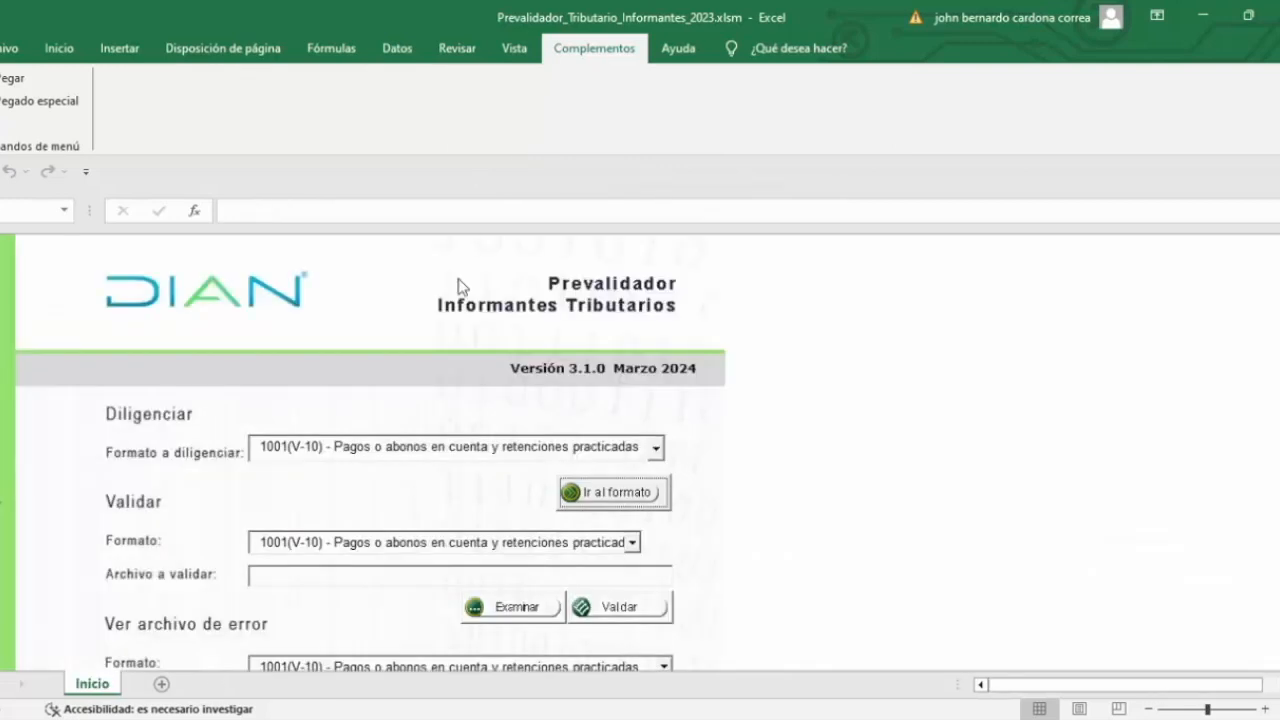
click(656, 450)
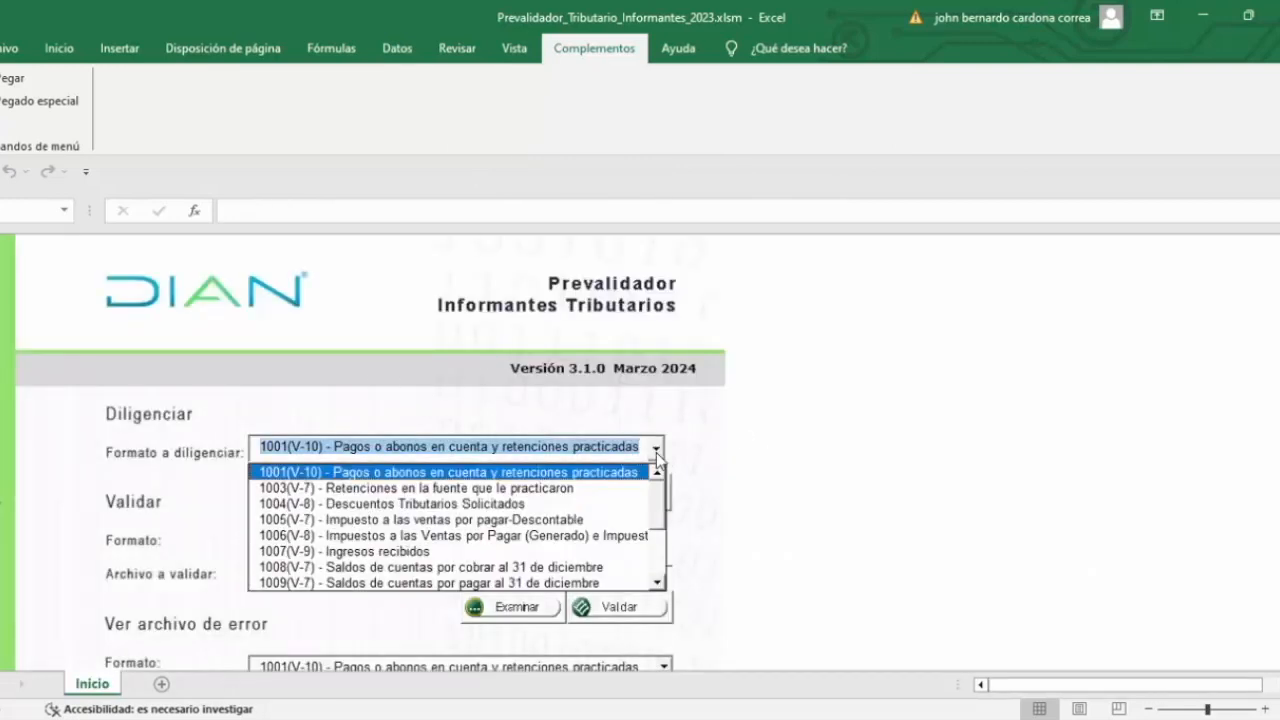
click(311, 489)
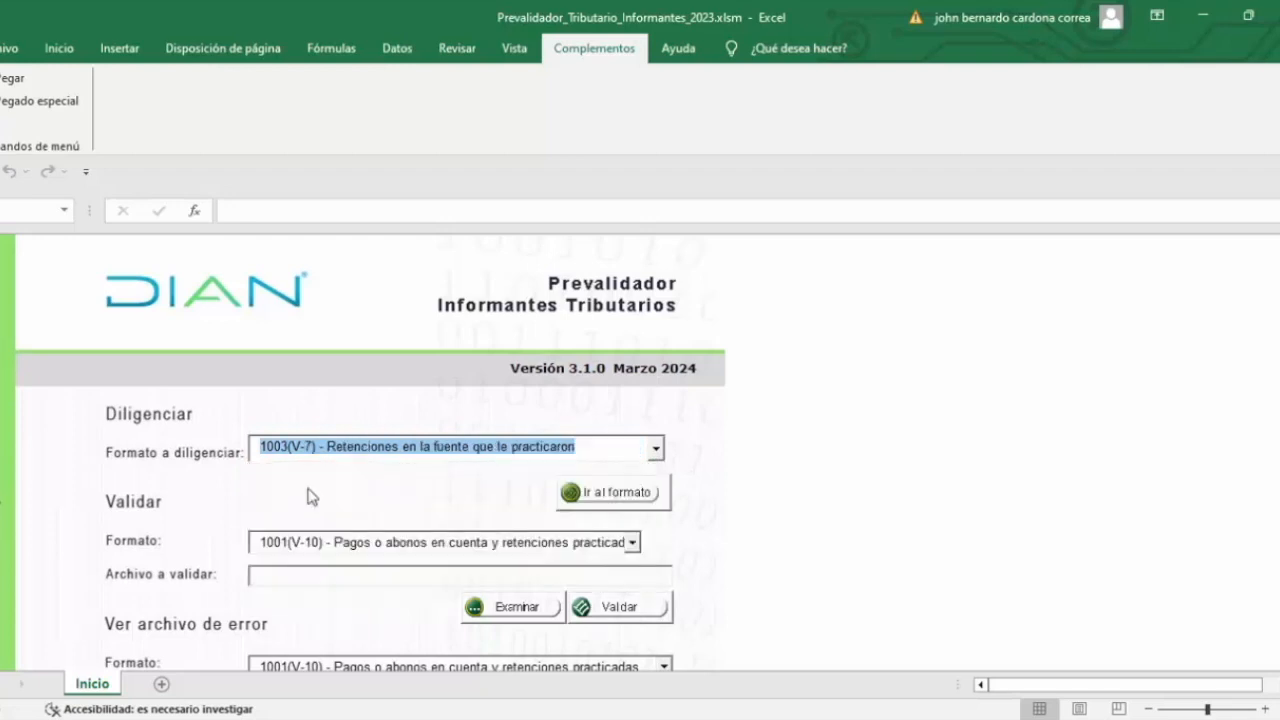
click(612, 494)
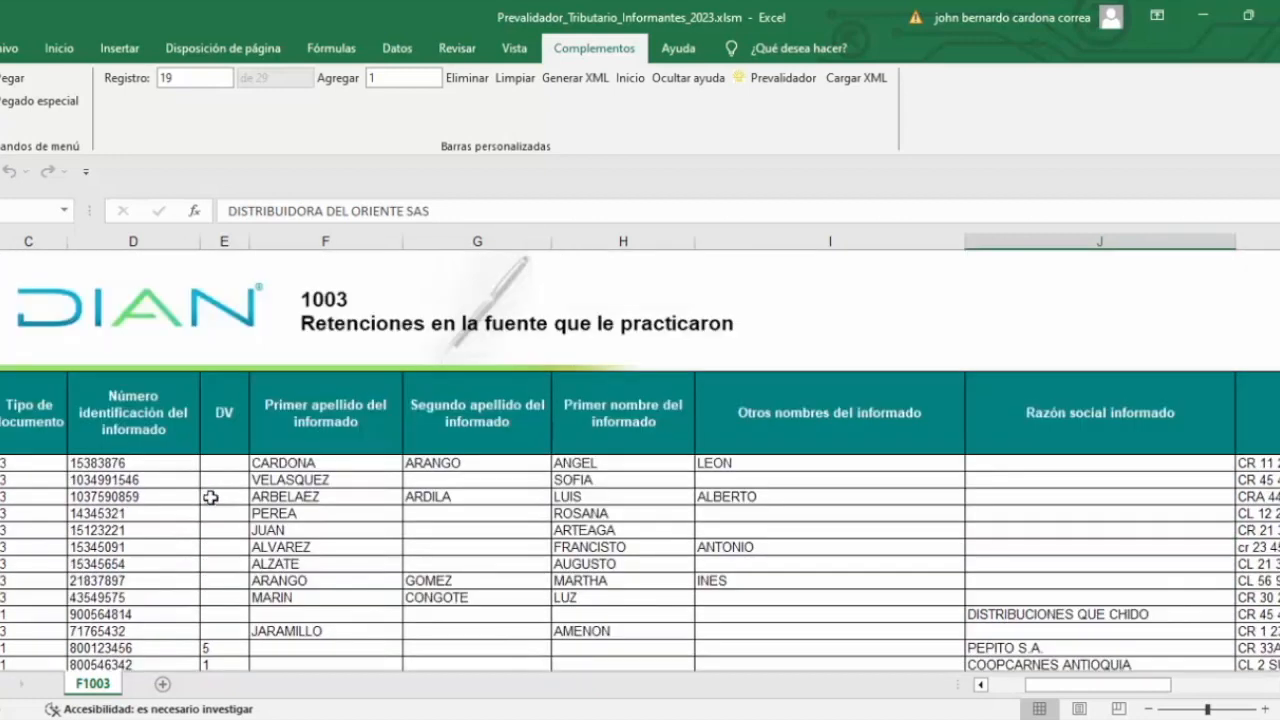
Step: Select and copy all the F1003 withholding records across every data column
click(14, 465)
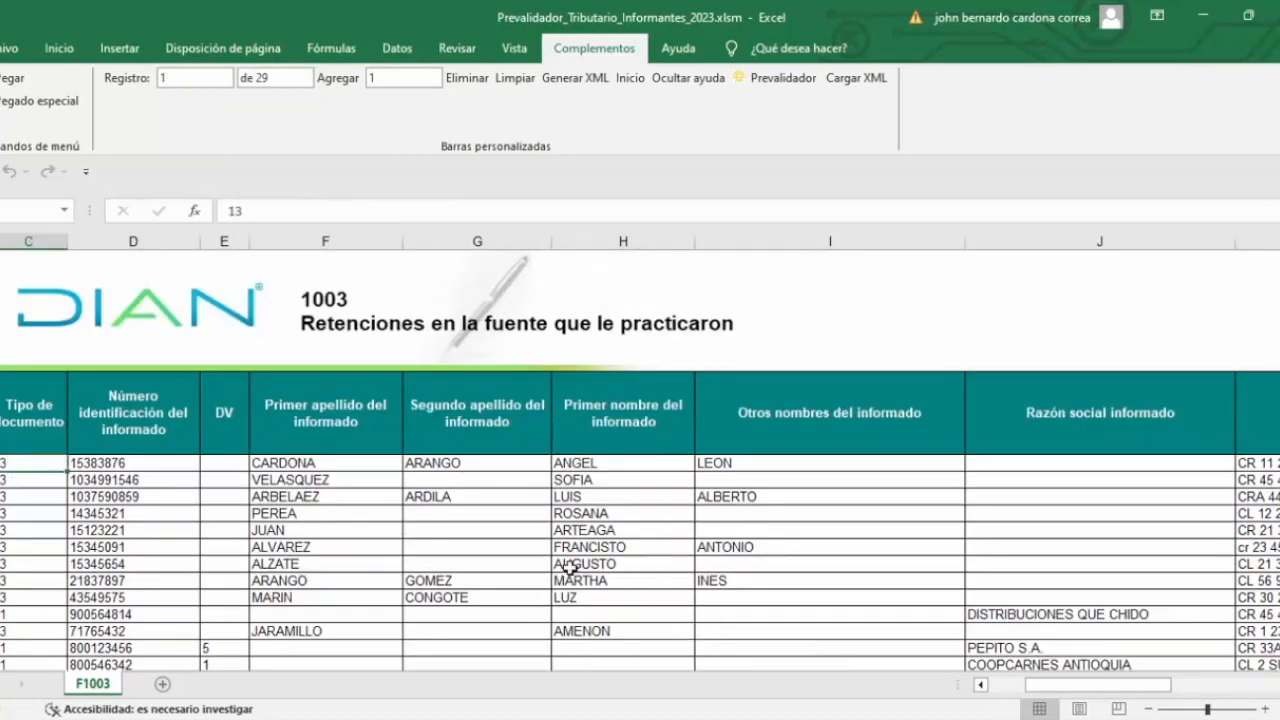
key(ctrl+shift+Right)
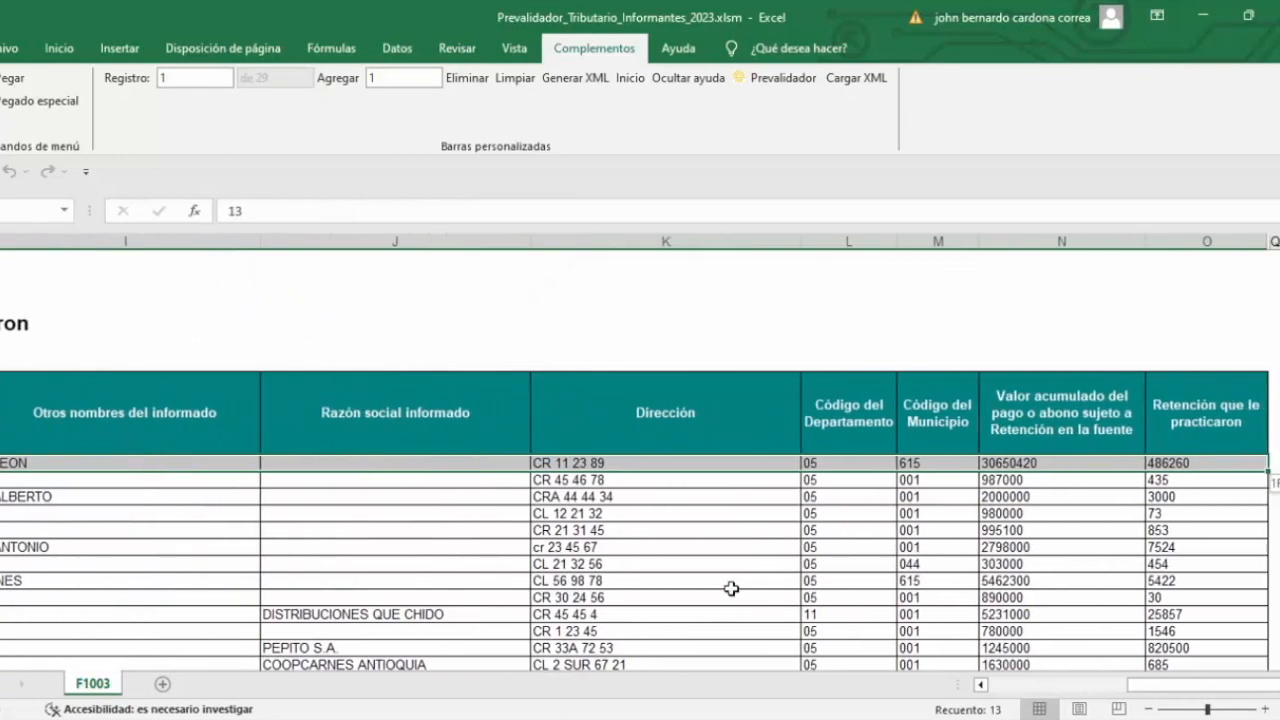
key(ctrl+shift+Down)
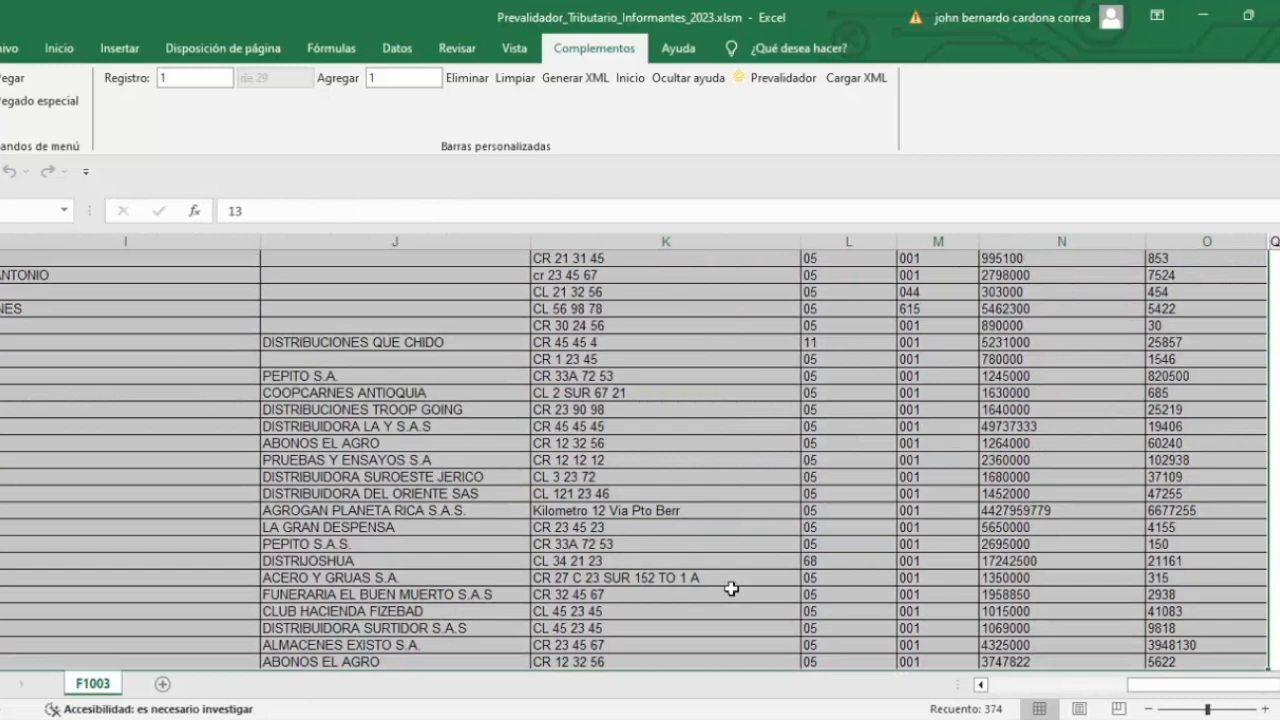
key(ctrl+c)
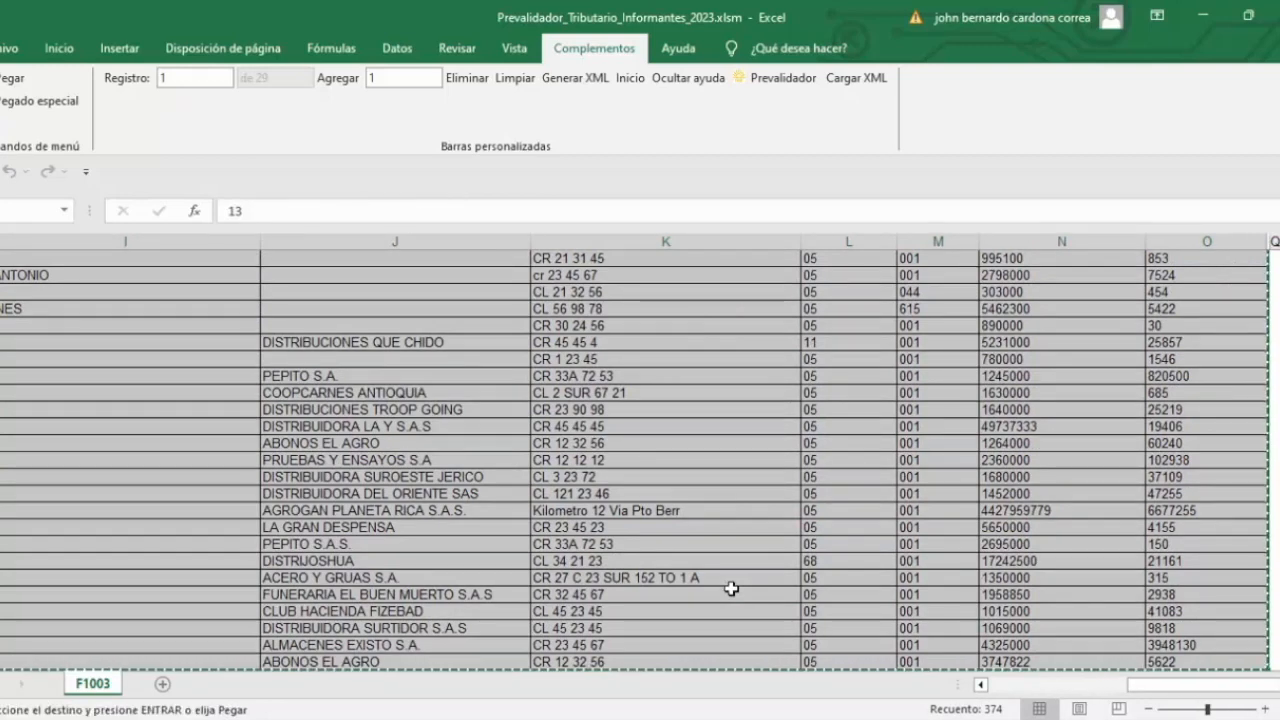
Step: Scroll the F1003 sheet back to column A and the DIAN header
click(360, 375)
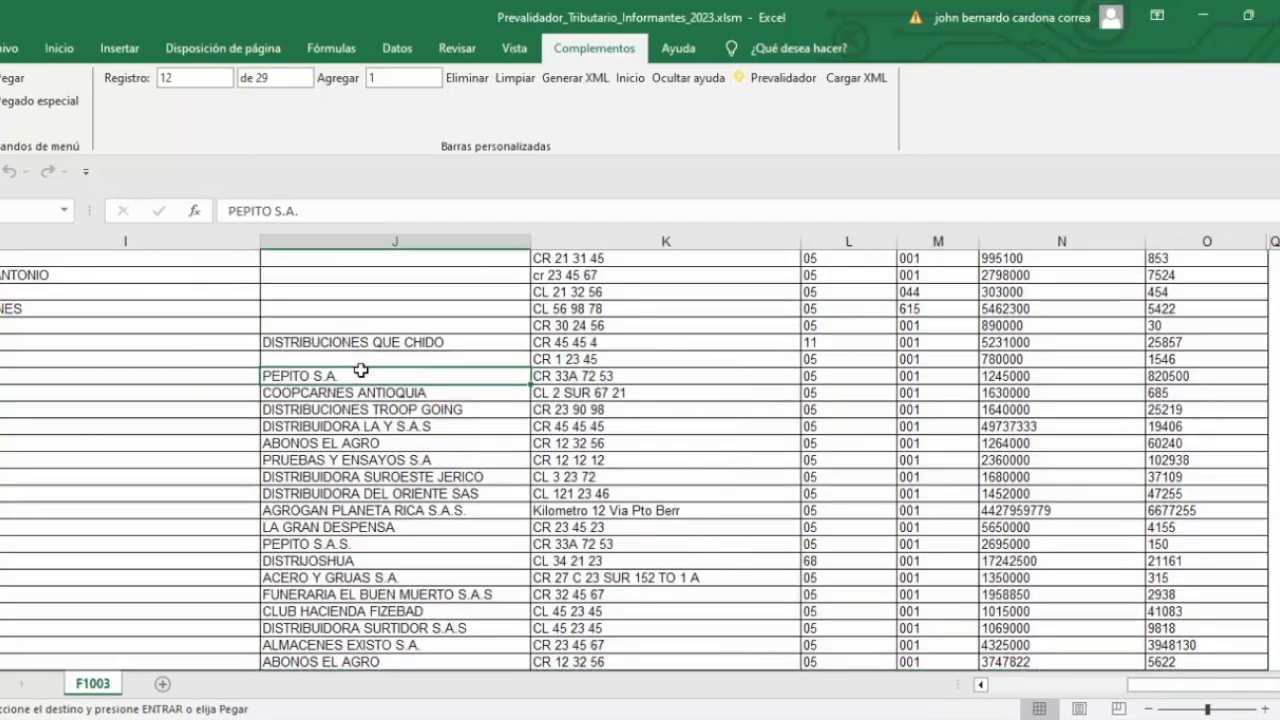
scroll(259, 552, up, 2)
scroll(259, 552, up, 1)
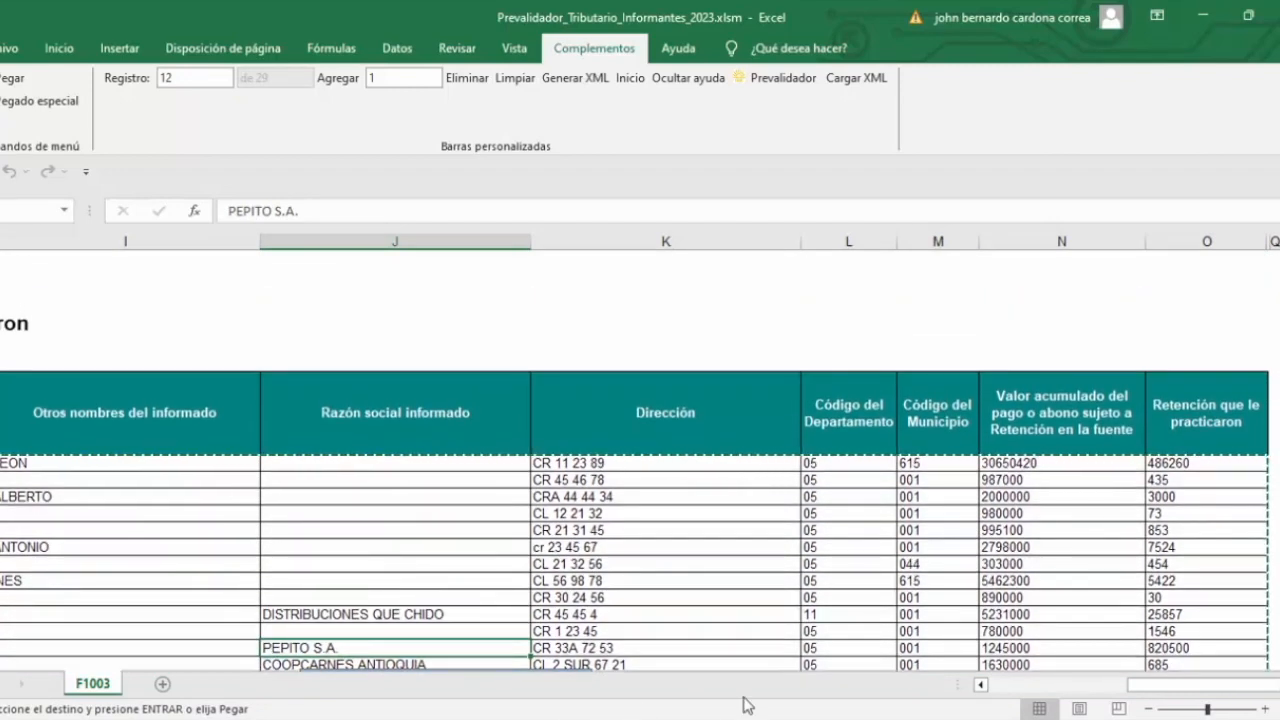
drag(1192, 688, 1000, 690)
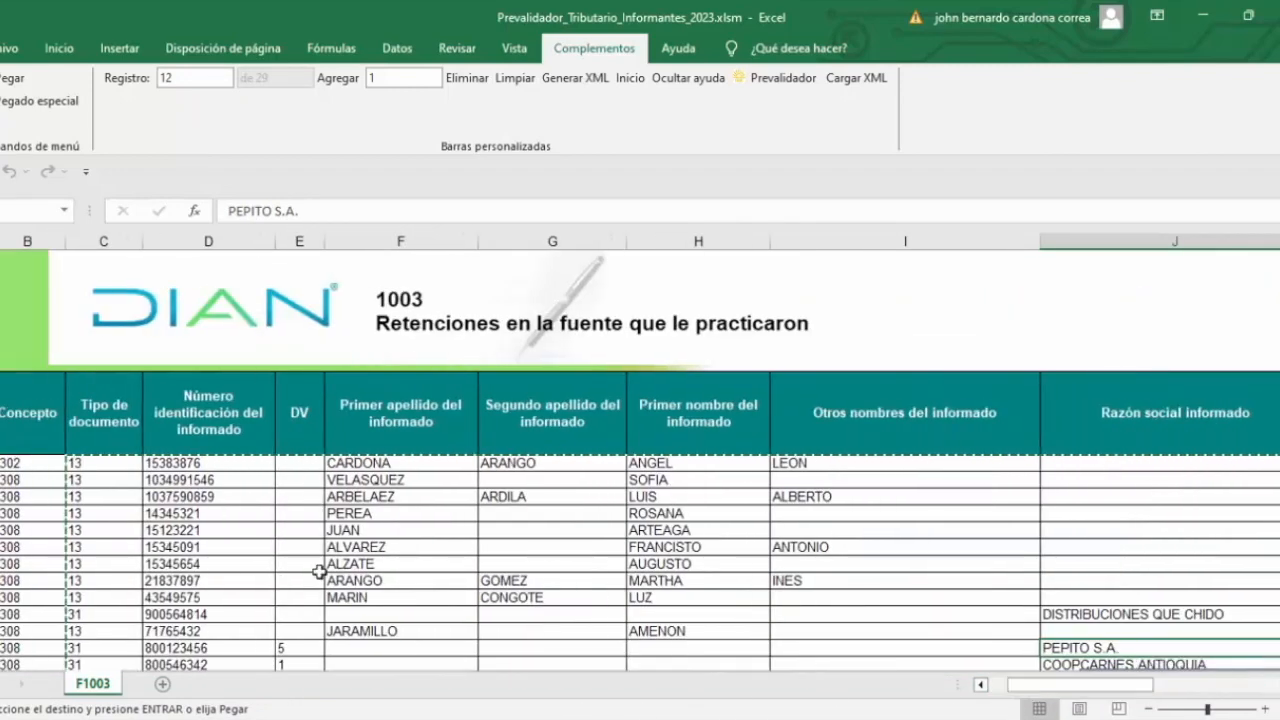
scroll(320, 572, right, 3)
drag(1114, 694, 1034, 694)
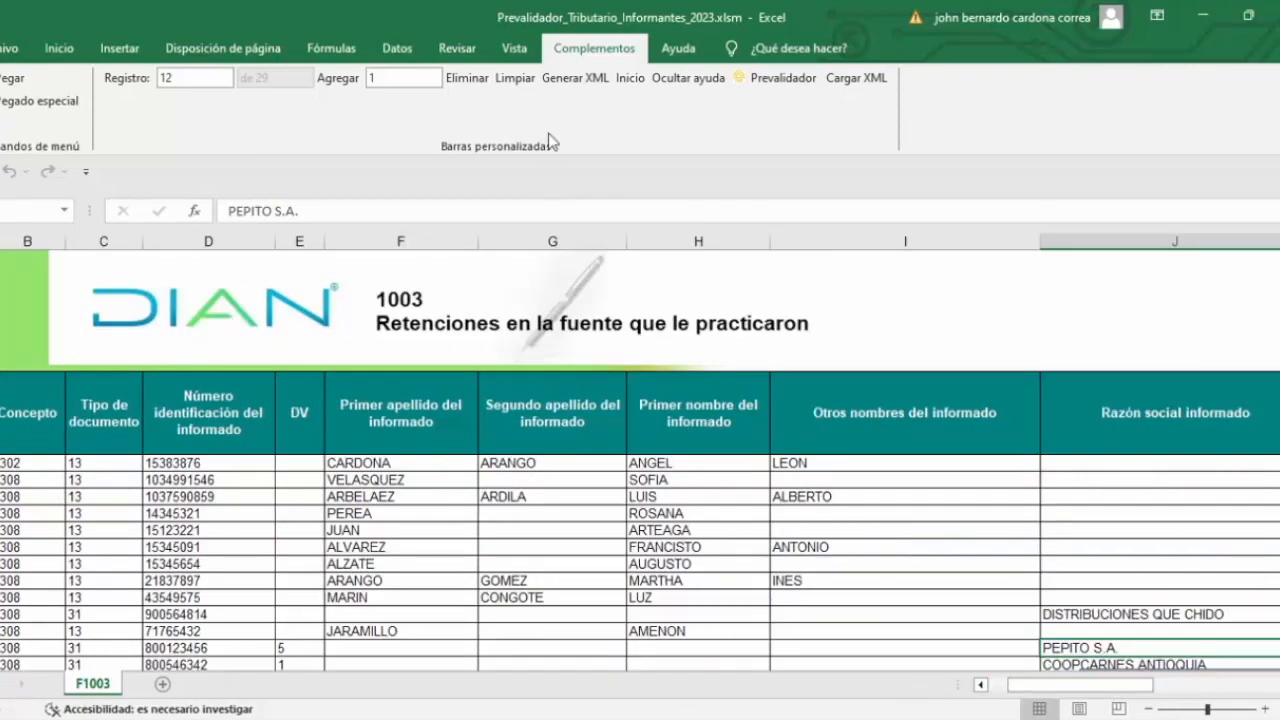
Step: Generate the format 1003 XML with 29 records into Salida, then go back to F1003
click(580, 80)
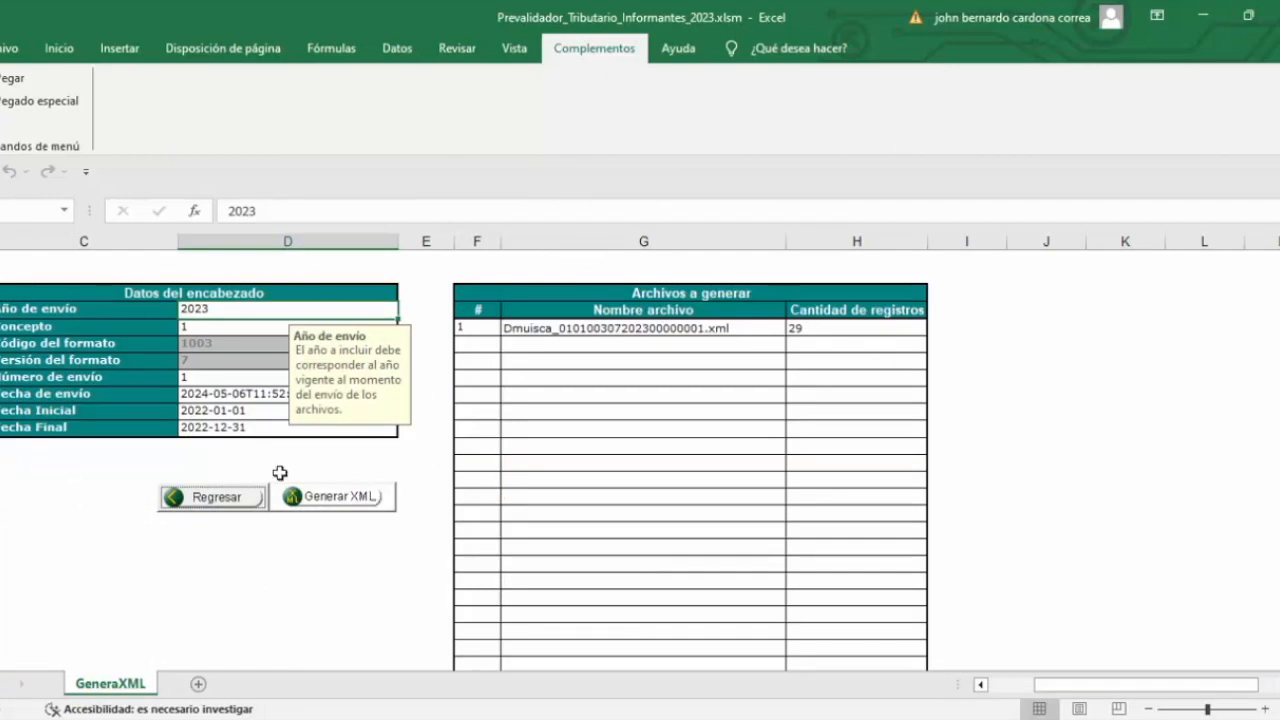
click(335, 498)
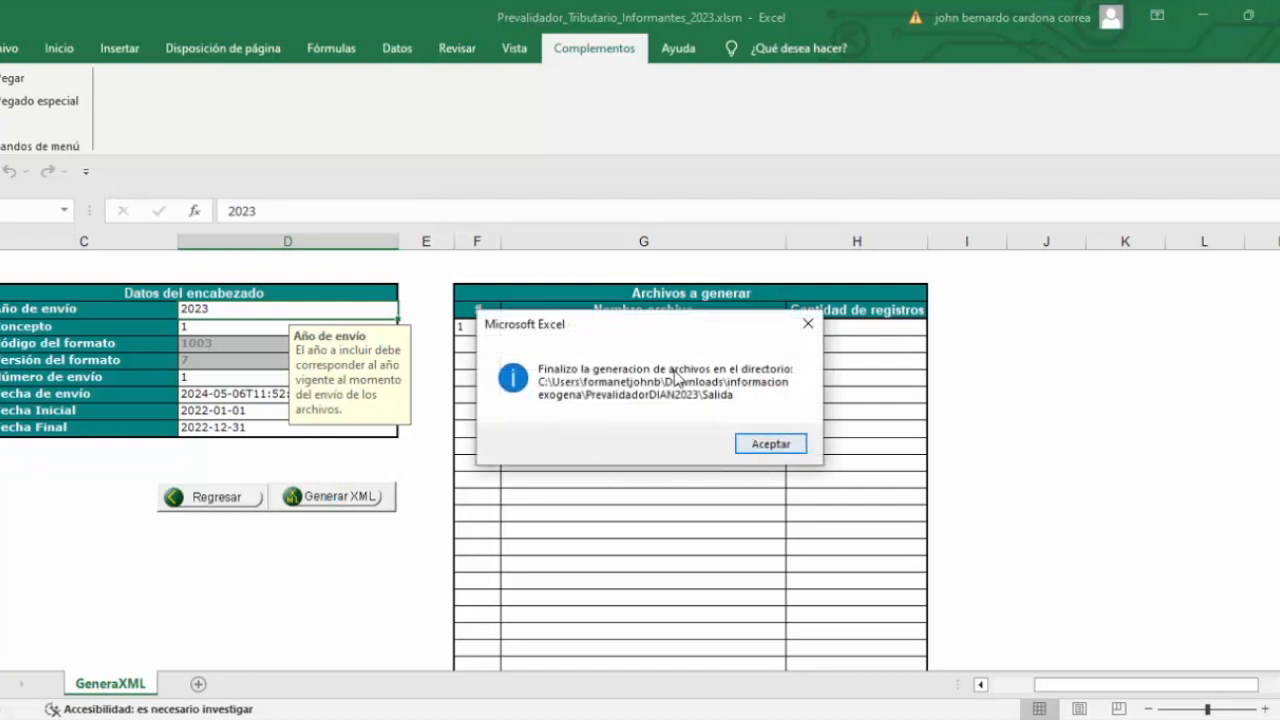
click(772, 444)
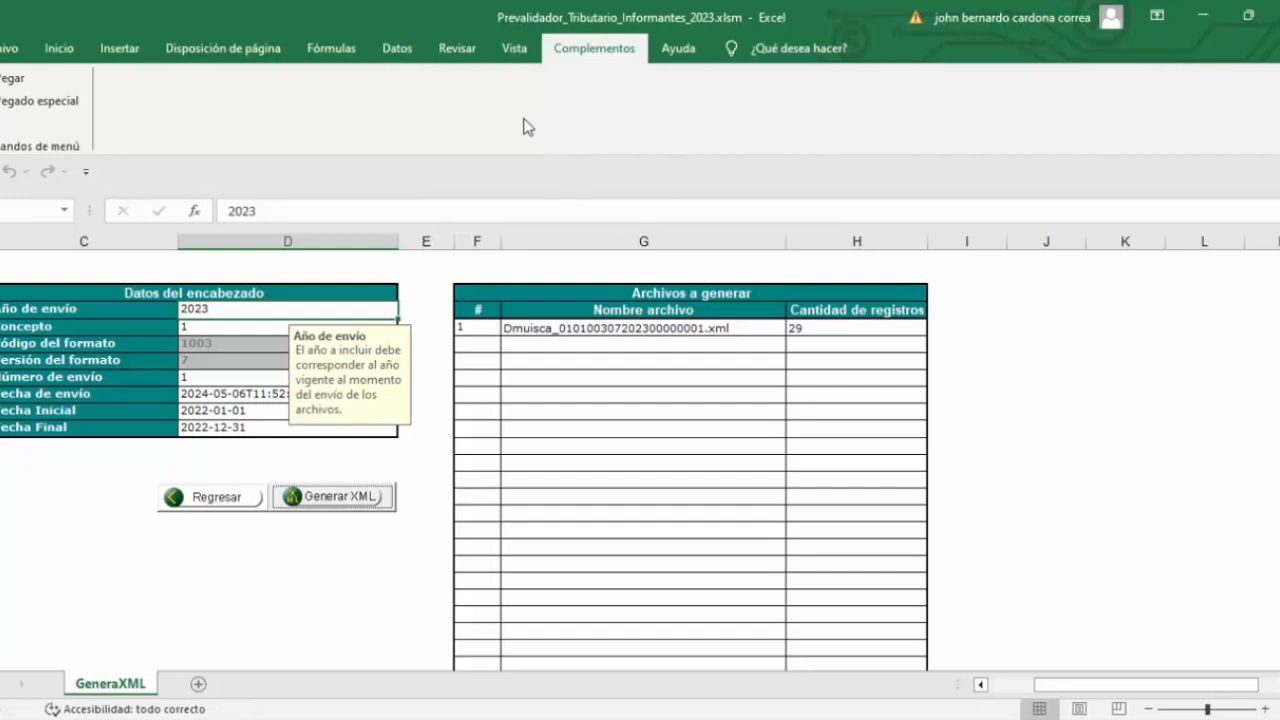
click(205, 500)
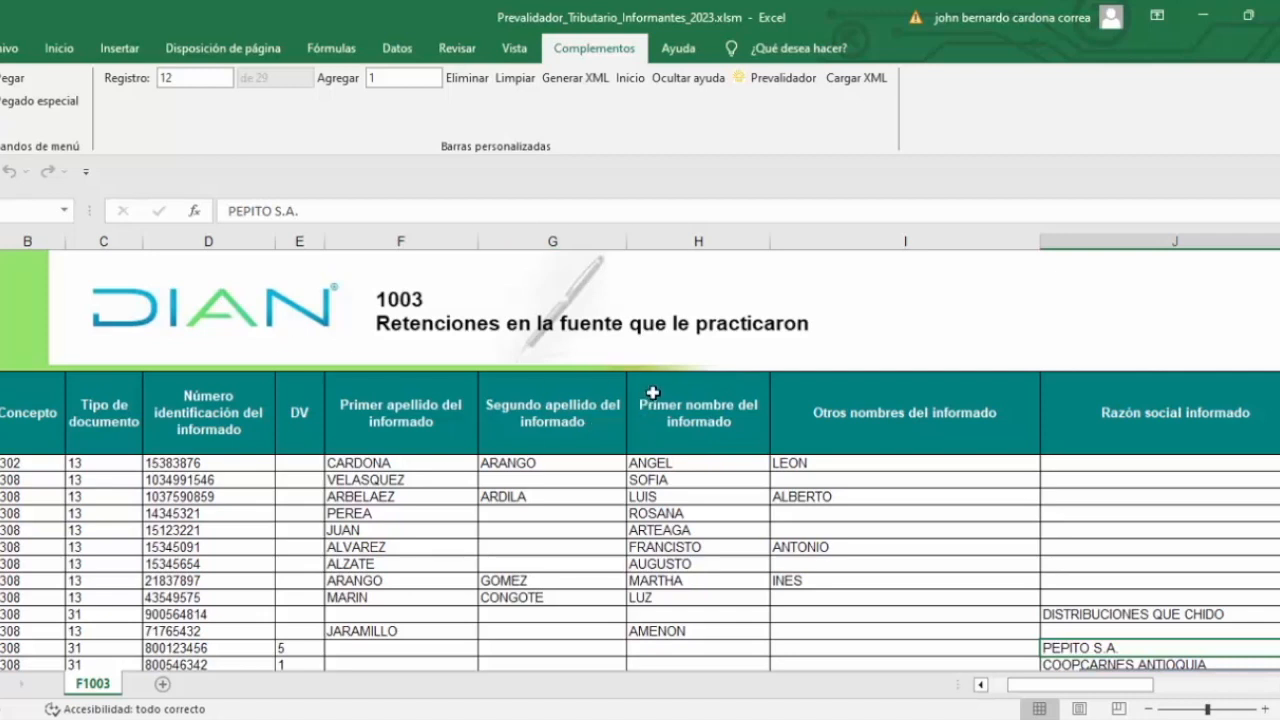
Step: From the start page, open format 1005(V-7) Impuesto a las ventas por pagar (Descontable)
click(630, 78)
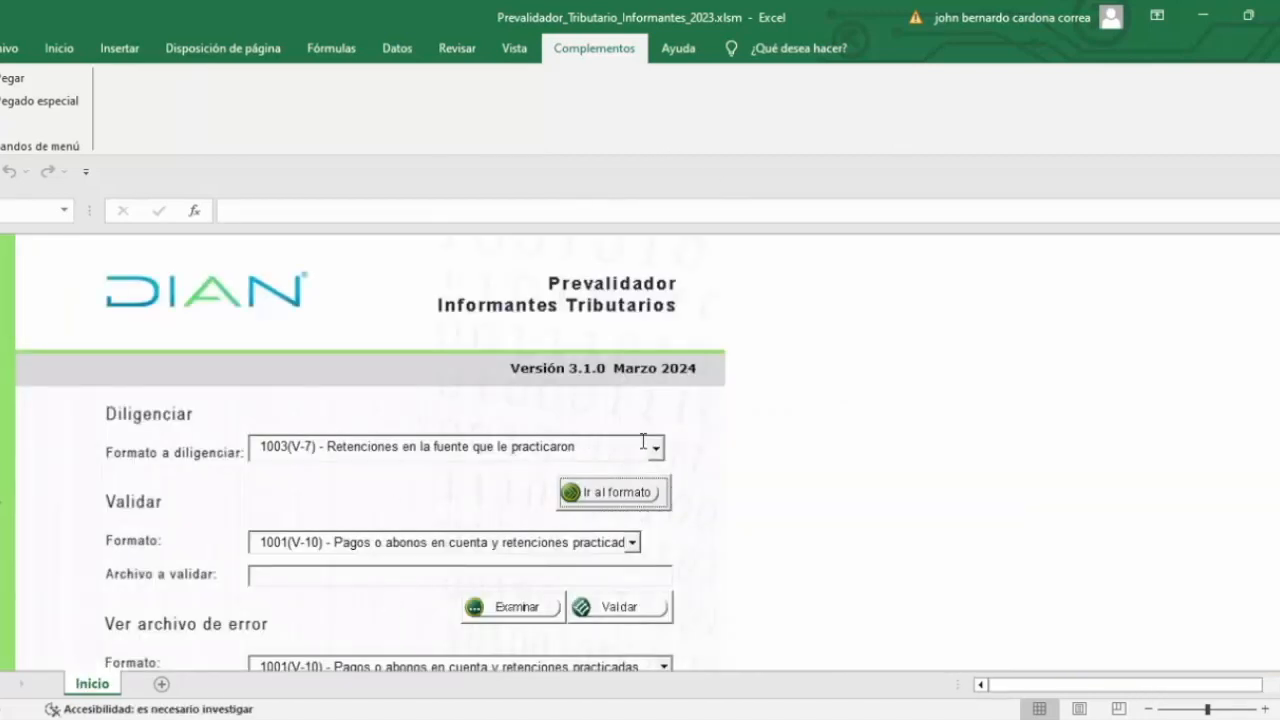
click(656, 448)
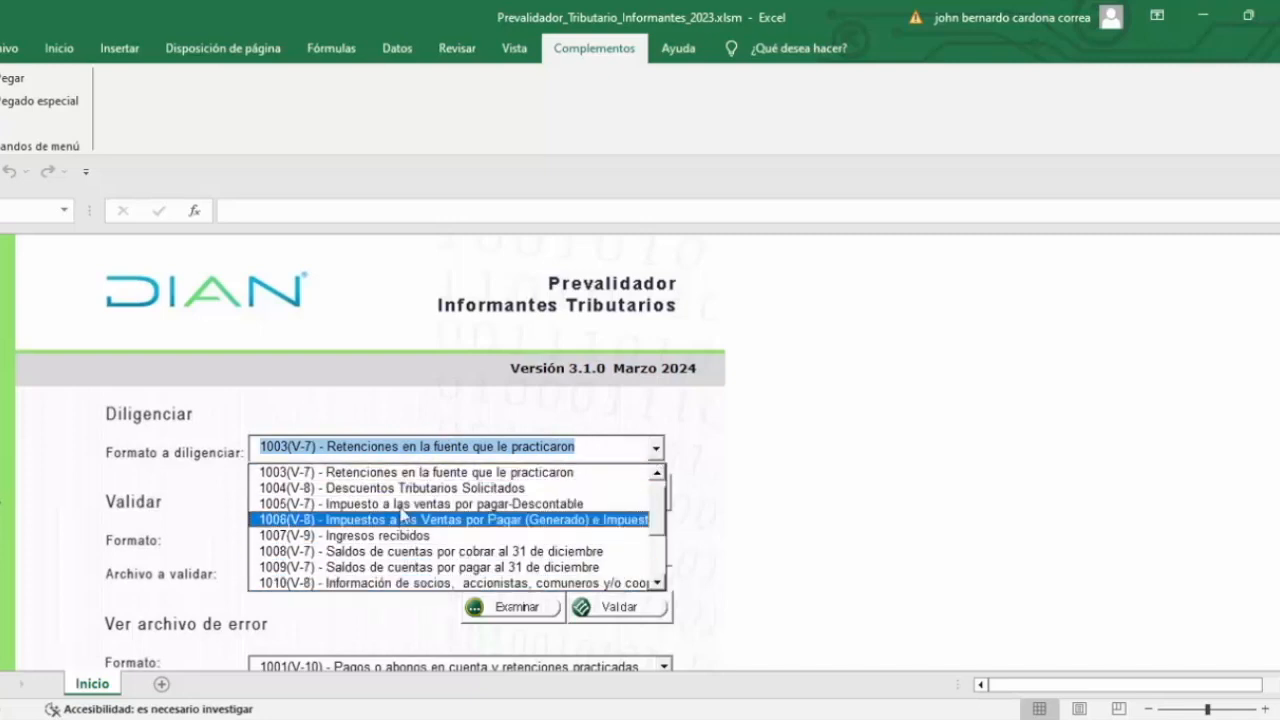
click(400, 505)
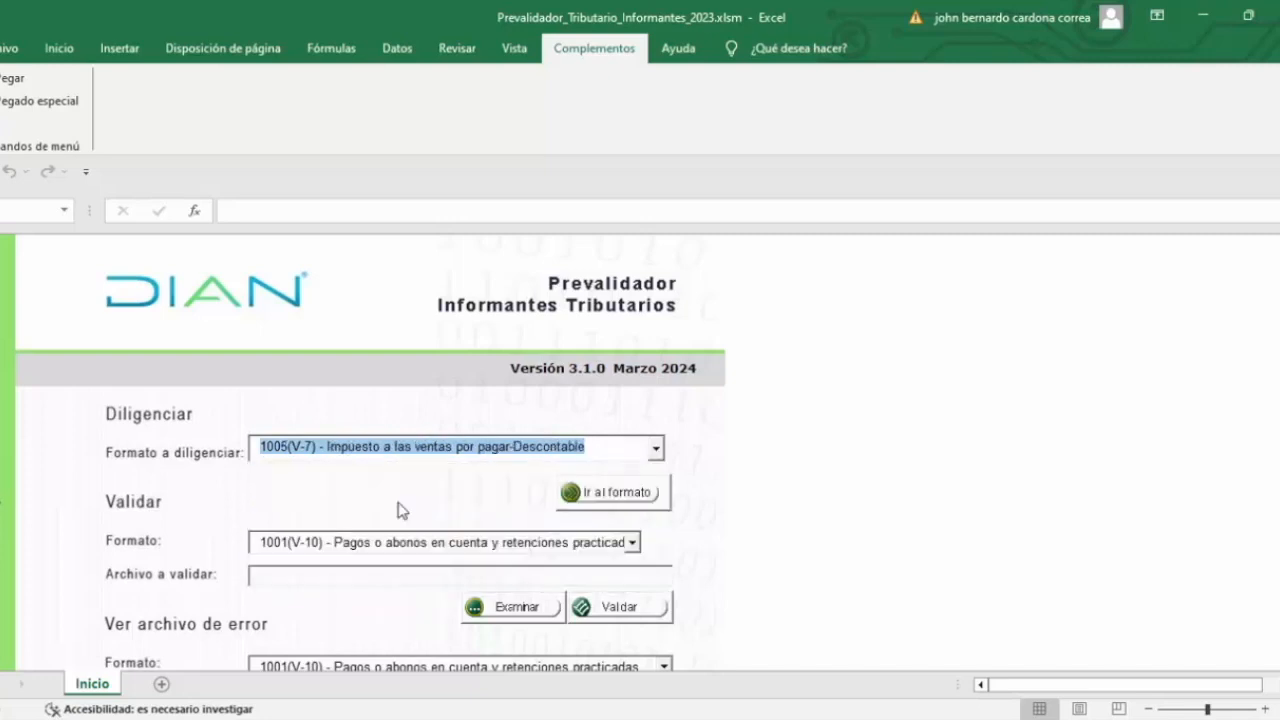
click(603, 494)
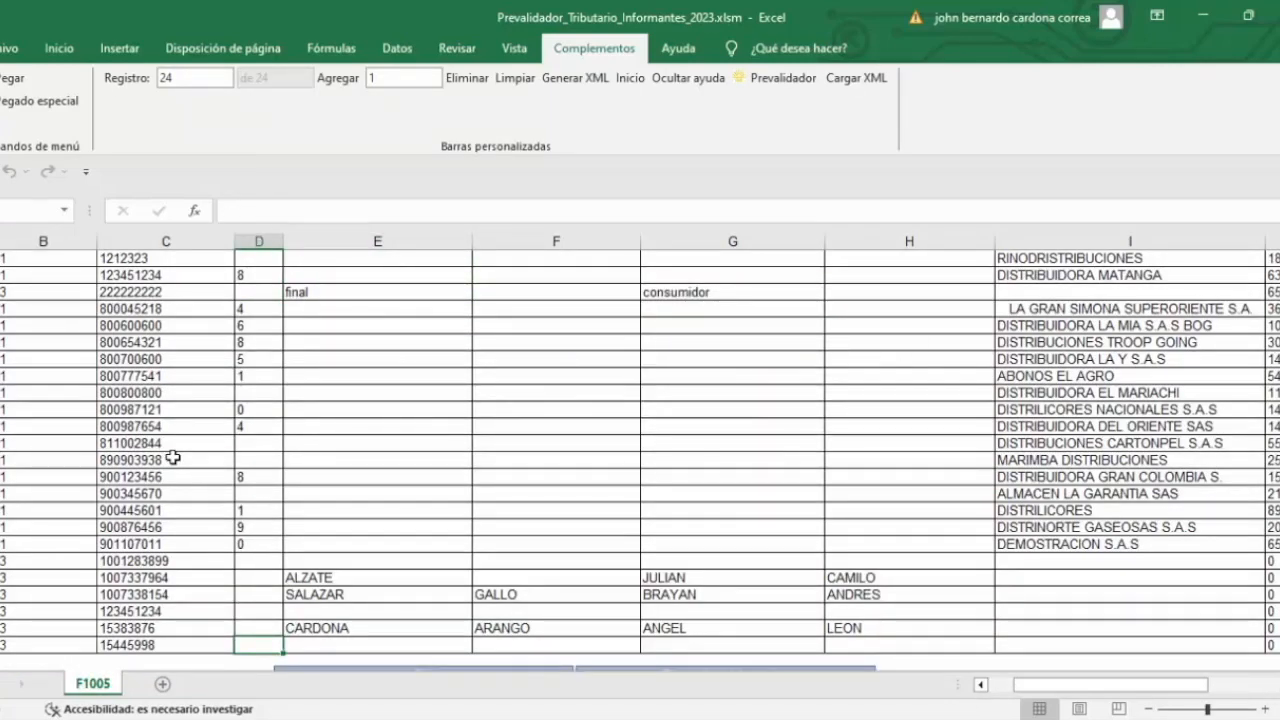
Step: Select and copy the F1005 data block from the first record to the end
key(Up)
key(Up)
key(Up)
key(Up)
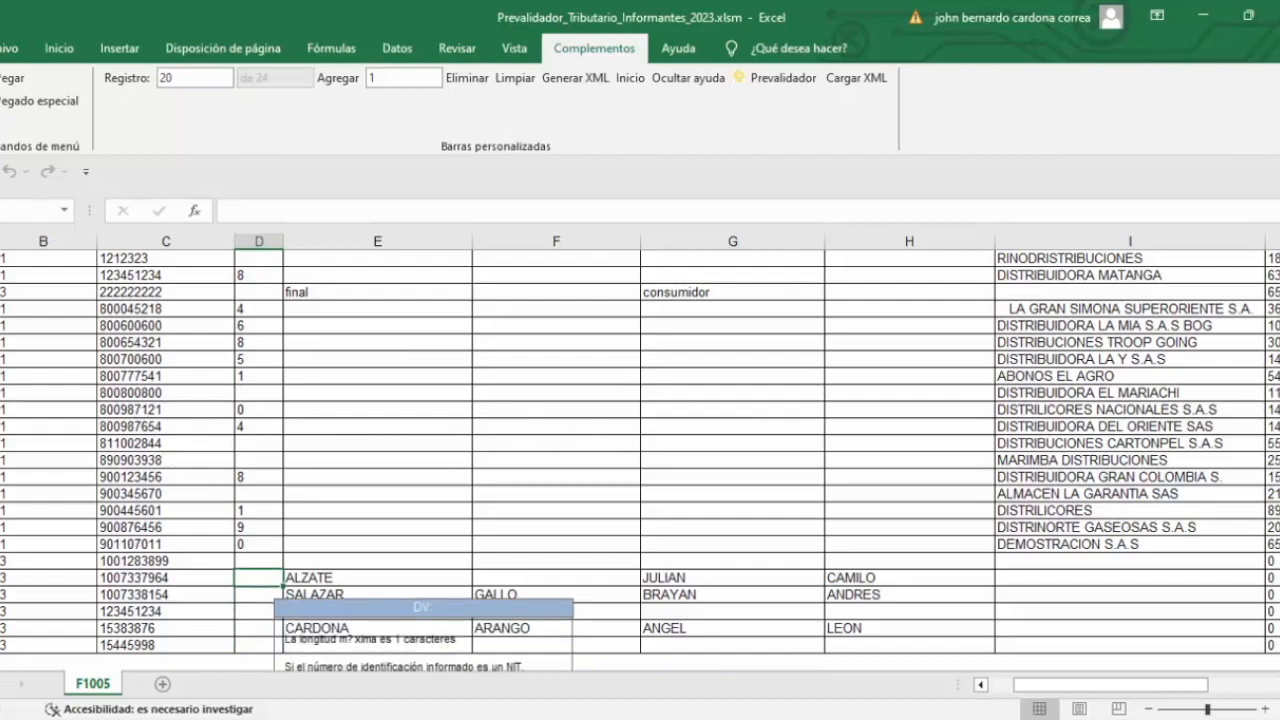
scroll(321, 440, up, 3)
click(39, 465)
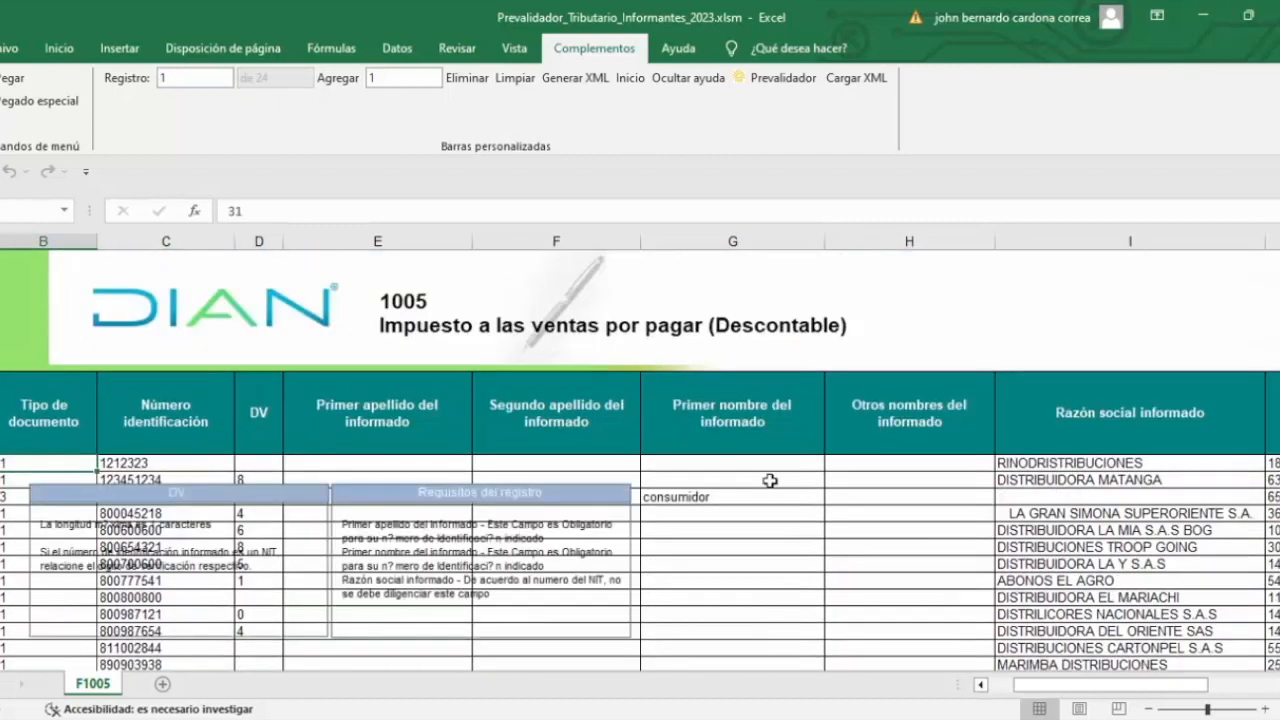
key(ctrl+shift+End)
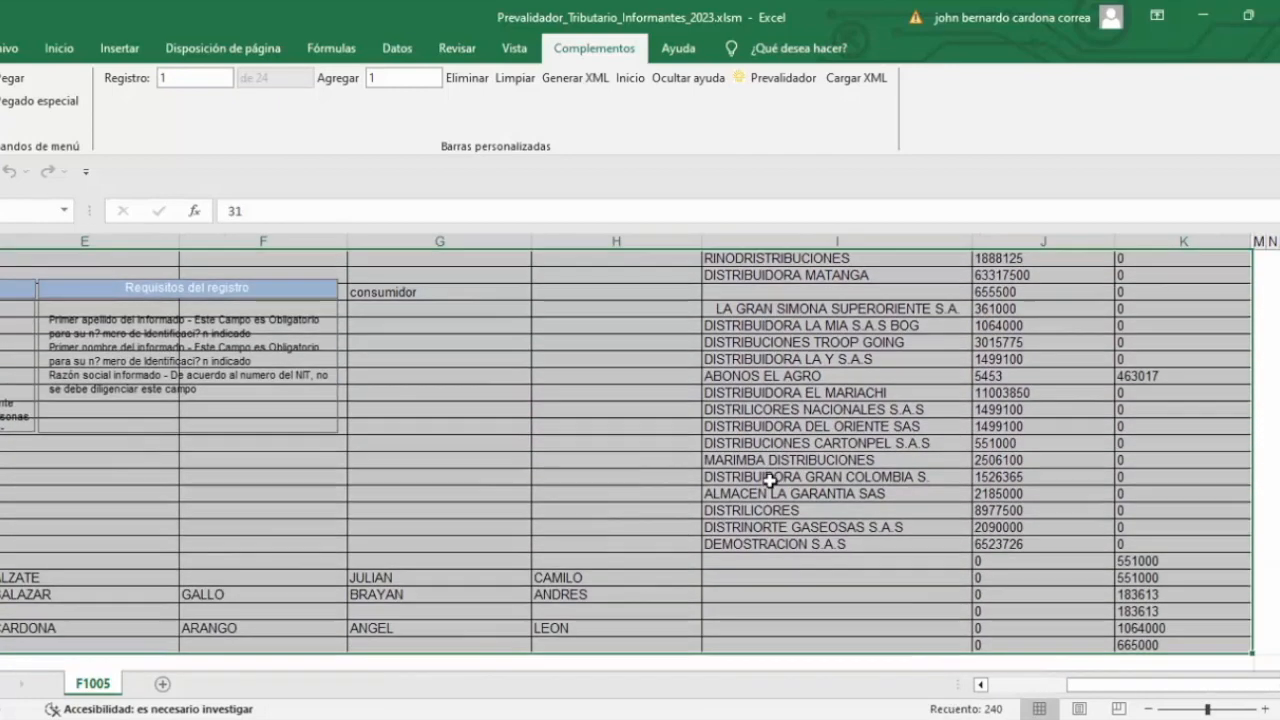
key(ctrl+c)
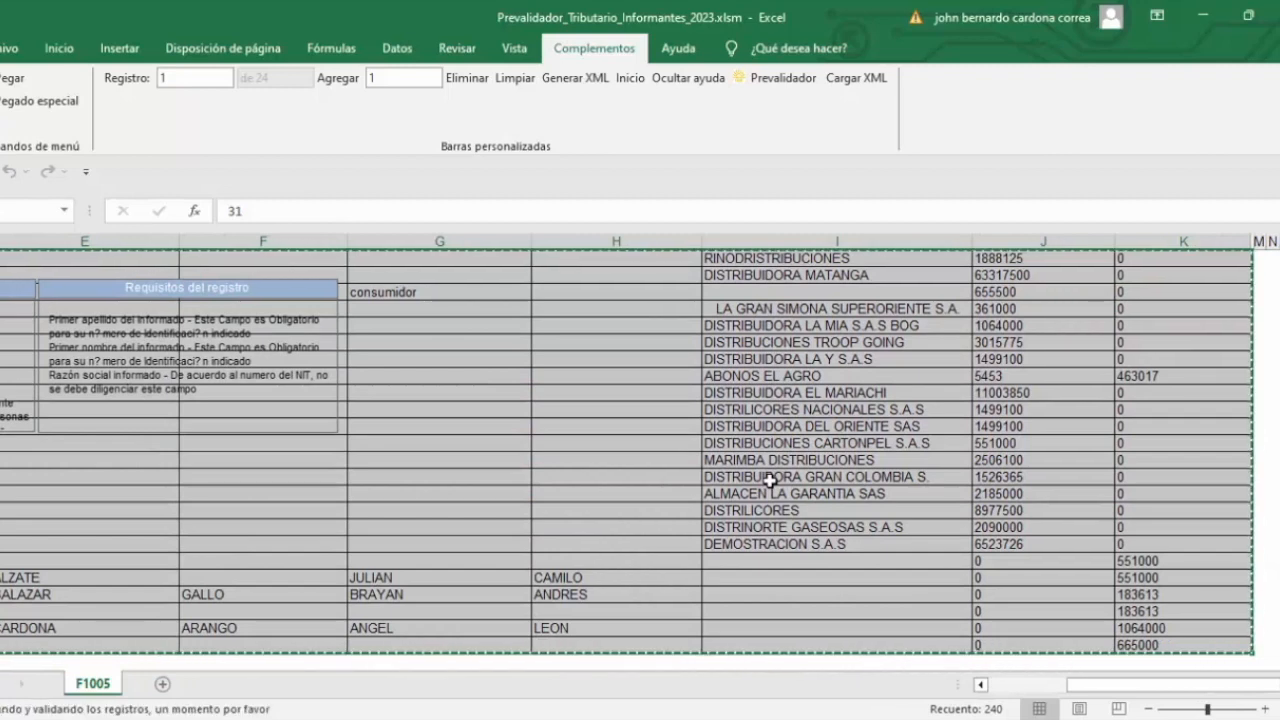
click(449, 342)
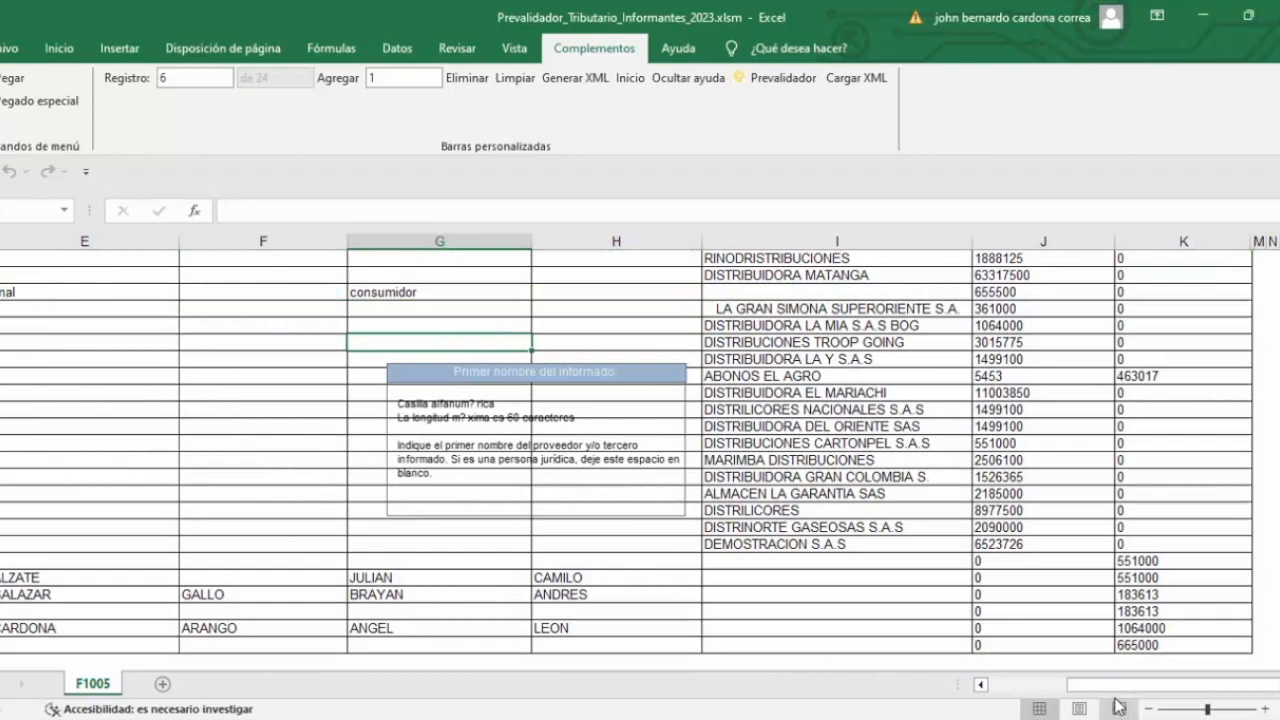
drag(1085, 686, 1007, 694)
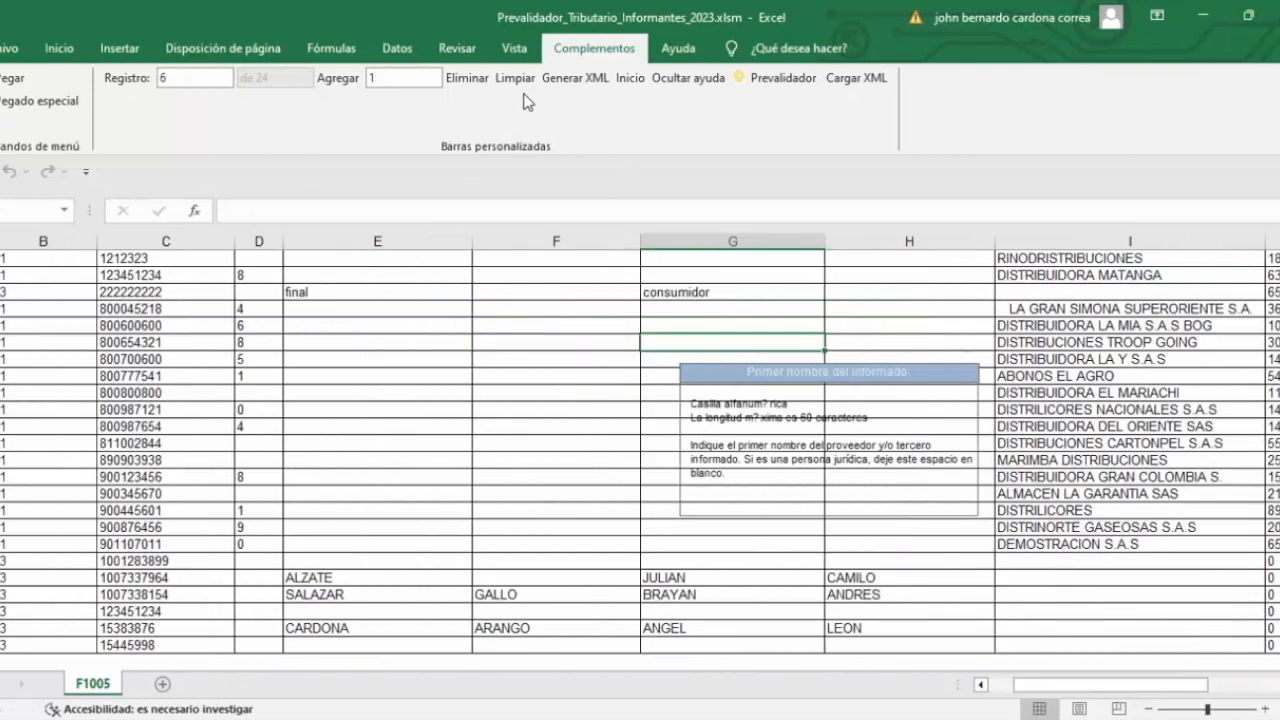
click(575, 79)
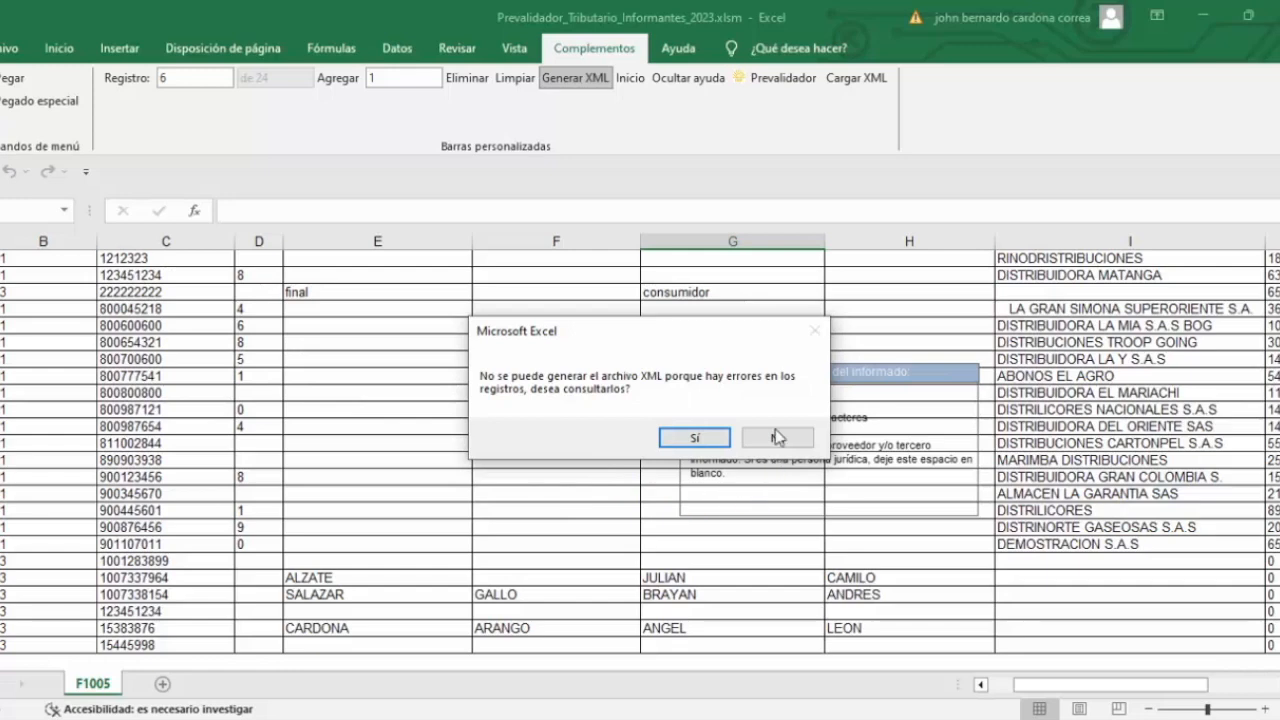
click(697, 439)
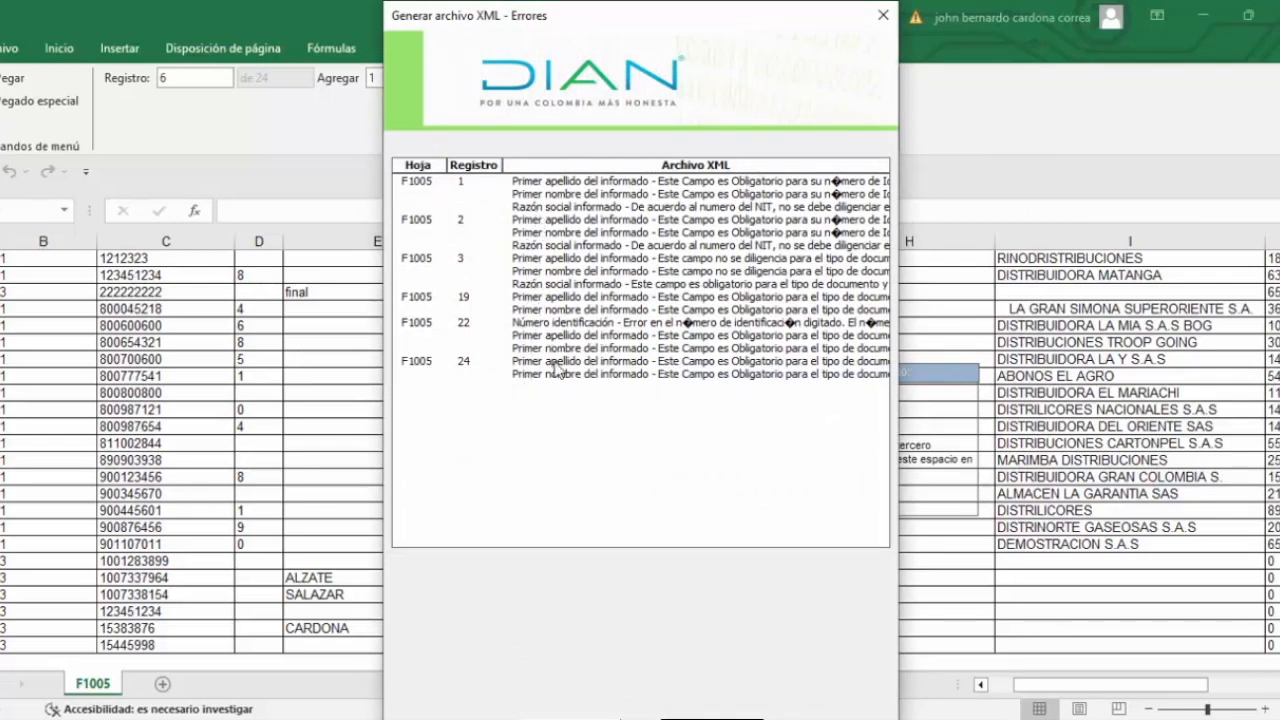
click(537, 181)
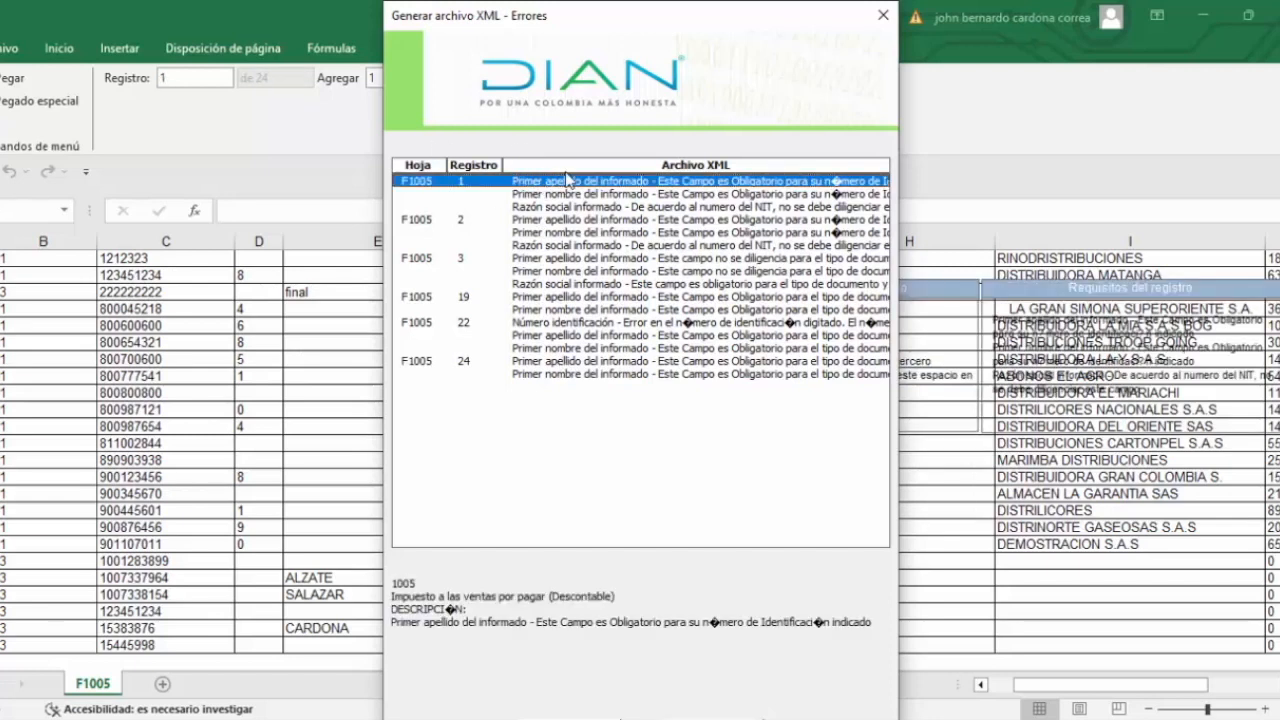
click(546, 195)
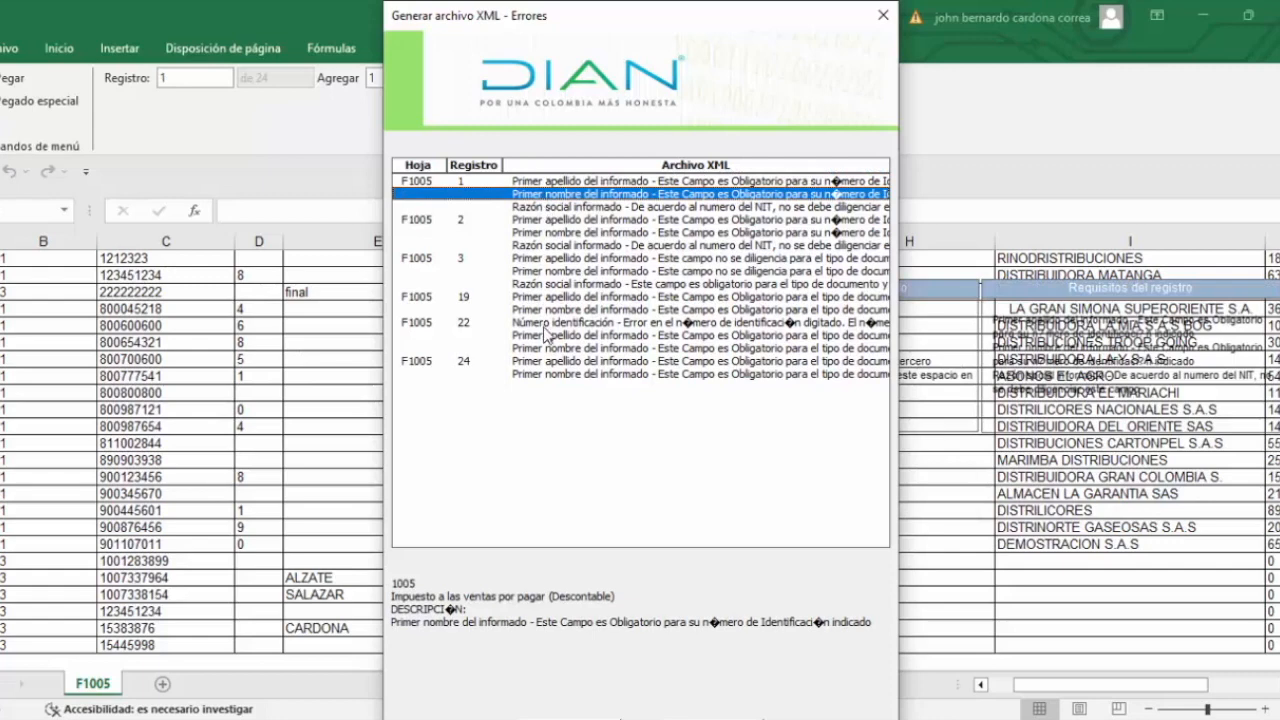
click(562, 207)
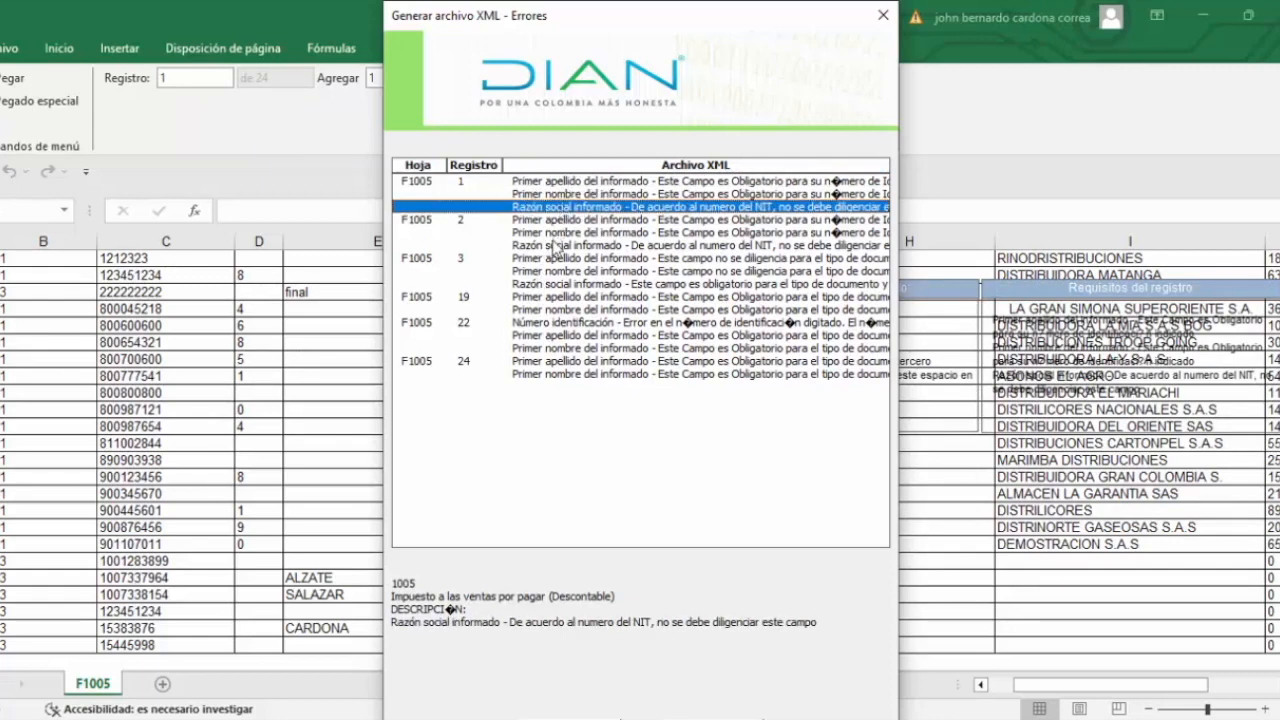
click(553, 183)
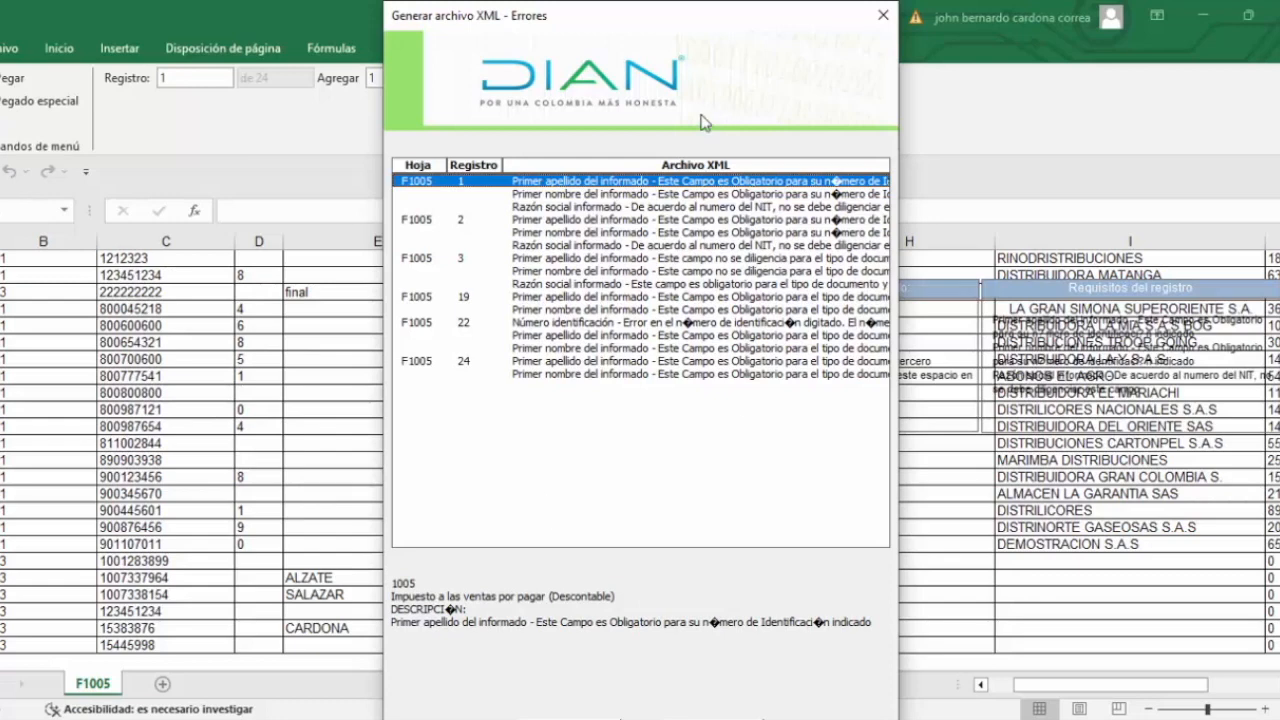
click(541, 194)
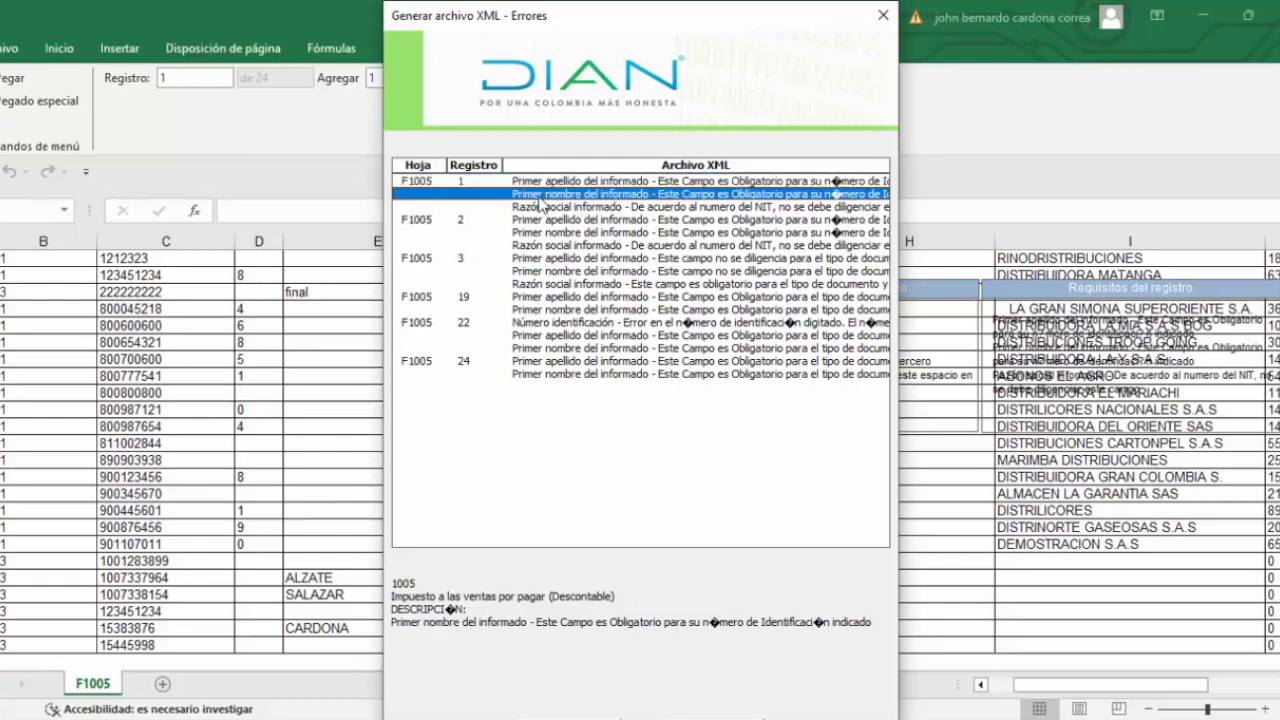
click(537, 207)
click(538, 221)
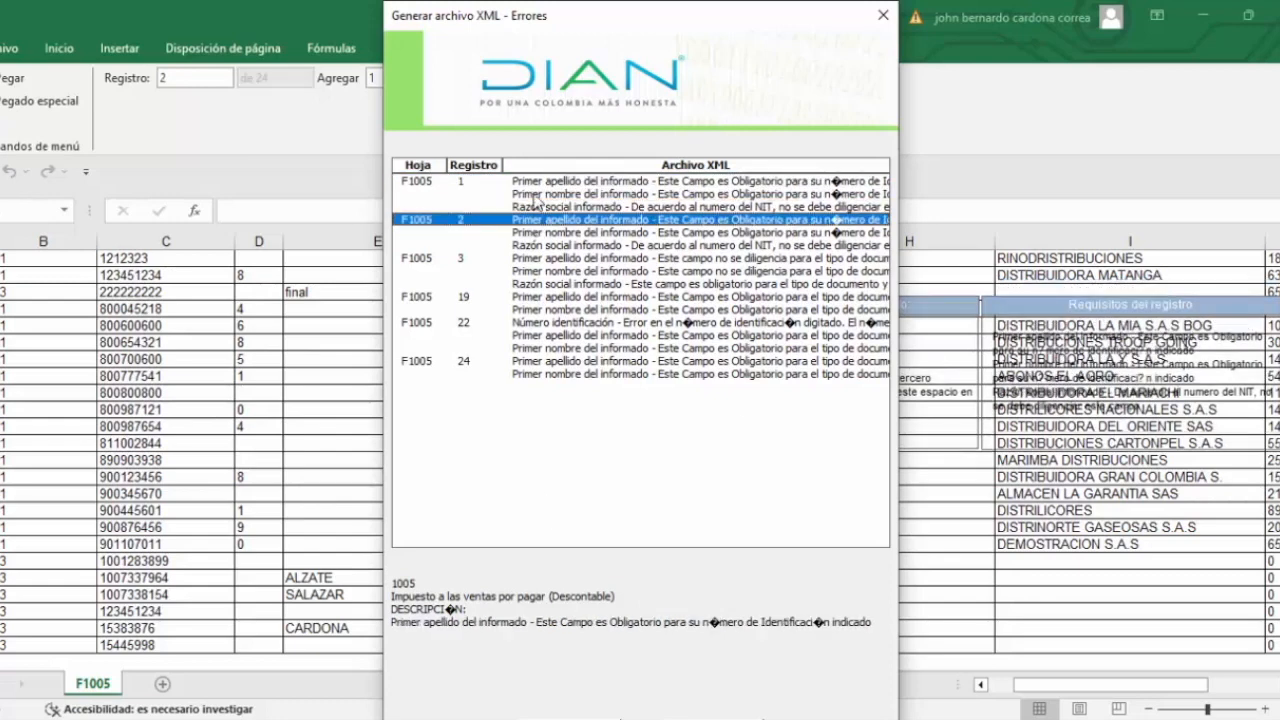
click(883, 15)
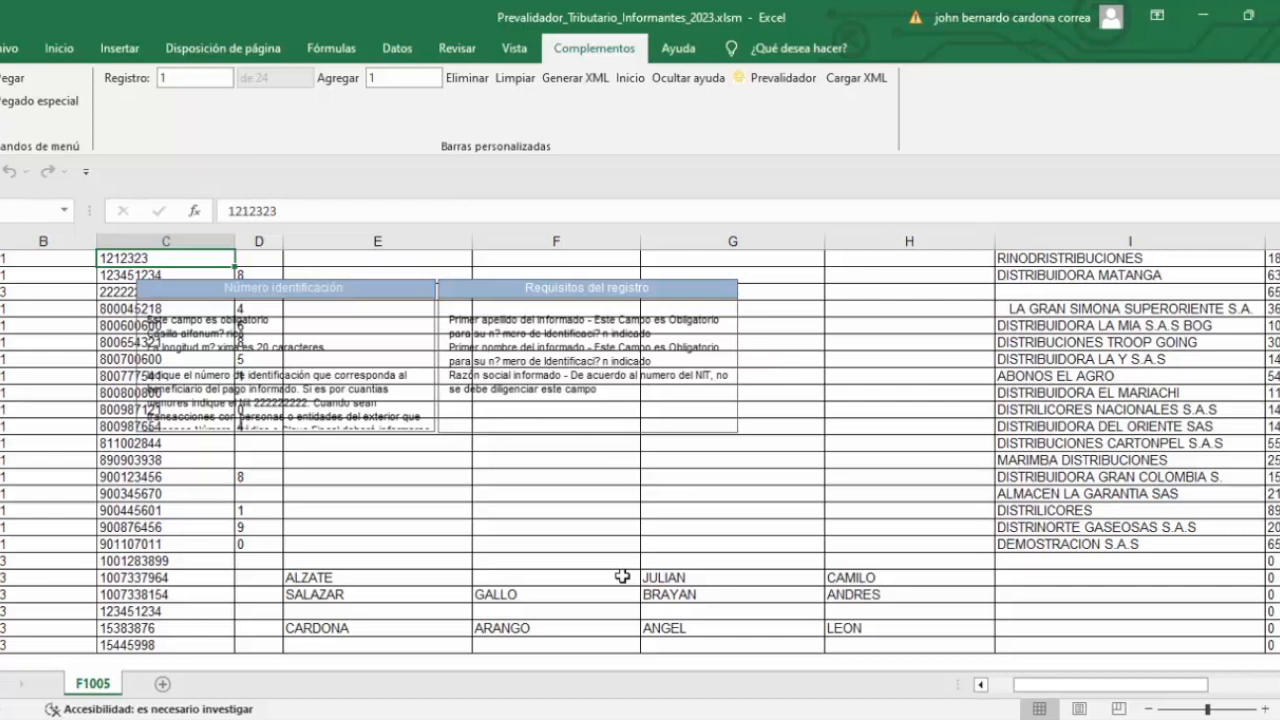
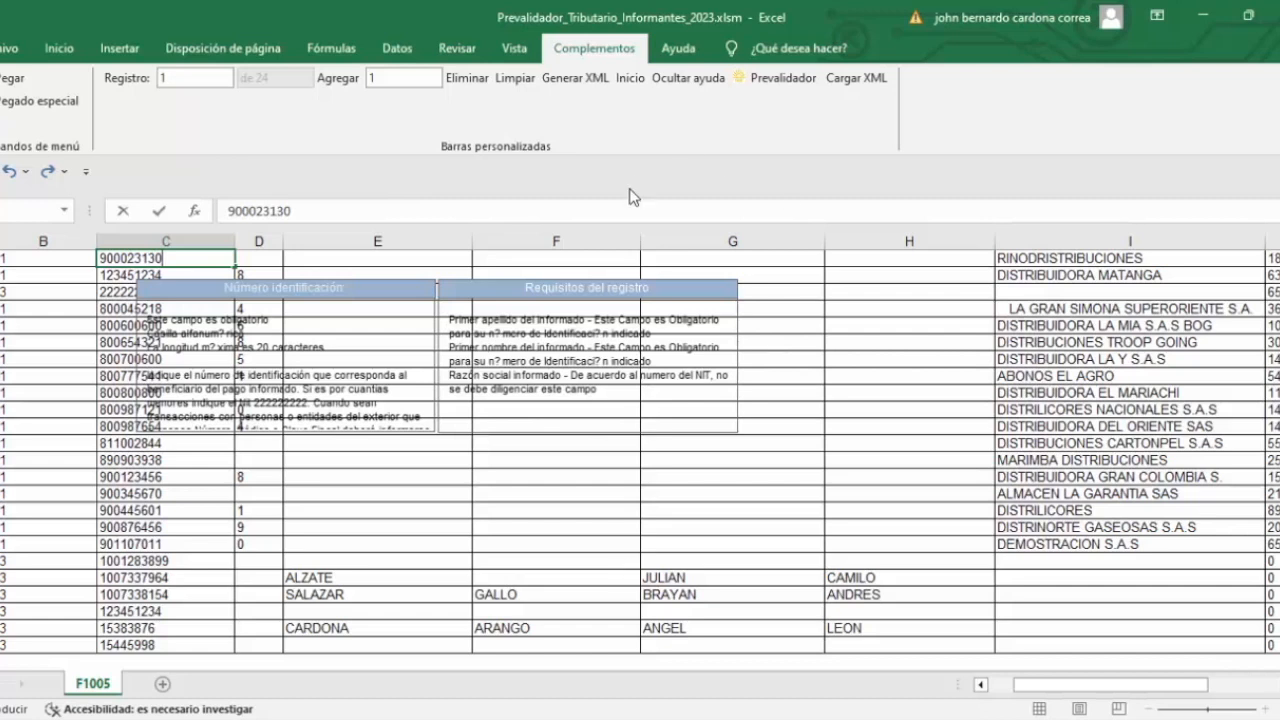
key(Tab)
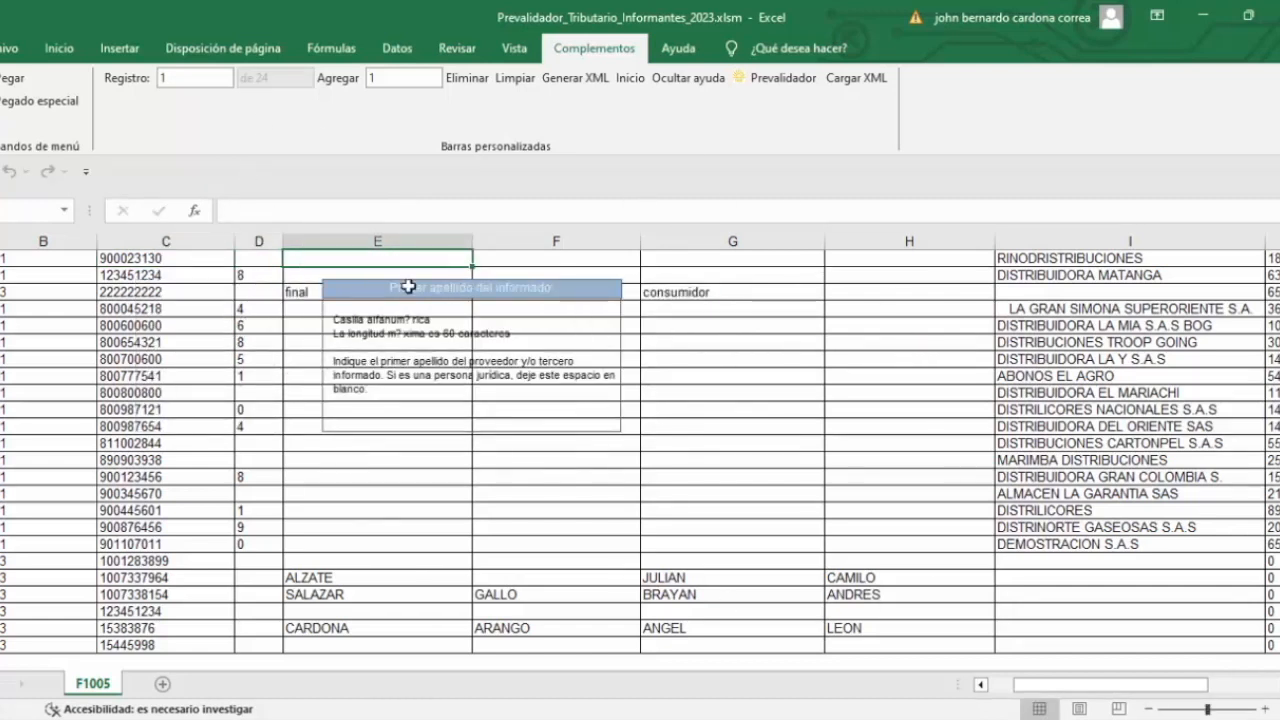
Step: Retry the F1005 XML and review record 2's errors in the error list
click(576, 80)
click(696, 437)
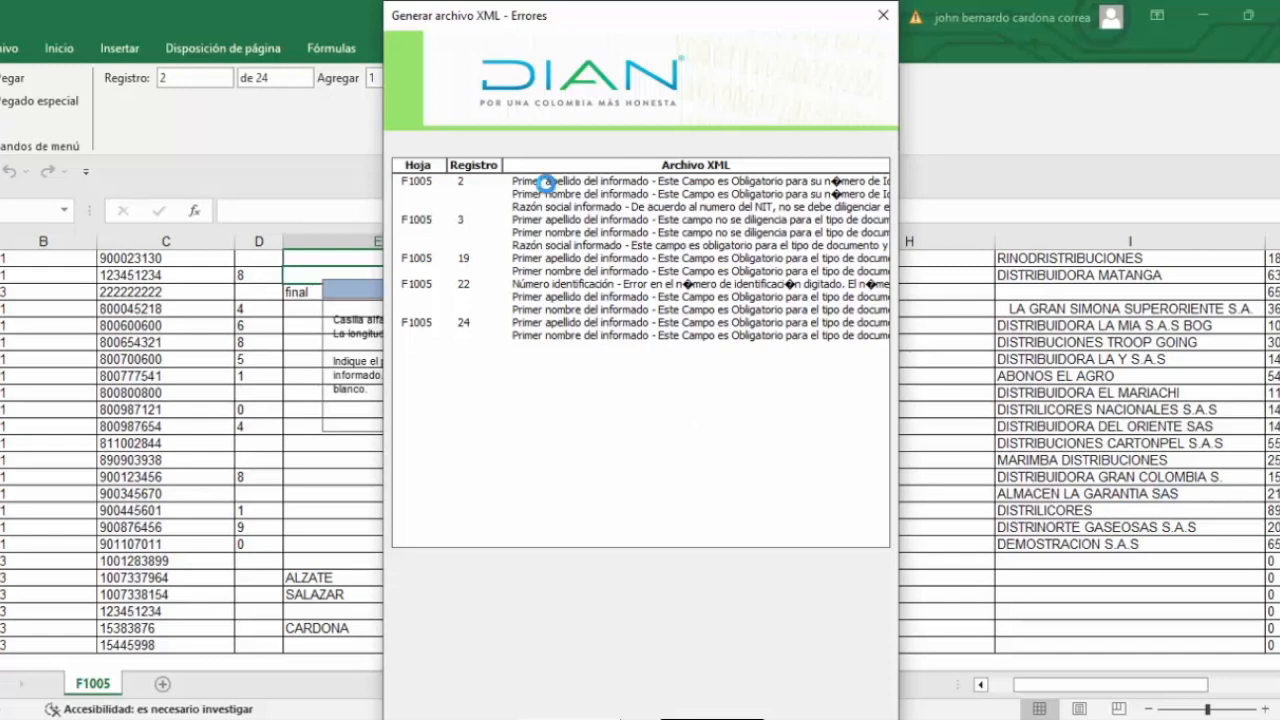
click(548, 184)
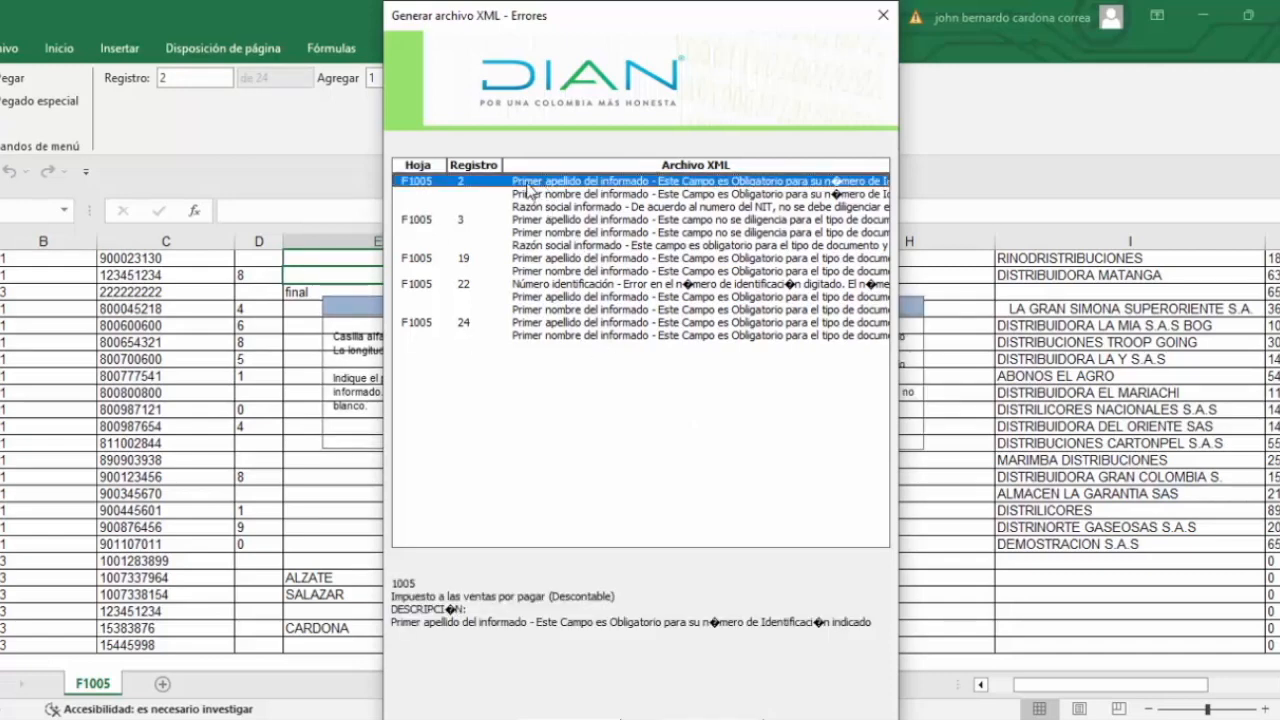
click(883, 15)
key(Left)
key(Left)
key(Right)
key(Right)
key(Right)
key(Right)
key(Right)
key(Right)
key(Right)
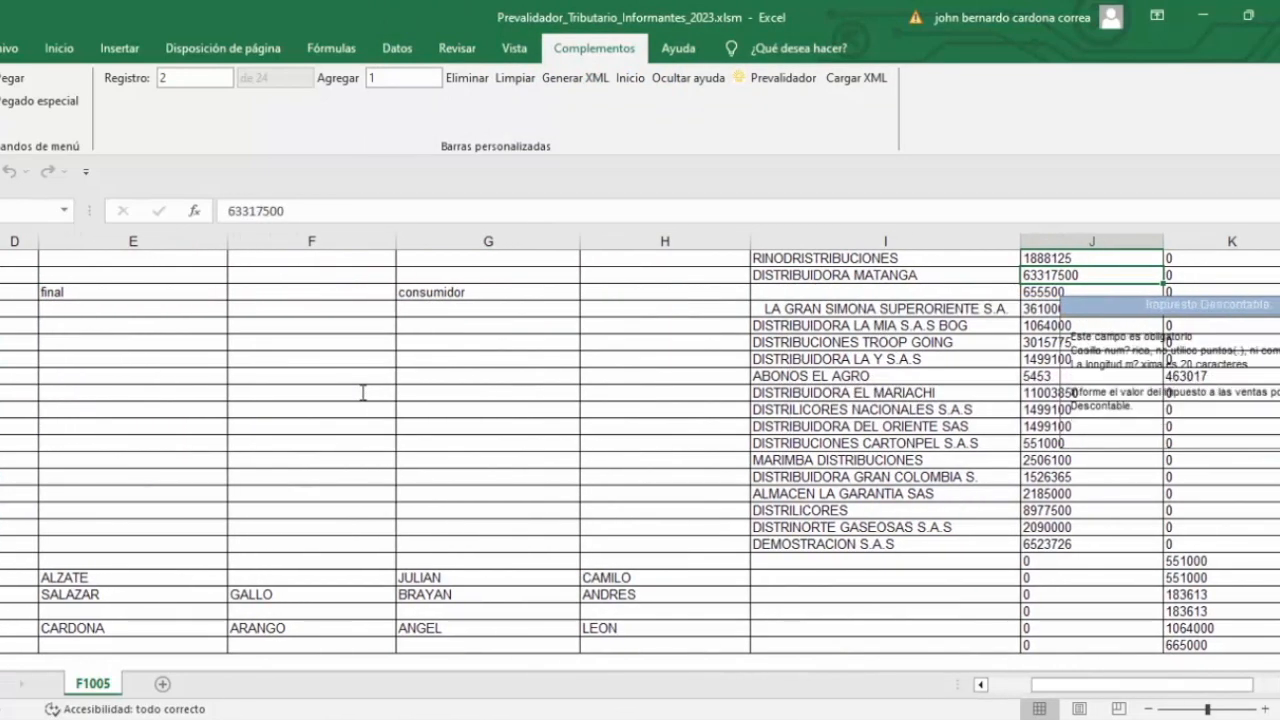
key(Left)
key(Left)
key(Right)
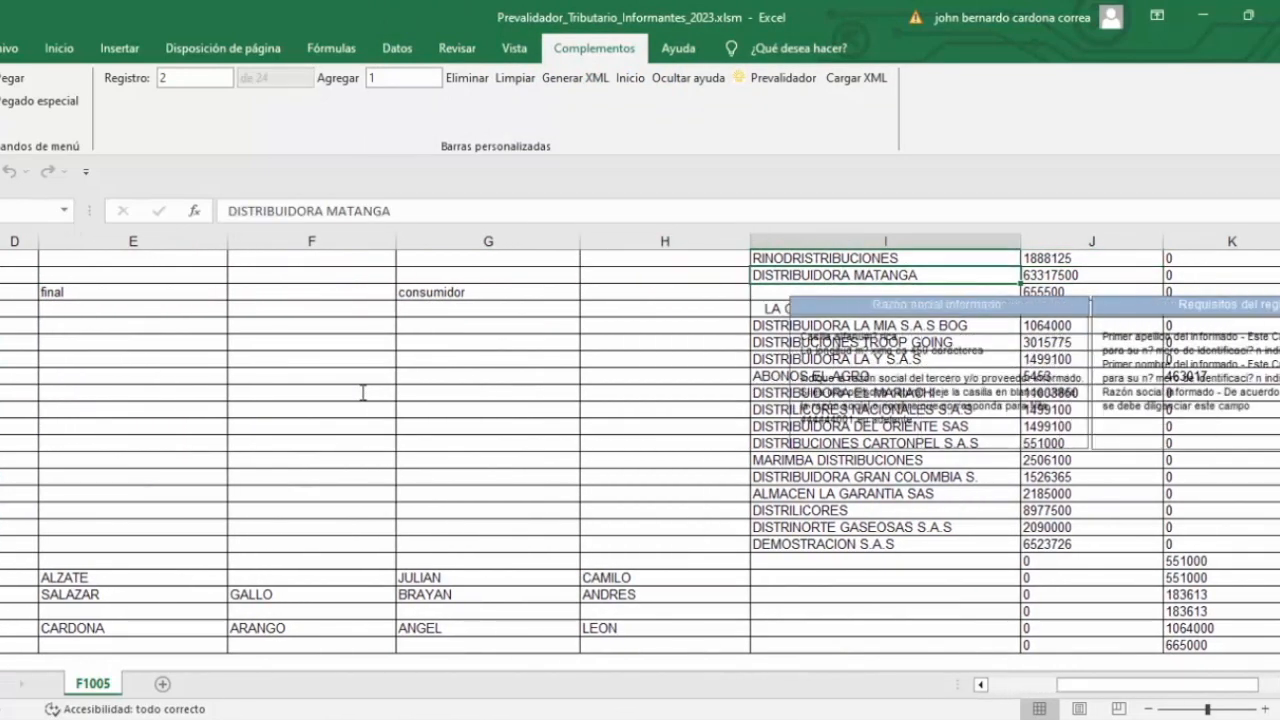
key(Left)
key(Left)
key(Left)
key(Left)
key(Left)
key(Left)
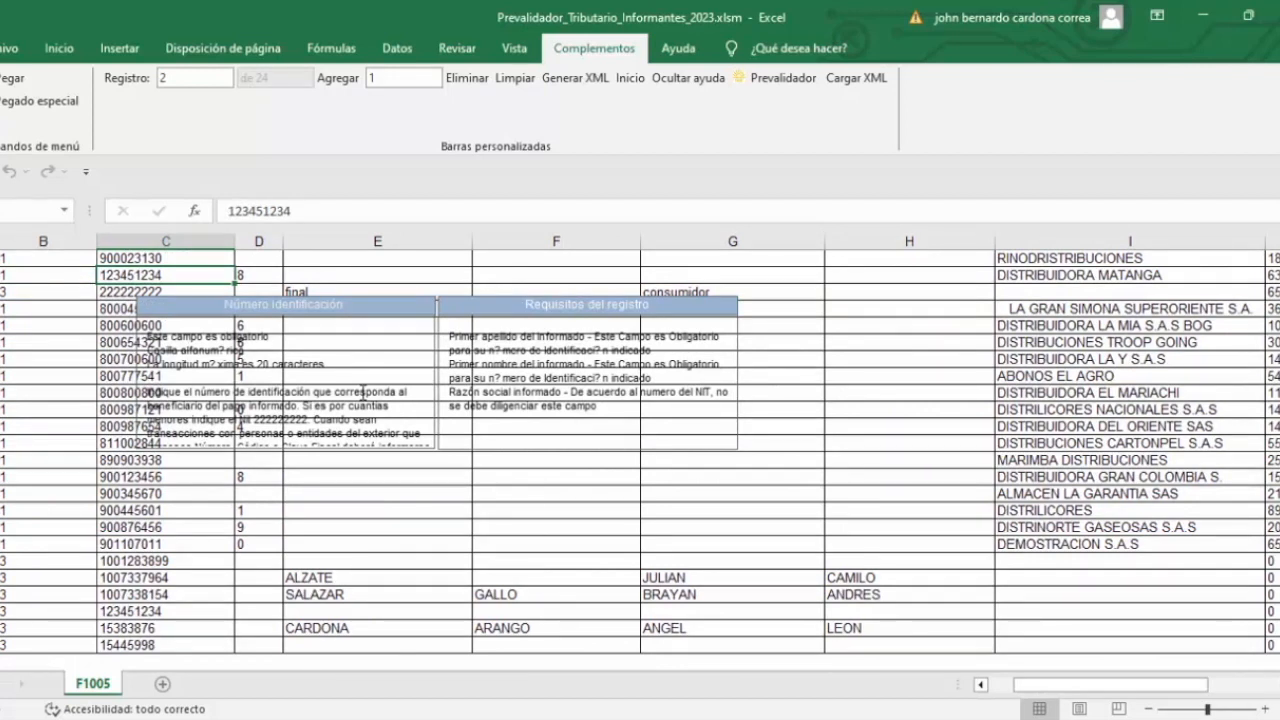
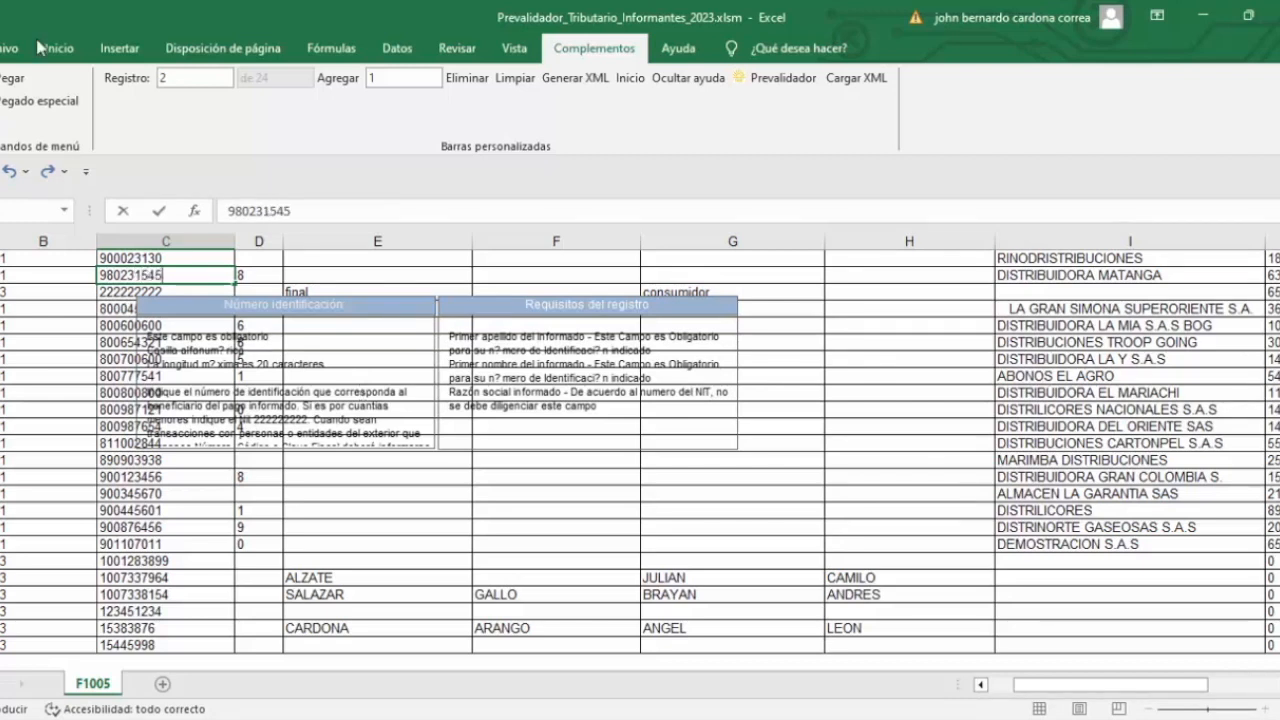
click(256, 280)
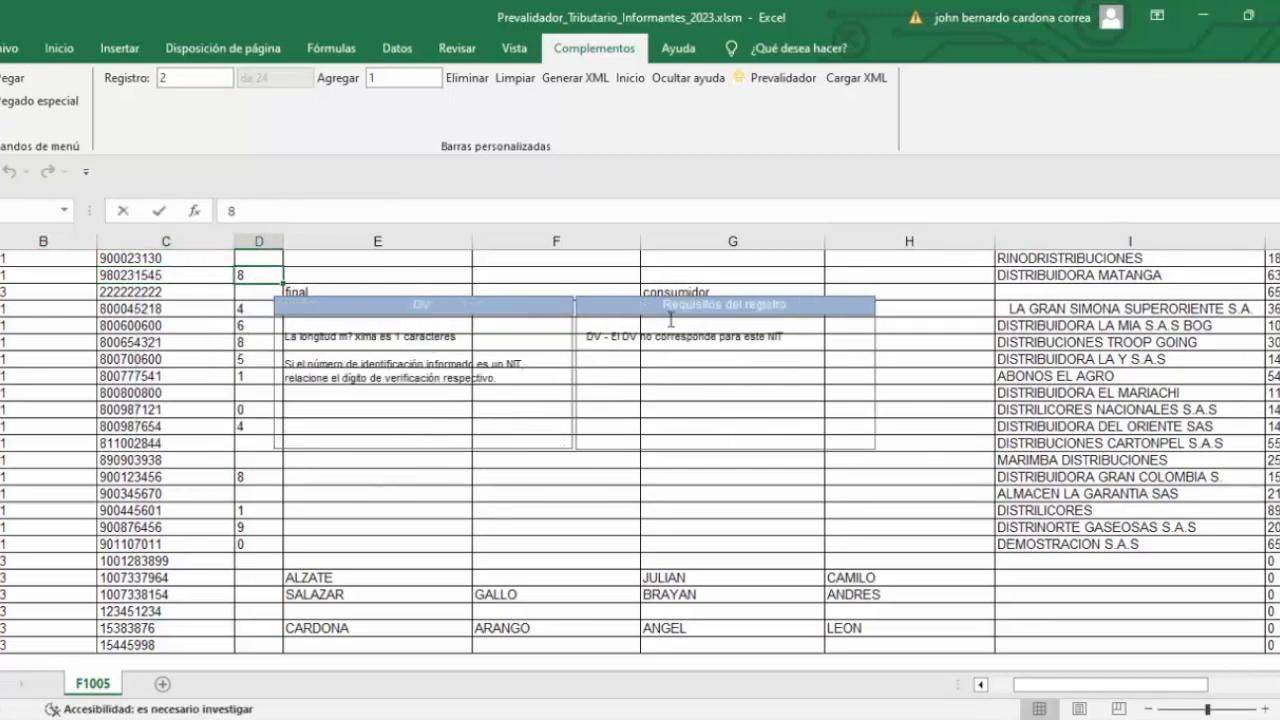
click(341, 271)
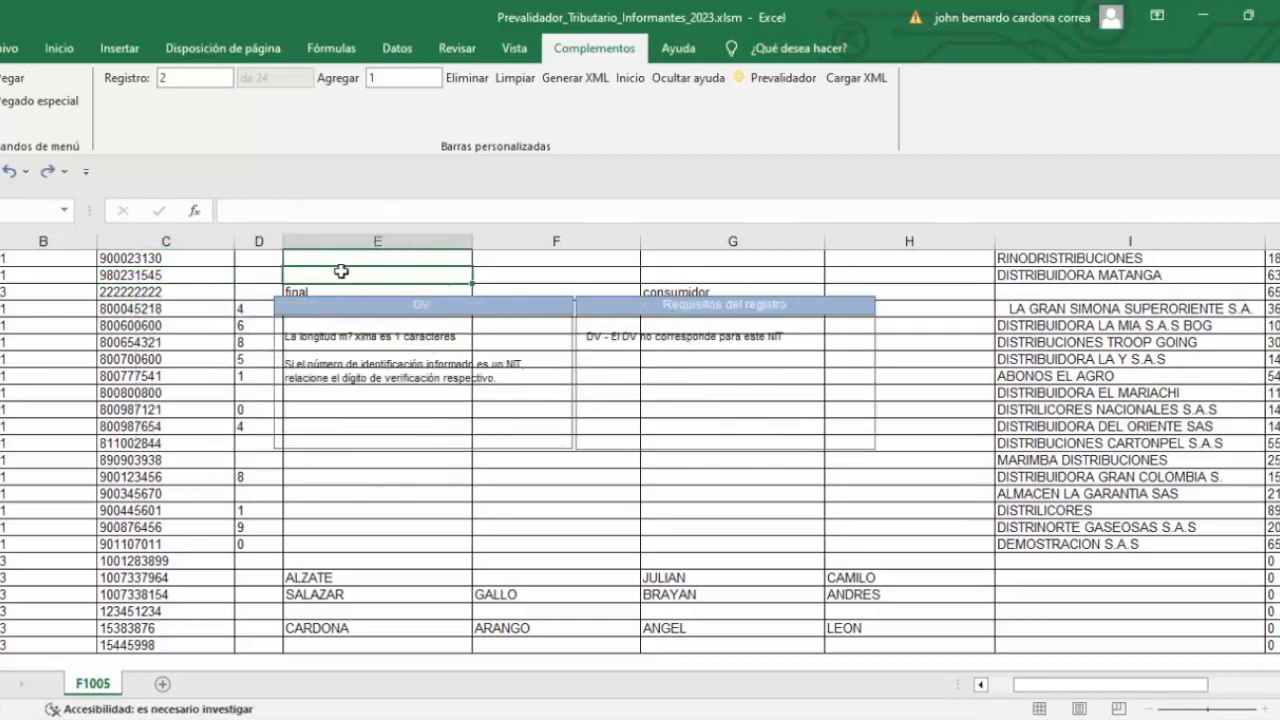
click(570, 84)
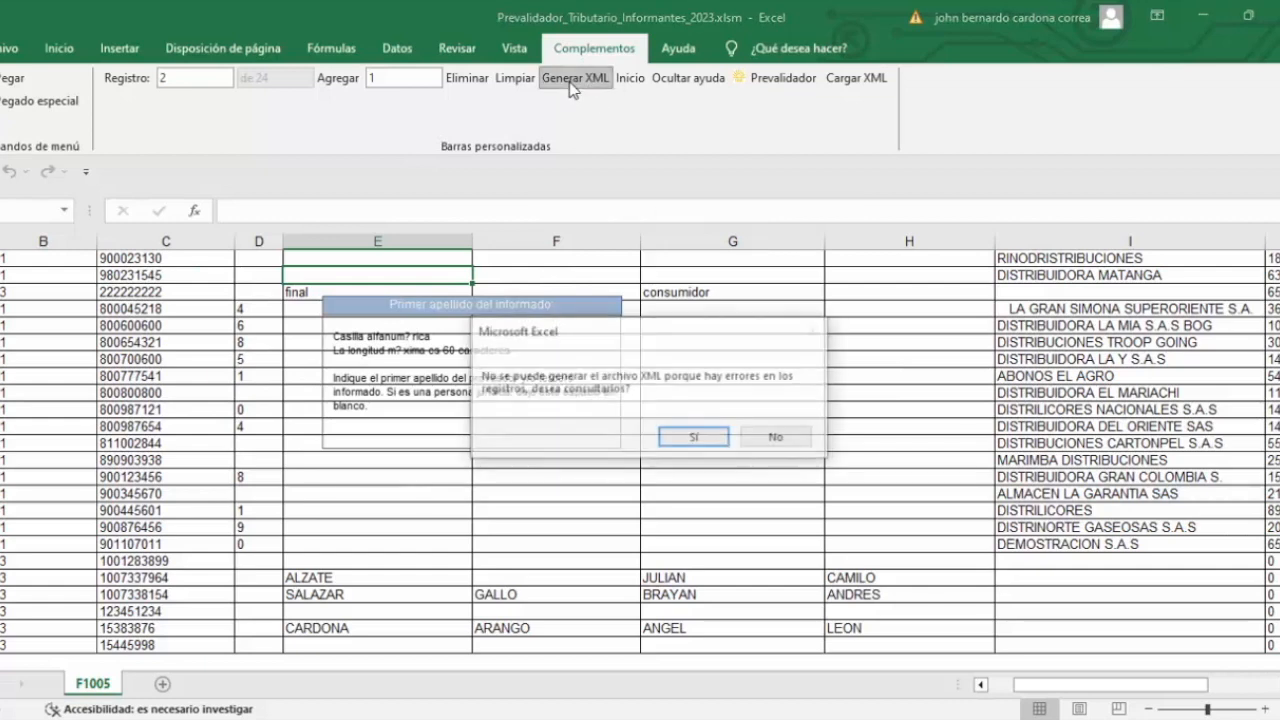
Step: Review record 3's surname, first-name and business-name errors in the error list
click(690, 438)
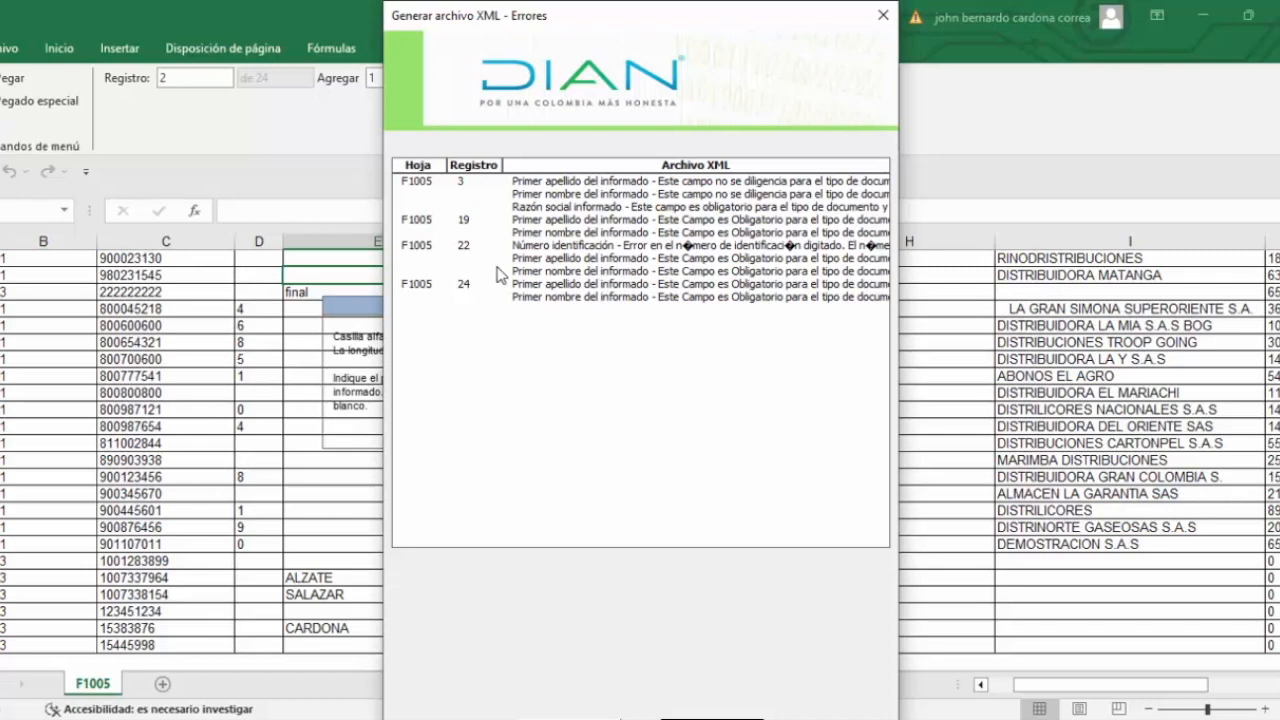
click(551, 184)
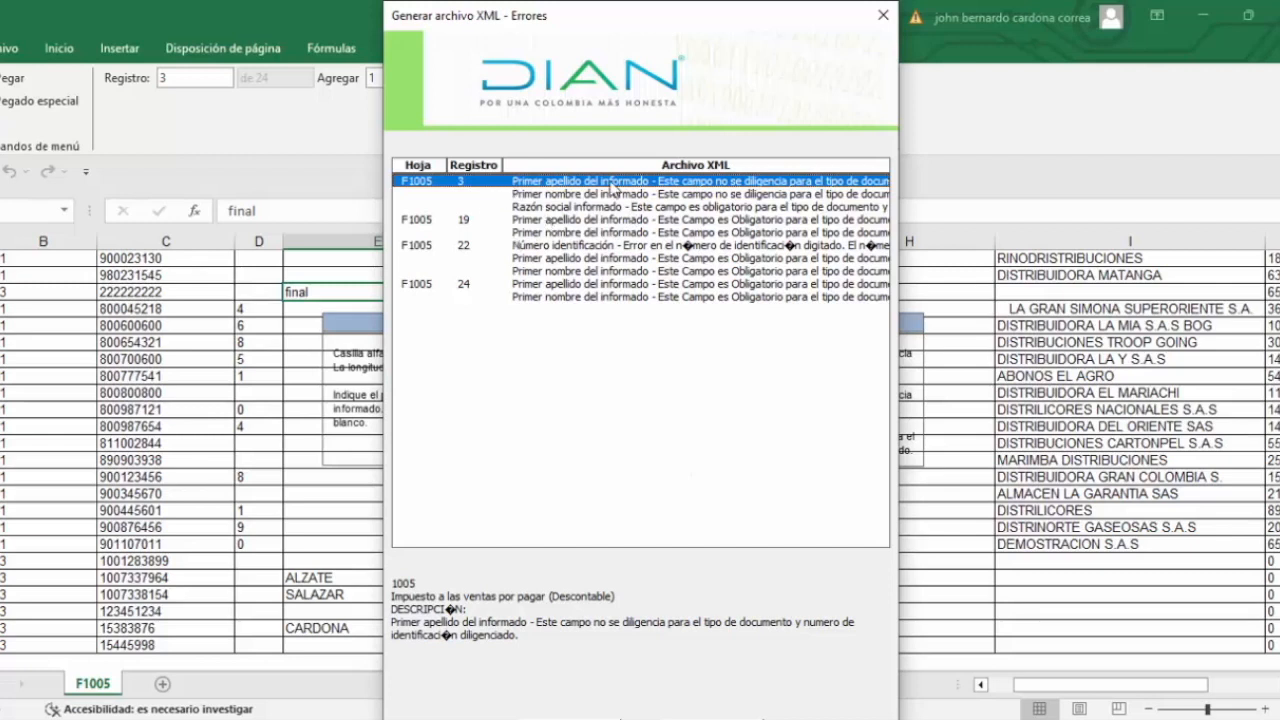
click(580, 197)
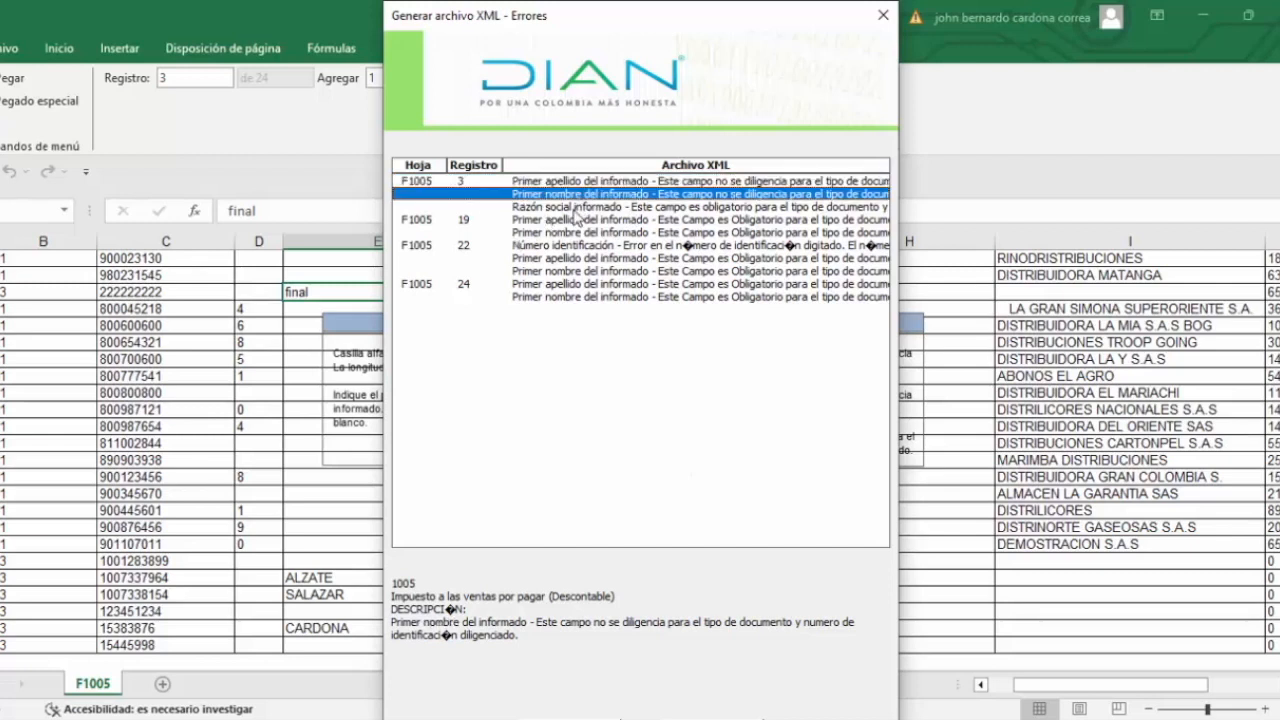
click(576, 209)
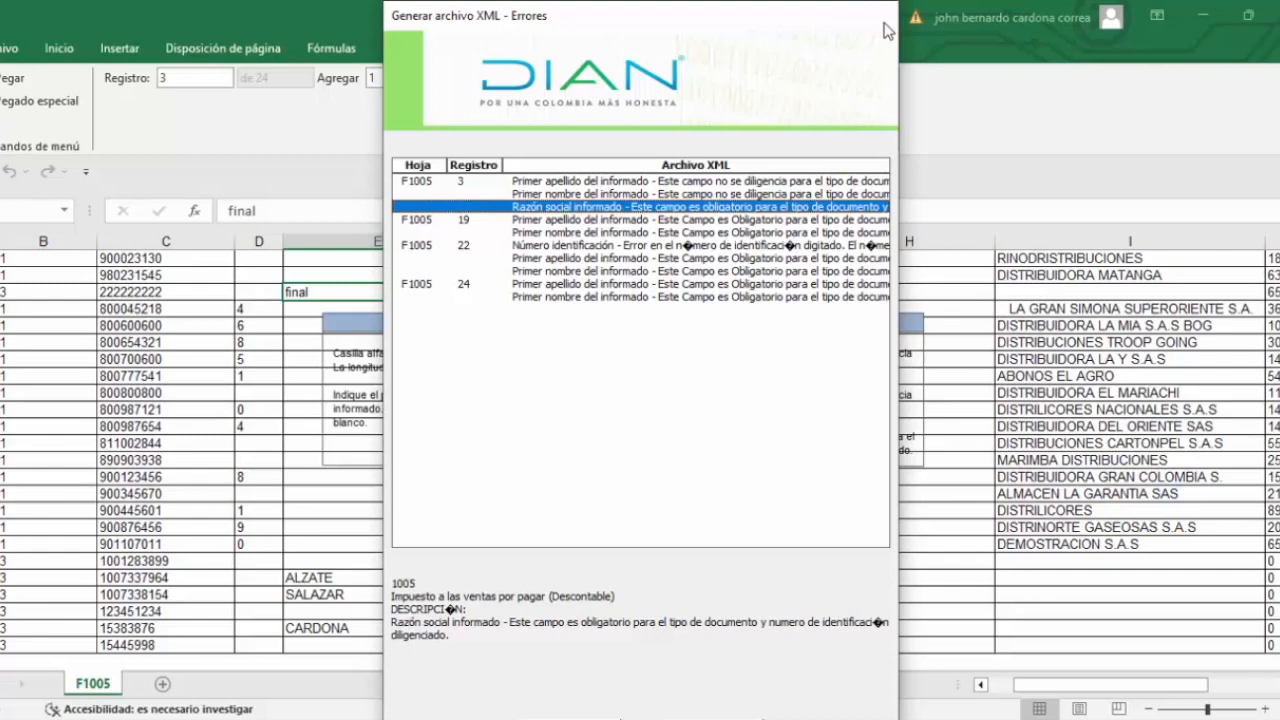
click(883, 15)
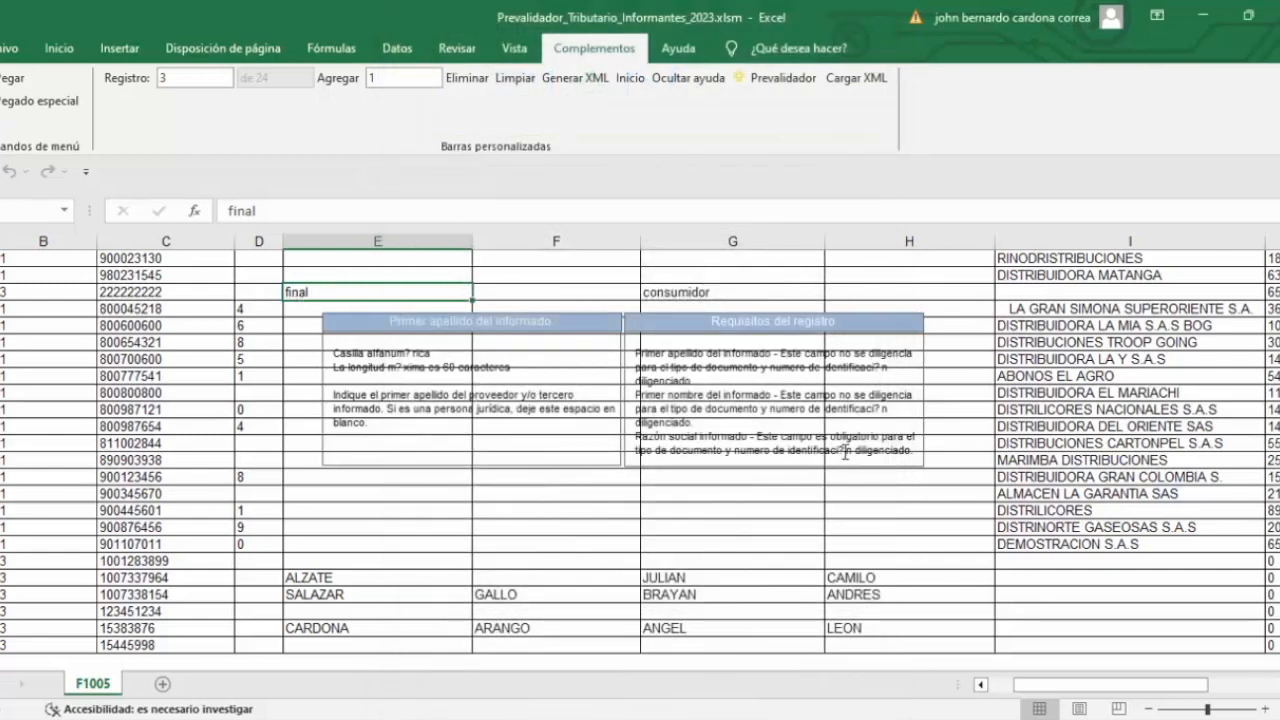
Step: Delete 'final' from record 3's surname cell and begin typing 'cons'
key(Right)
key(Left)
key(Left)
key(Left)
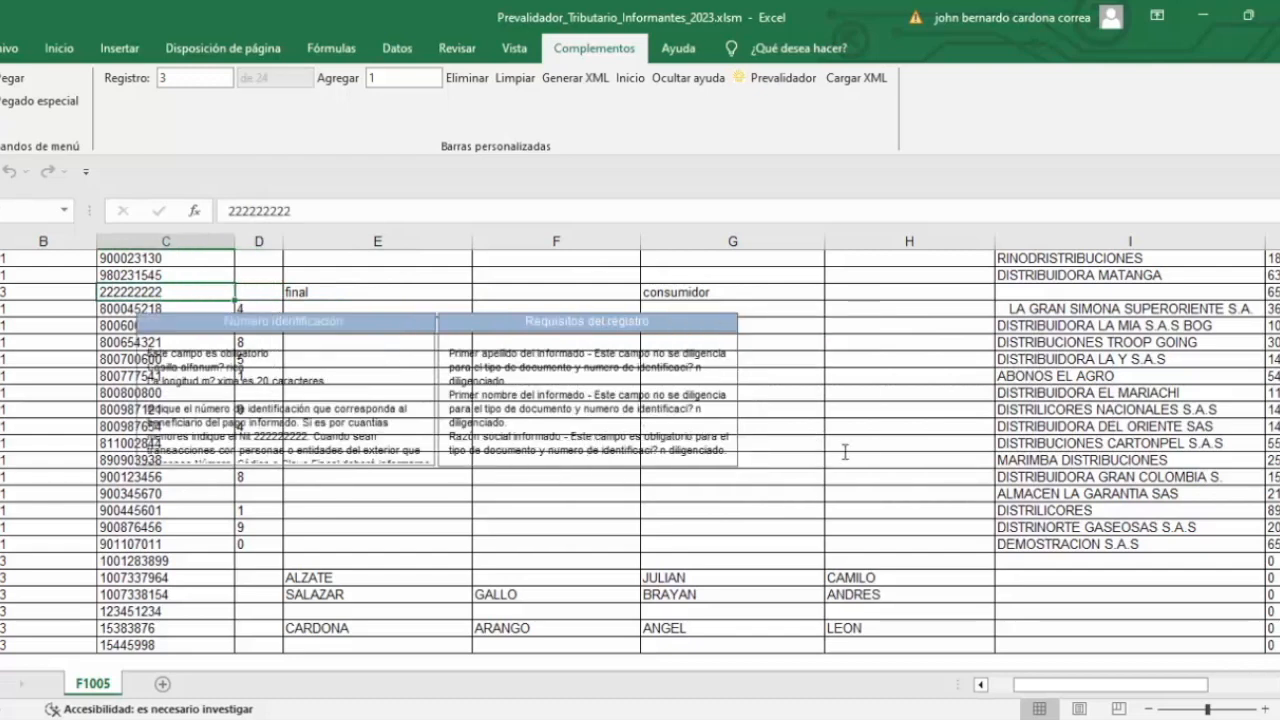
key(Right)
key(Right)
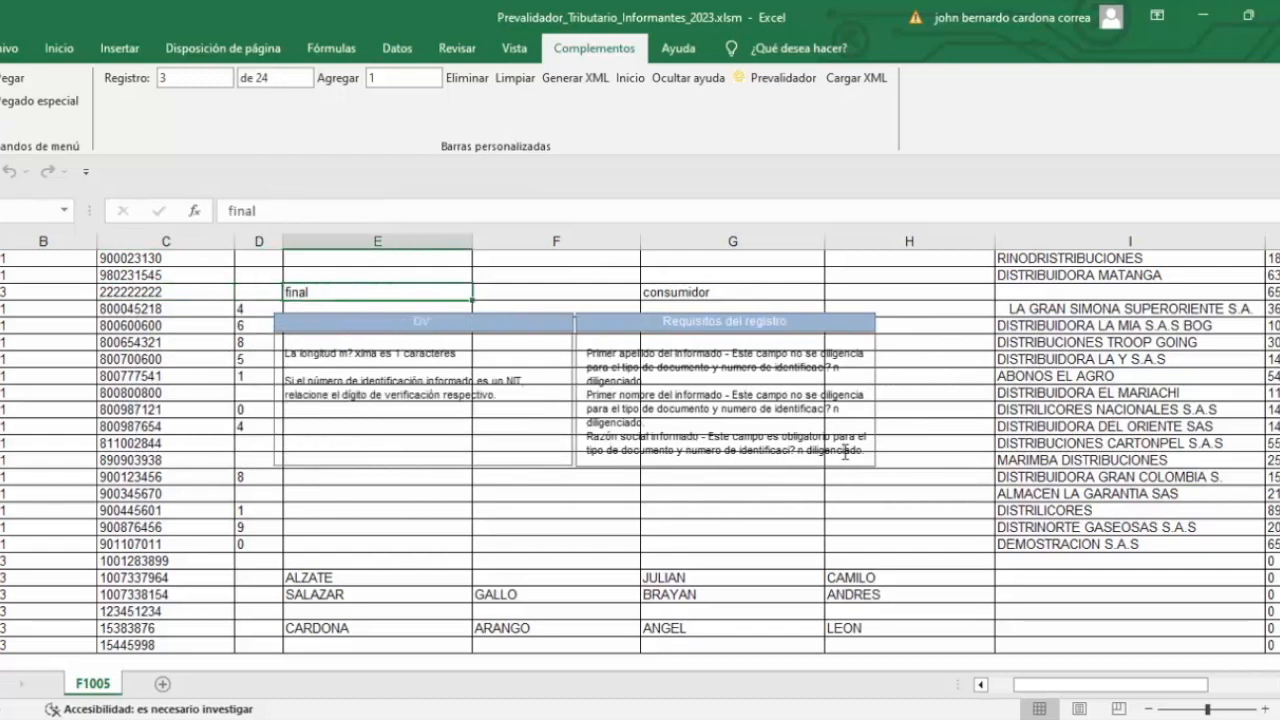
key(Delete)
key(Right)
key(Right)
key(Right)
key(Right)
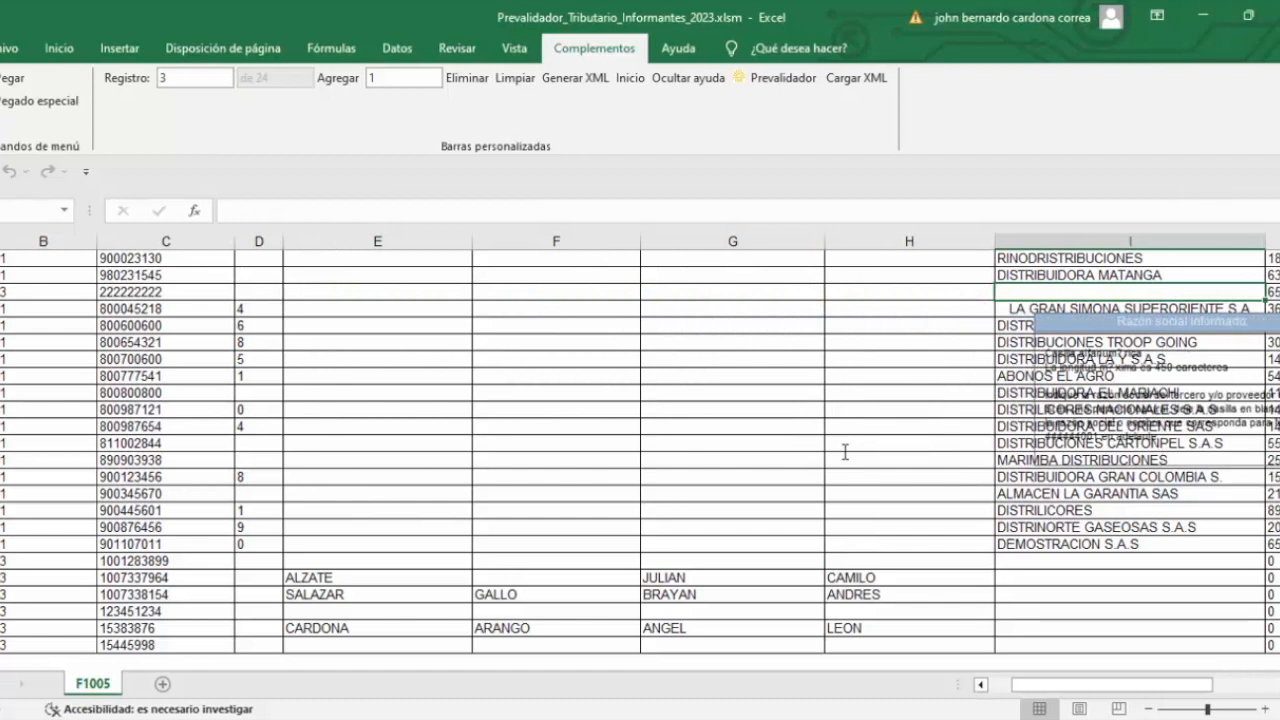
text(cons)
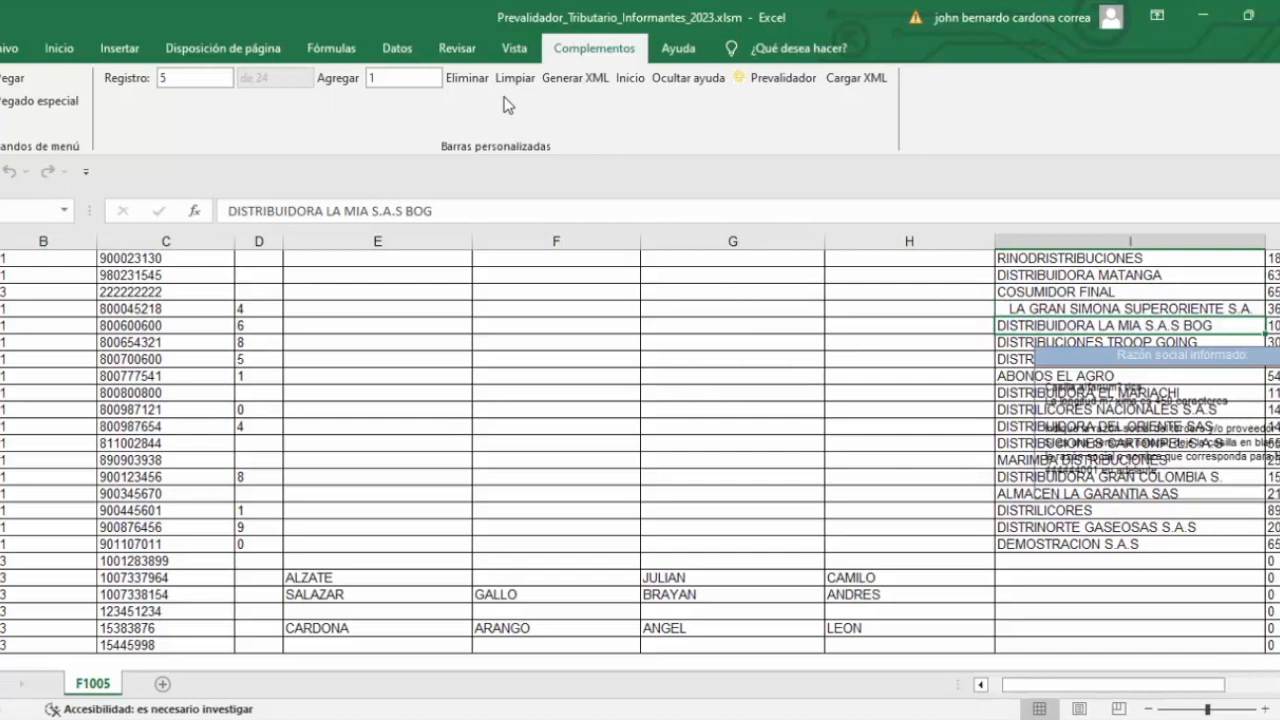
Step: Retry the XML and review record 19's remaining errors in the error list
click(575, 78)
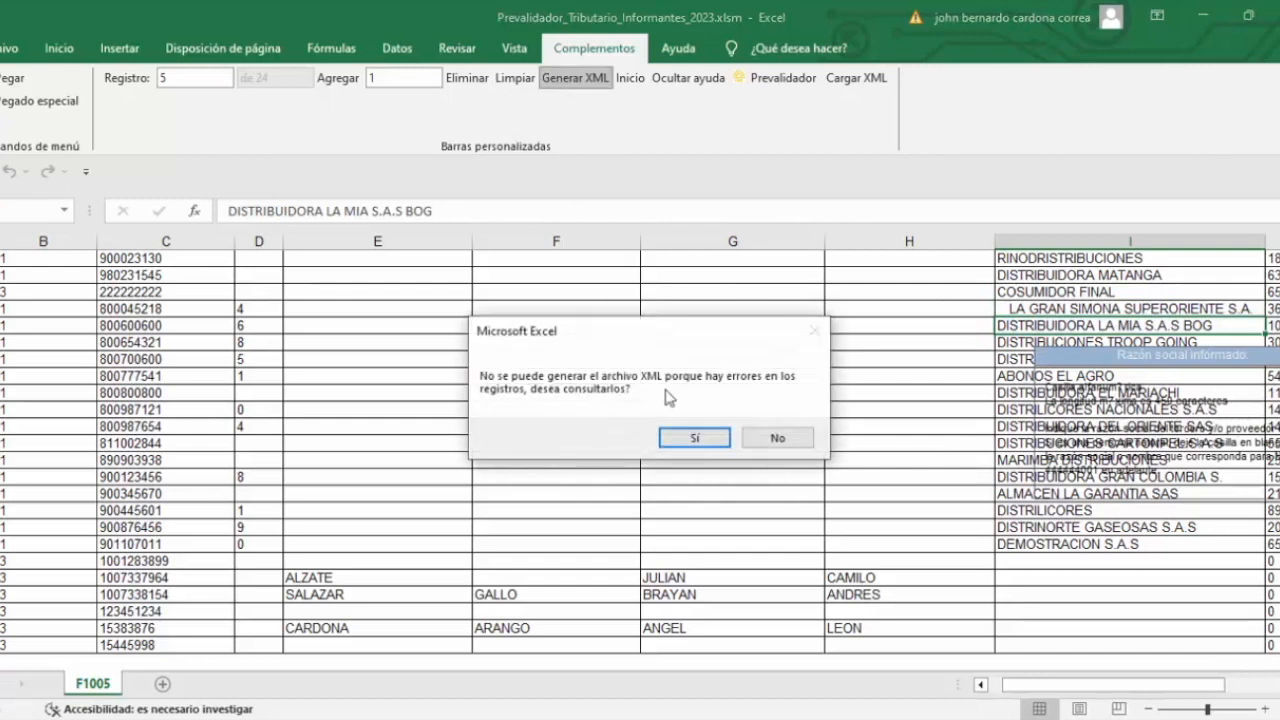
click(700, 437)
click(563, 184)
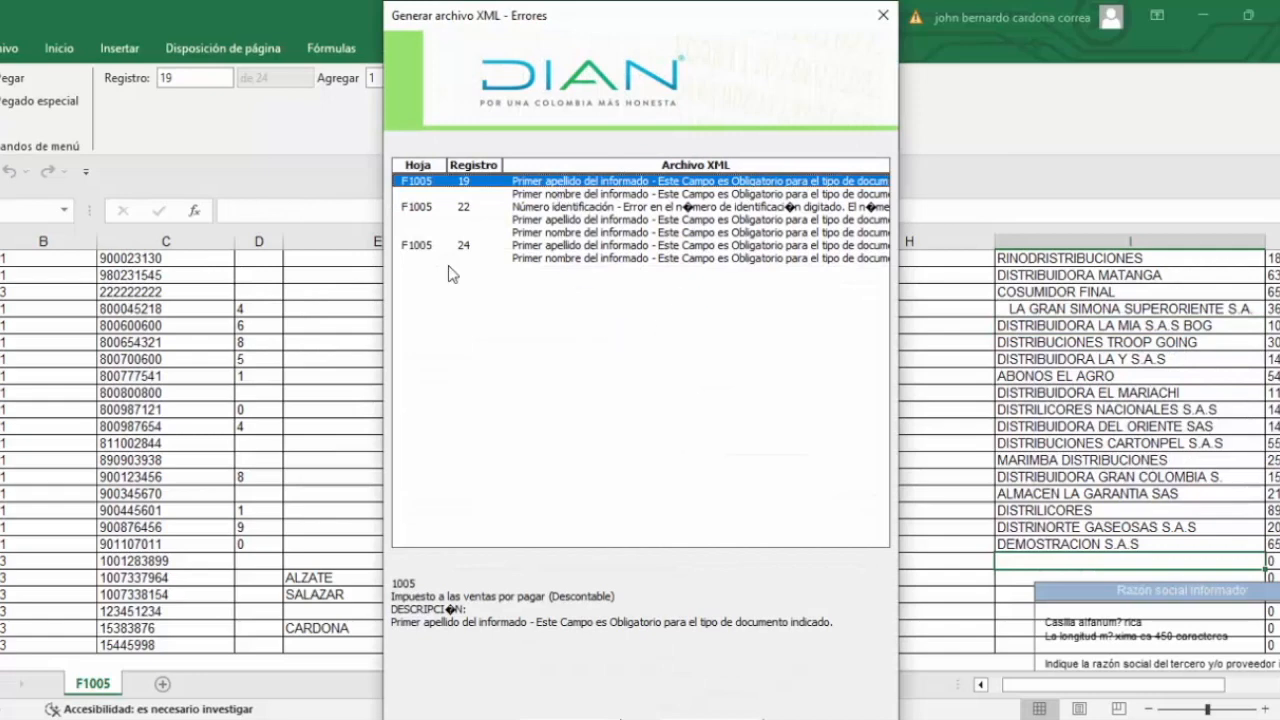
click(884, 18)
key(Left)
key(Left)
key(Left)
key(Left)
key(Left)
key(Left)
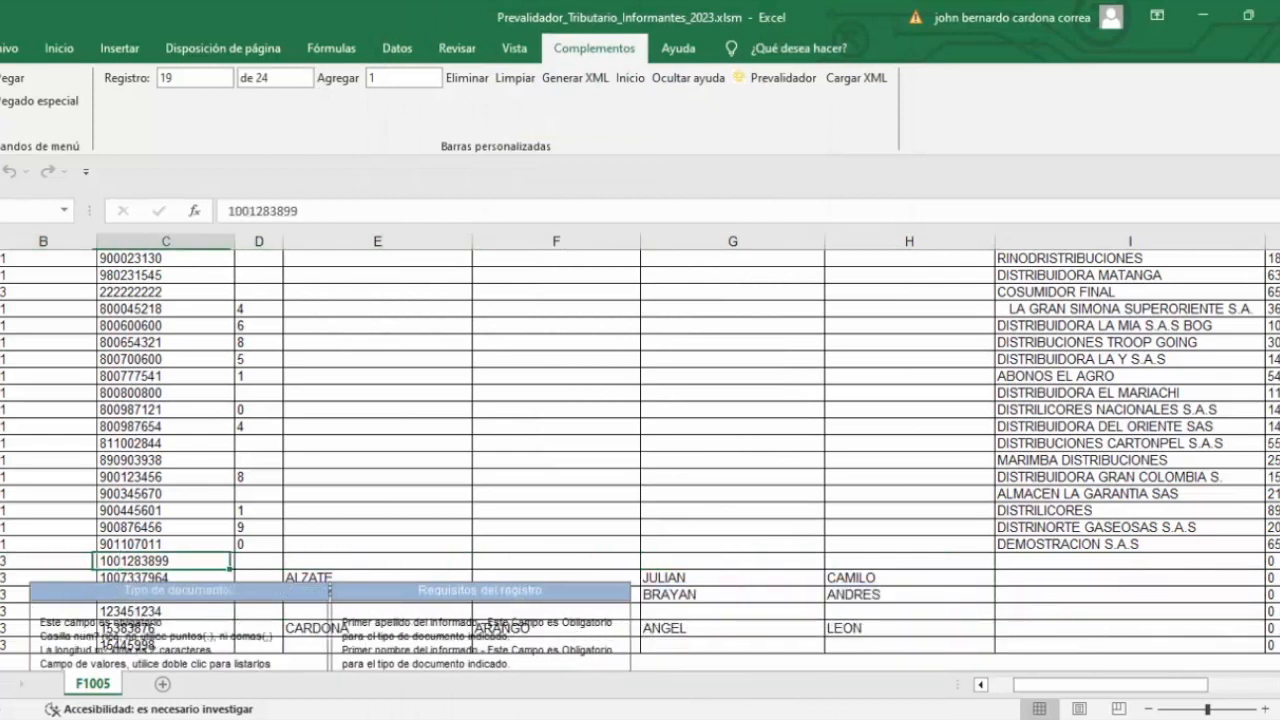
key(Right)
key(Right)
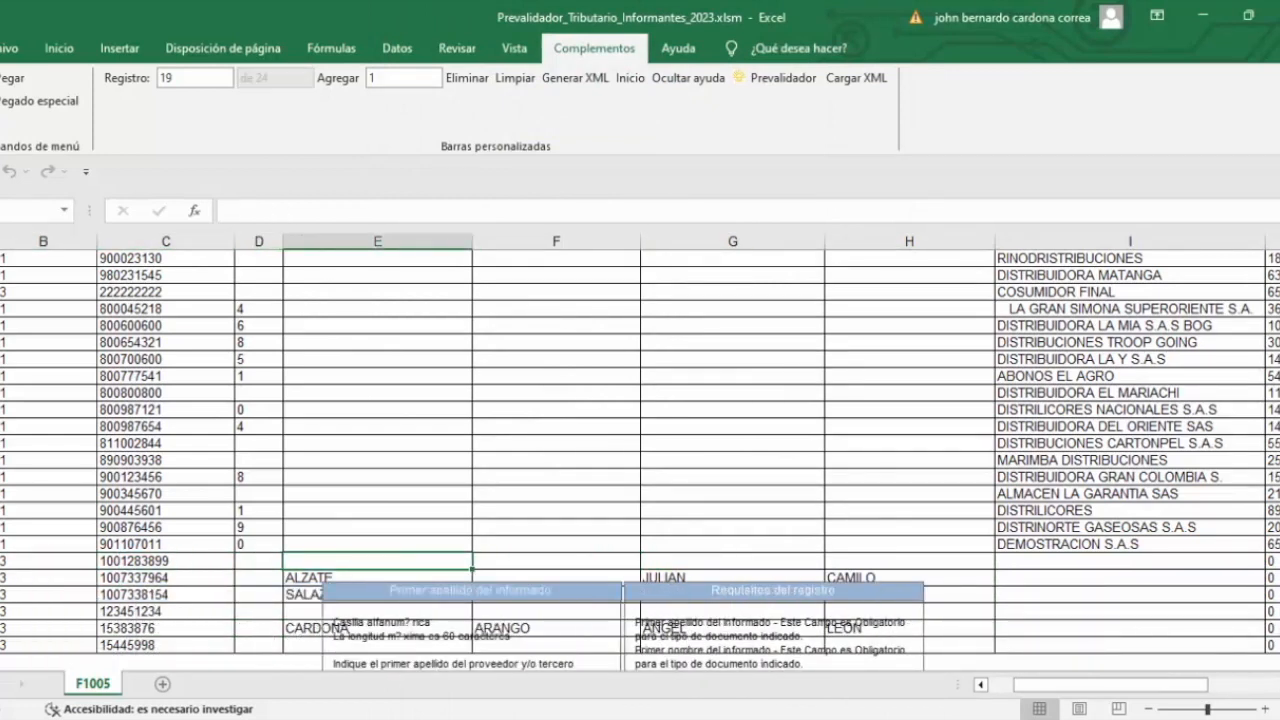
key(Left)
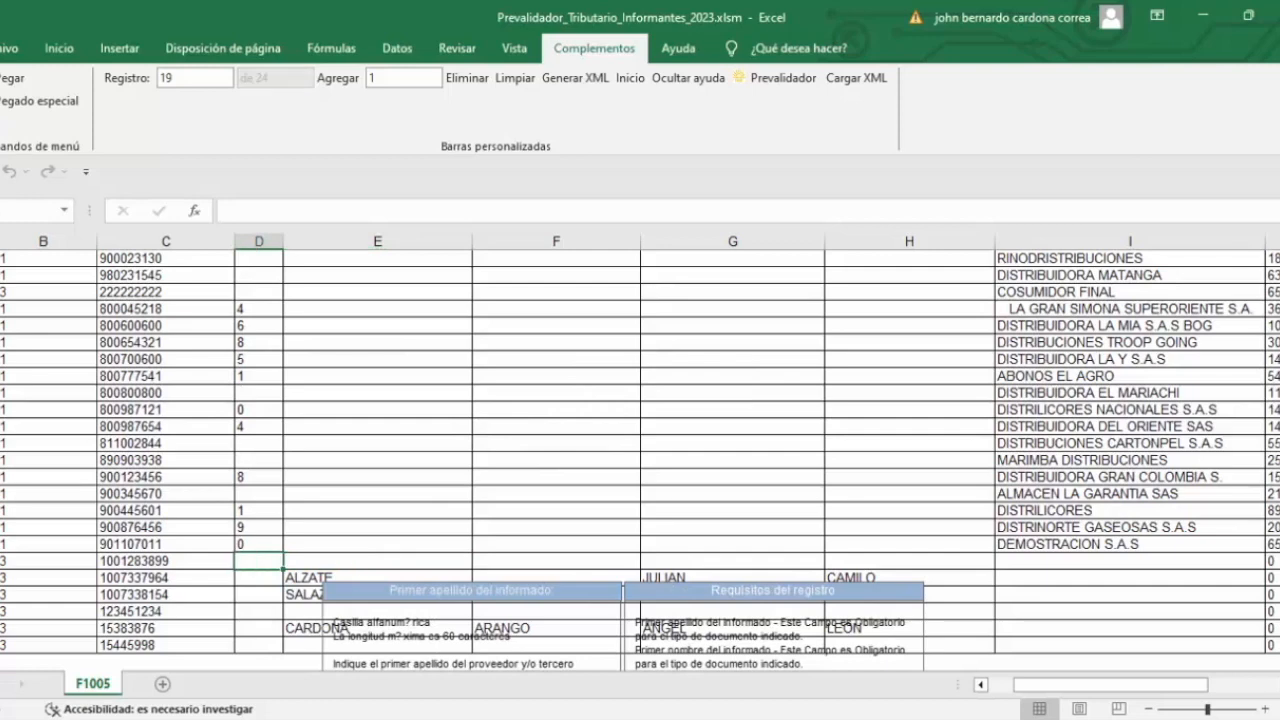
key(Left)
key(Left)
key(Right)
key(Right)
key(Right)
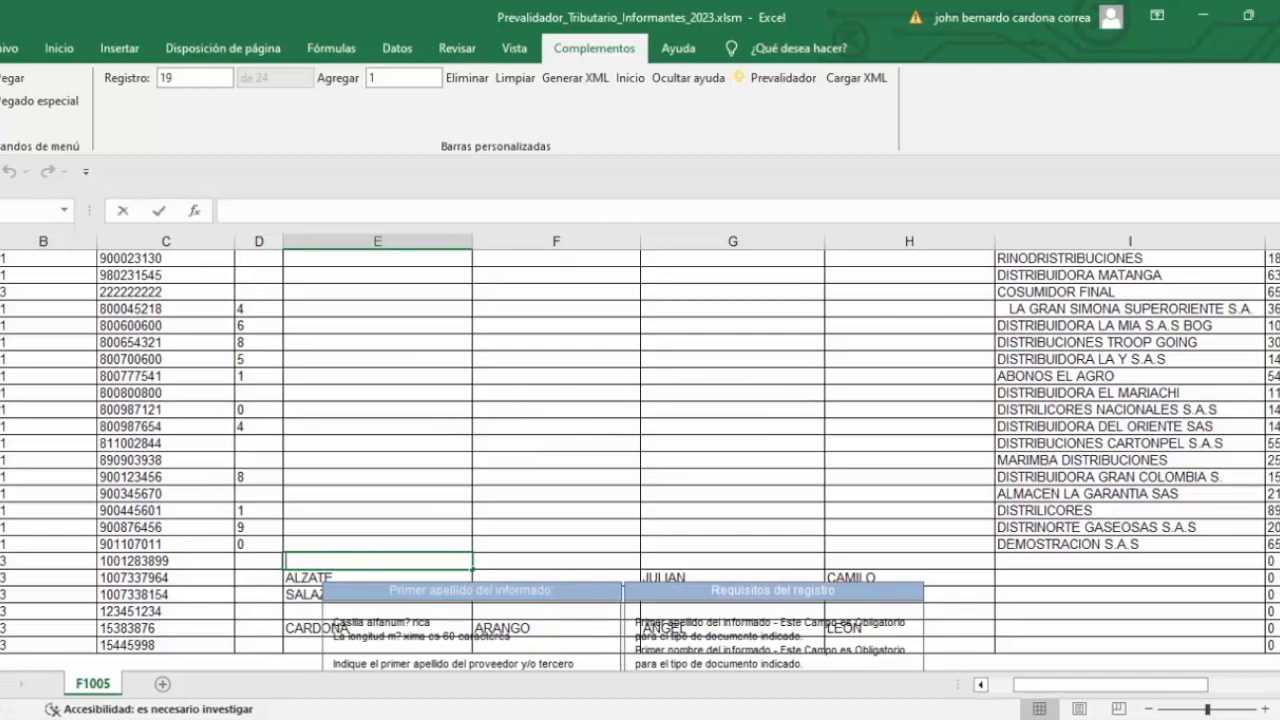
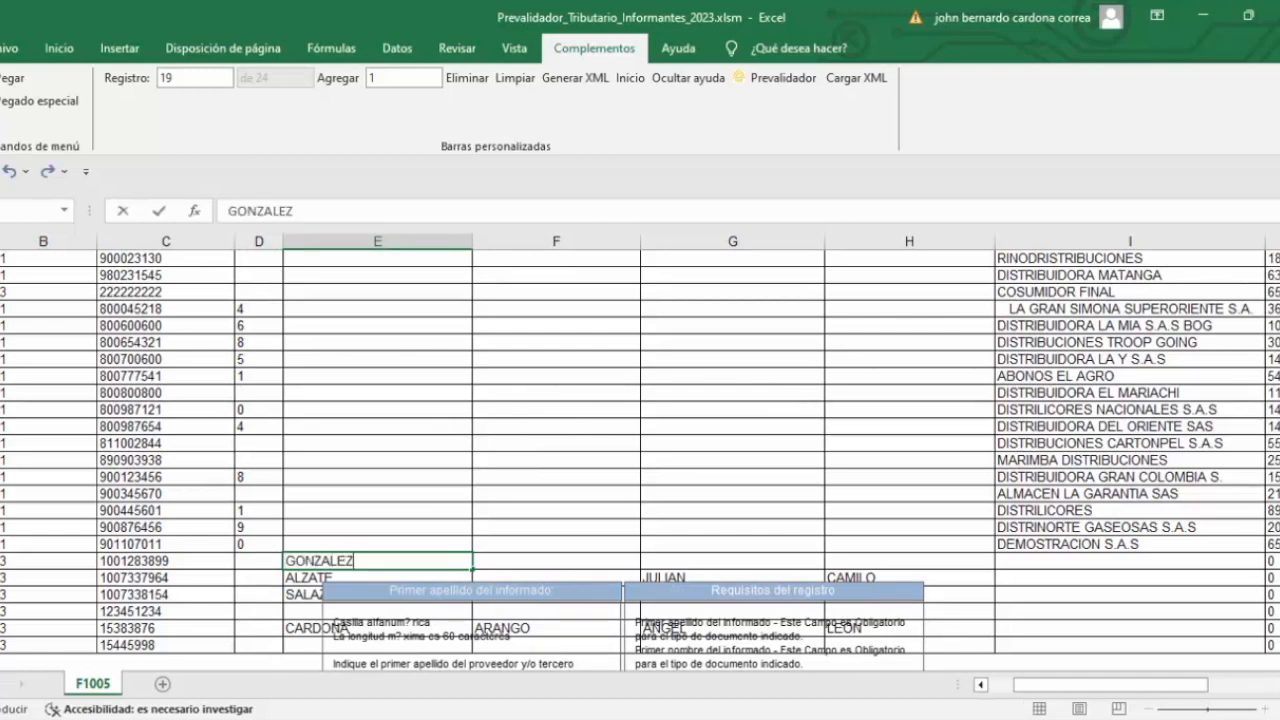
key(Tab)
key(Tab)
key(Tab)
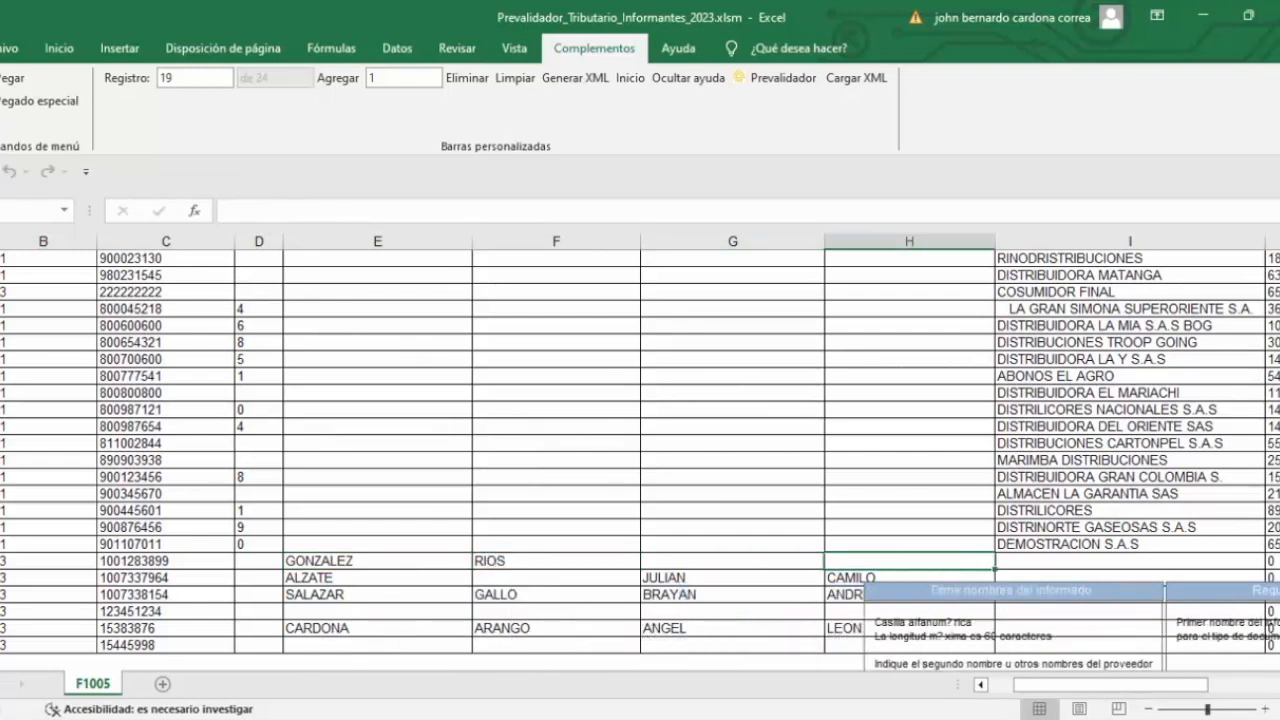
key(Left)
key(Return)
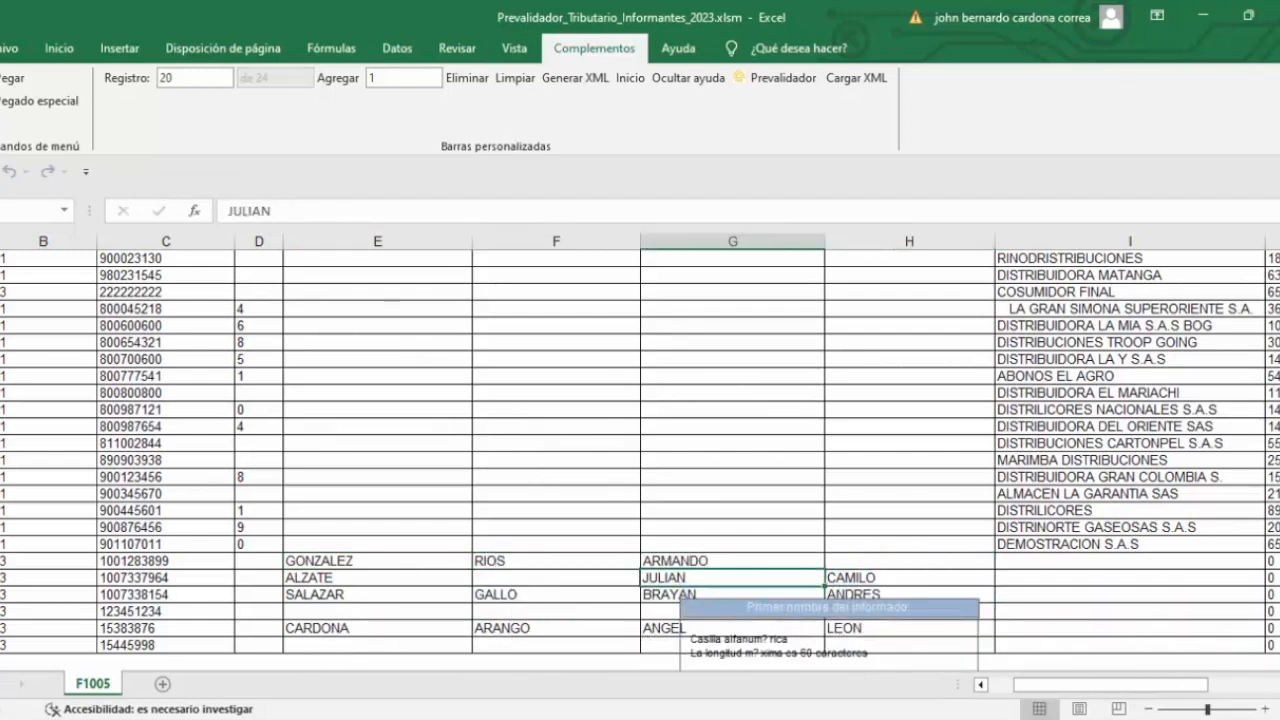
Step: Run the XML check for F1005 and view the record 22 error details
click(577, 80)
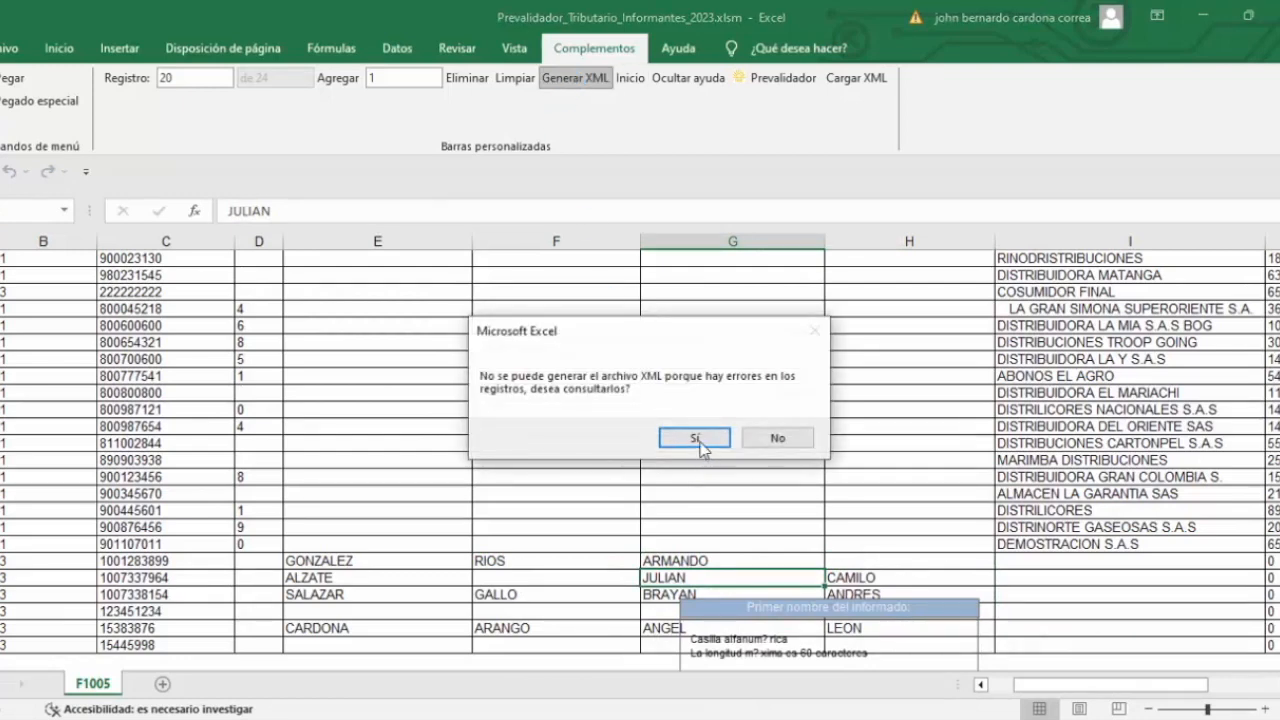
click(698, 439)
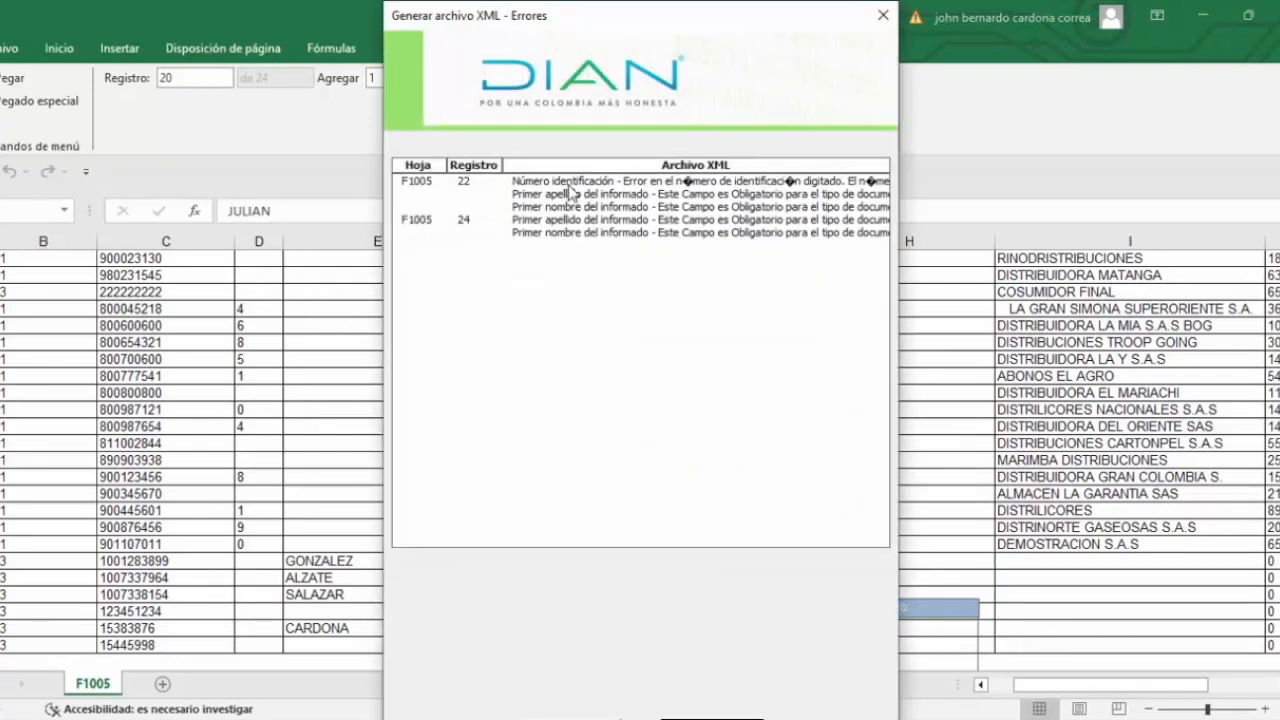
click(572, 185)
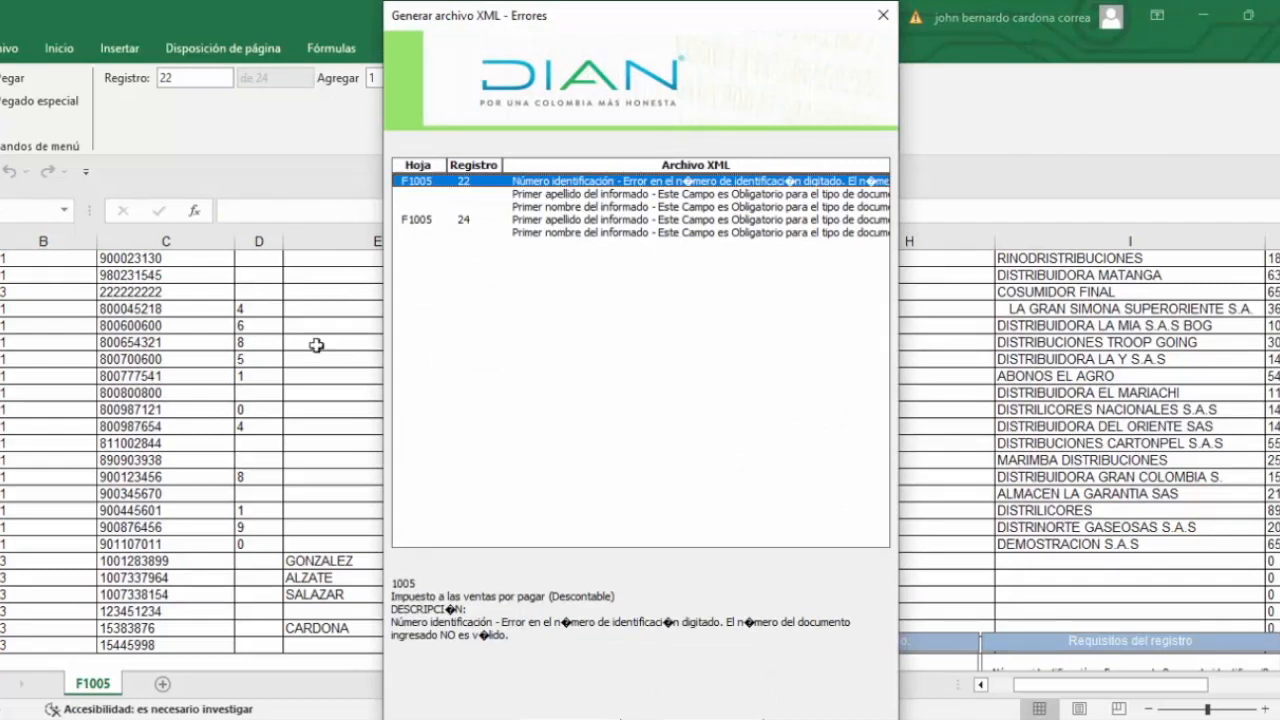
click(883, 15)
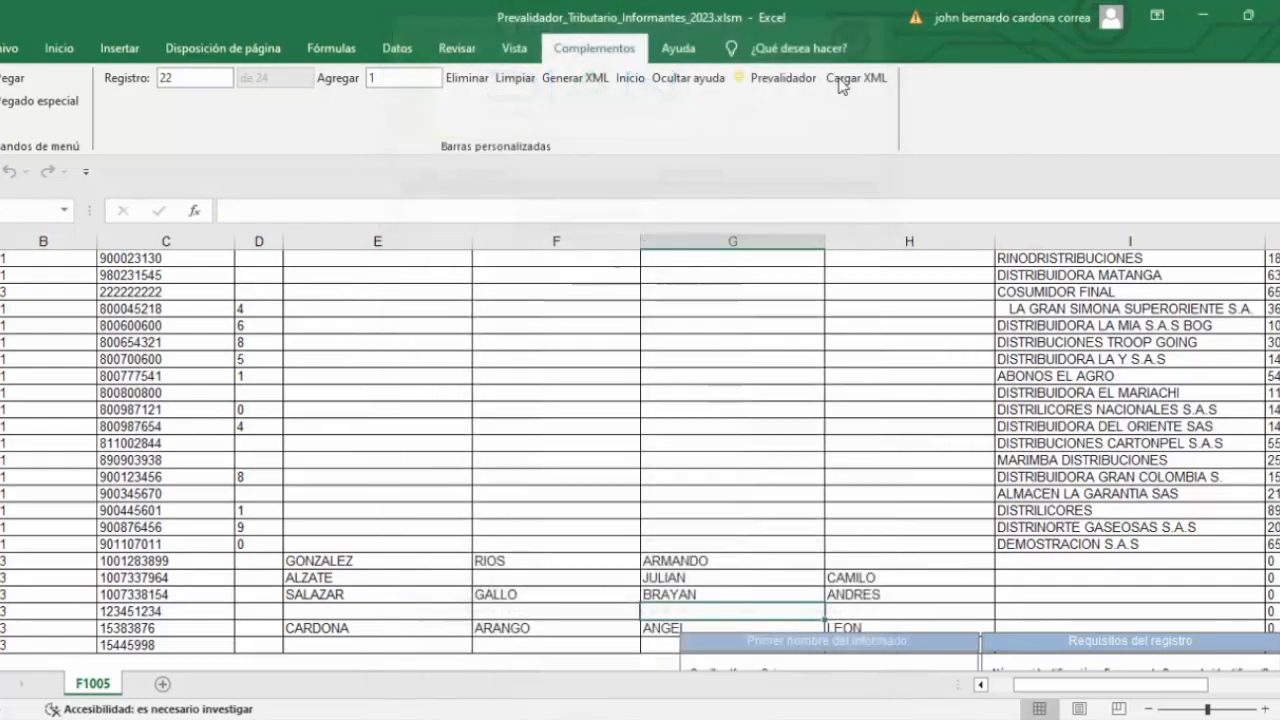
key(Left)
key(Left)
key(Left)
key(Left)
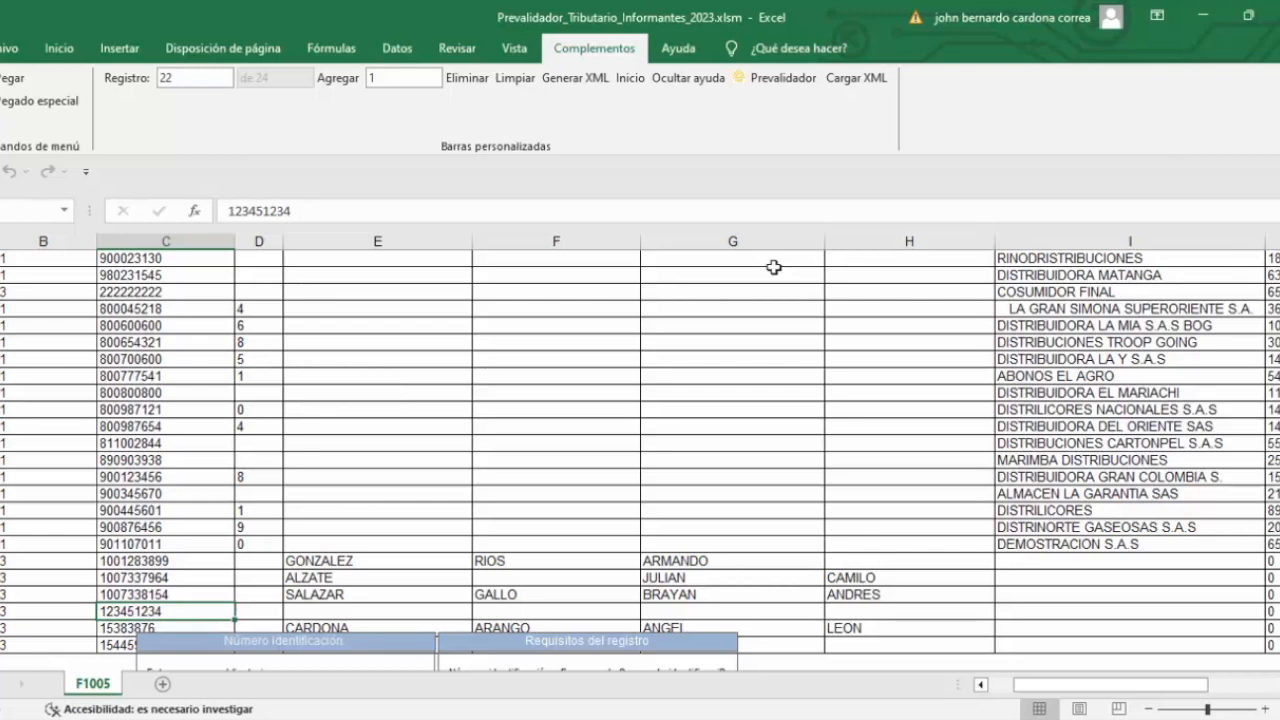
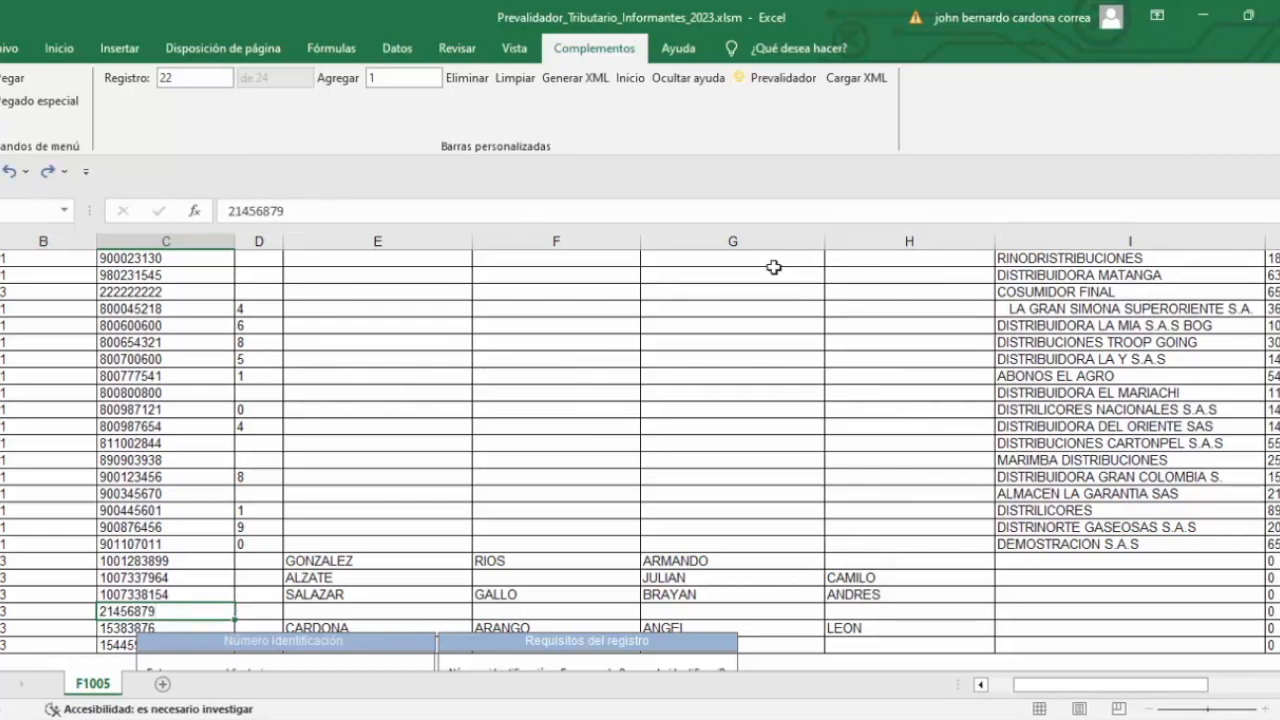
key(Tab)
key(Tab)
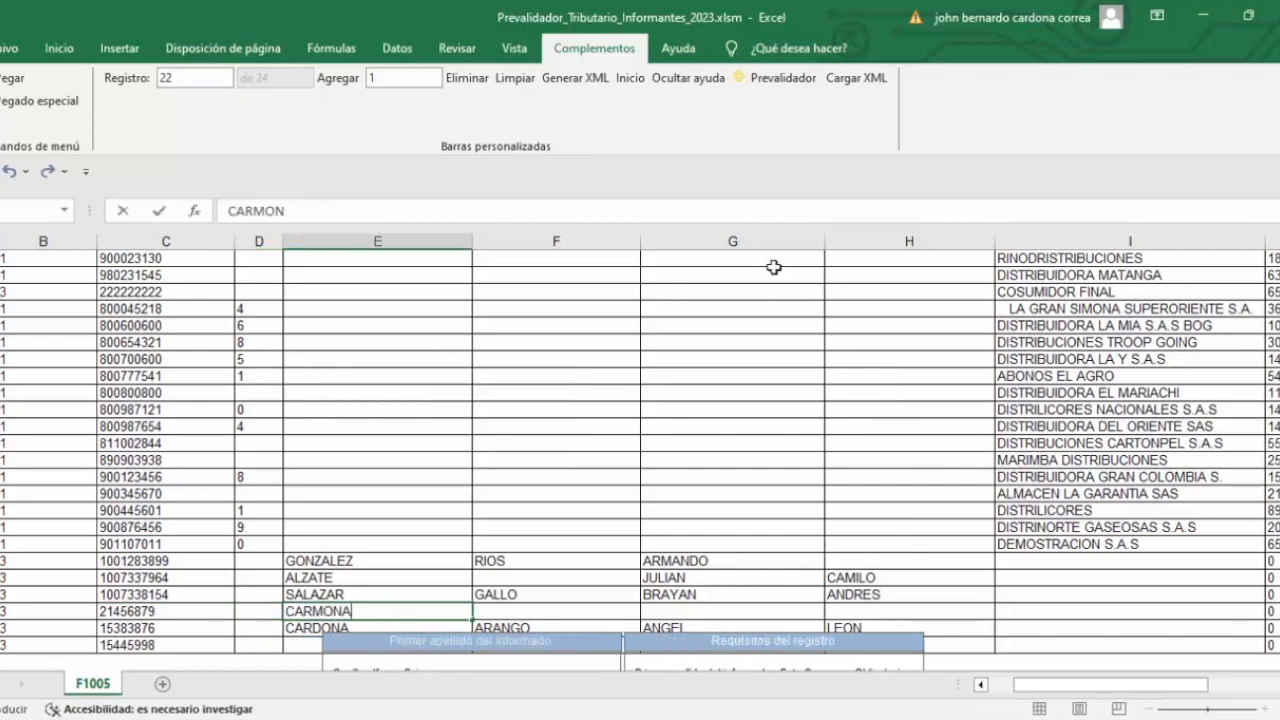
key(Tab)
key(Tab)
key(Down)
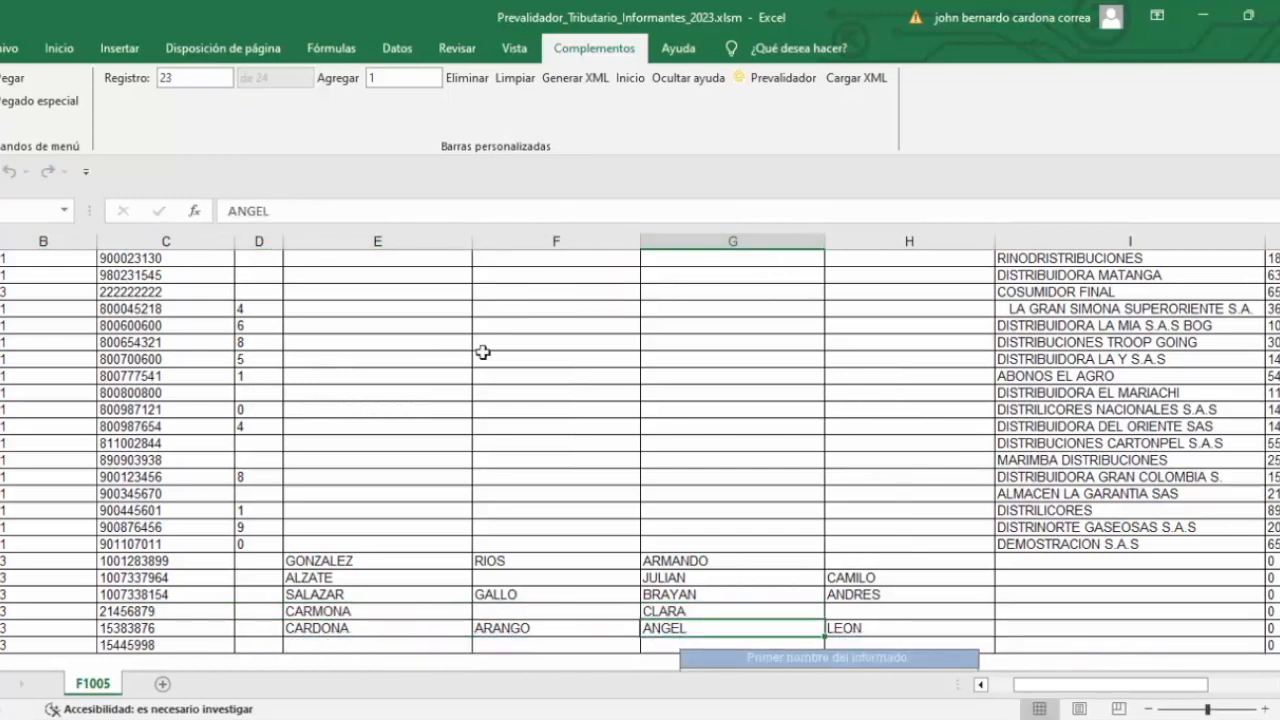
click(580, 79)
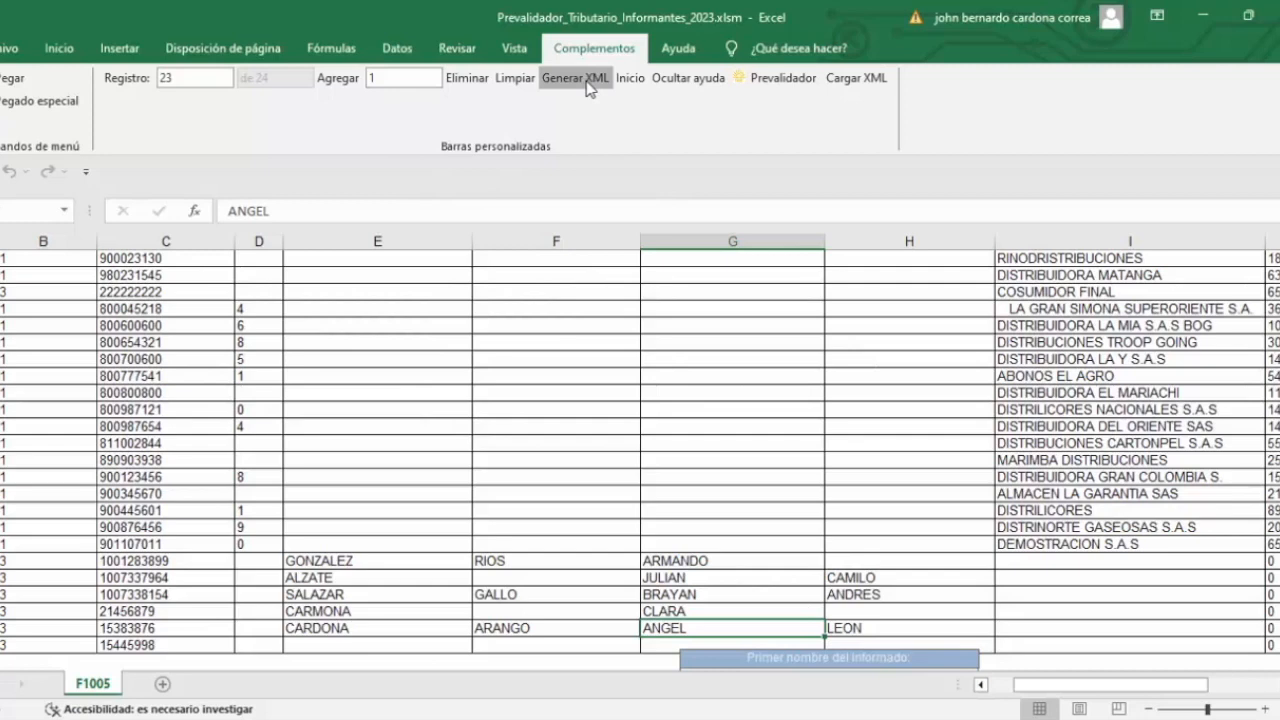
Step: Review the record 24 error details from the XML check
click(693, 438)
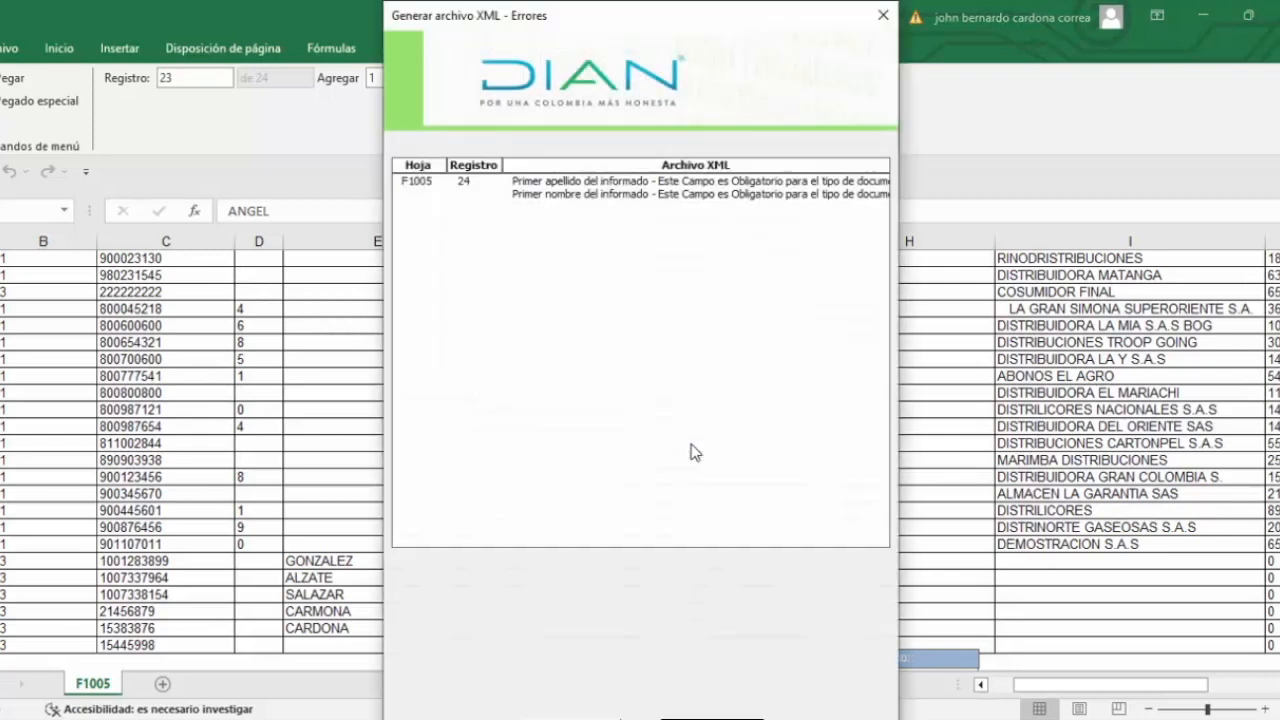
click(574, 182)
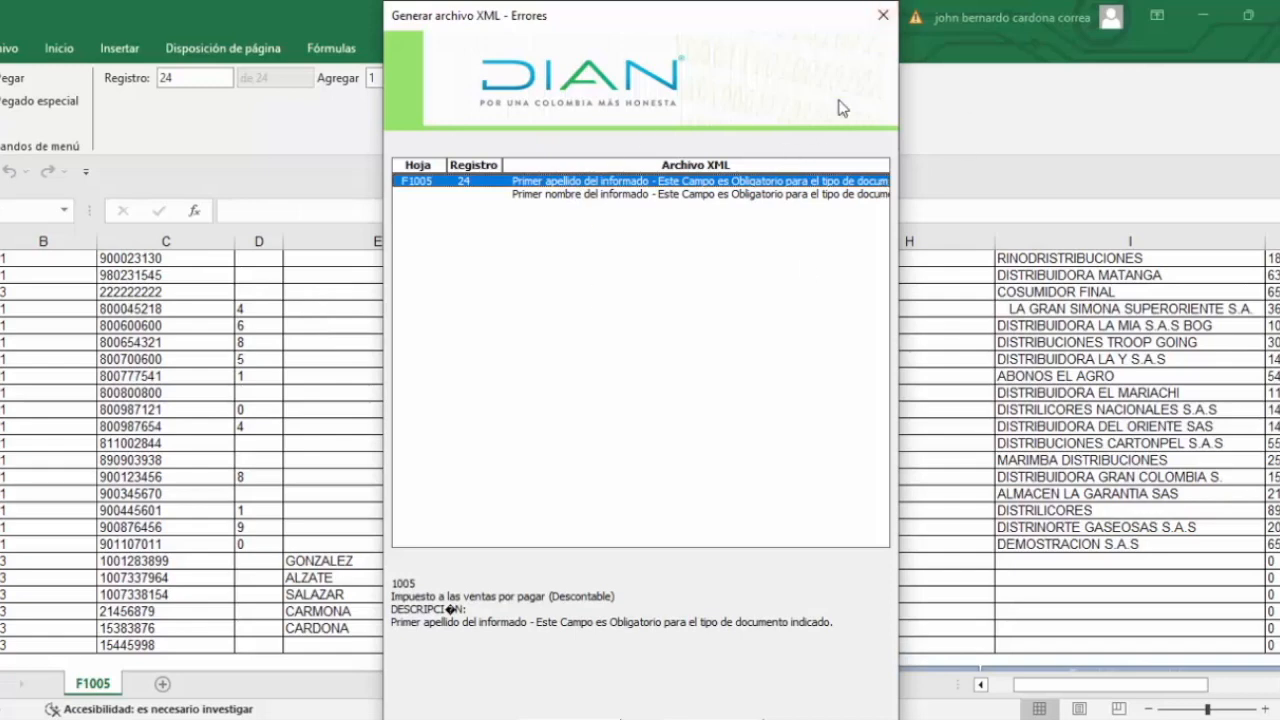
click(883, 15)
key(Left)
key(Left)
key(Left)
key(Left)
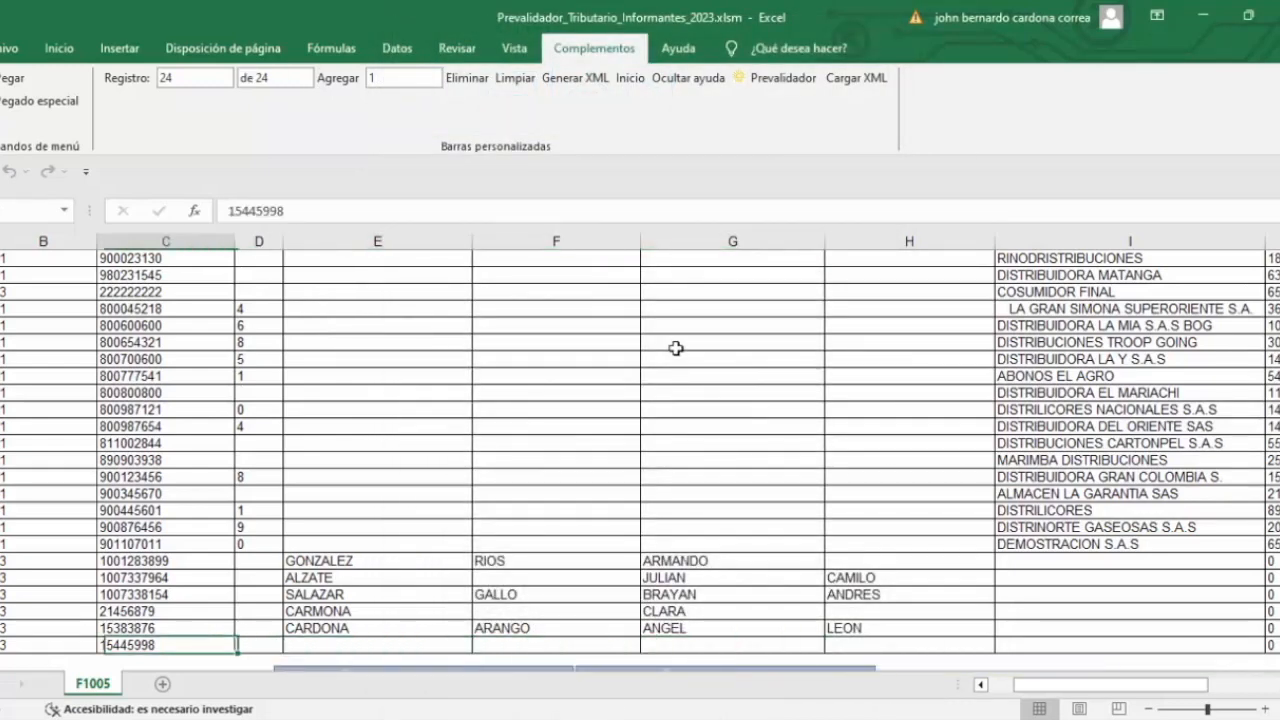
key(Right)
key(Right)
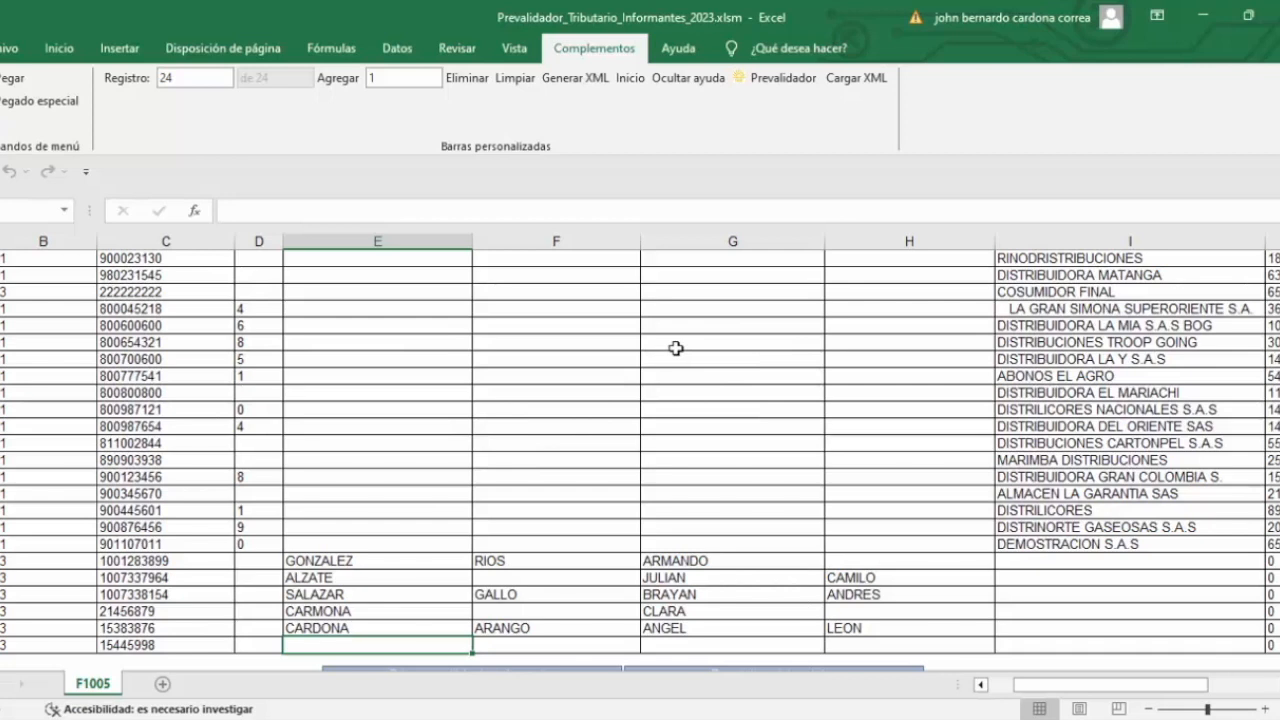
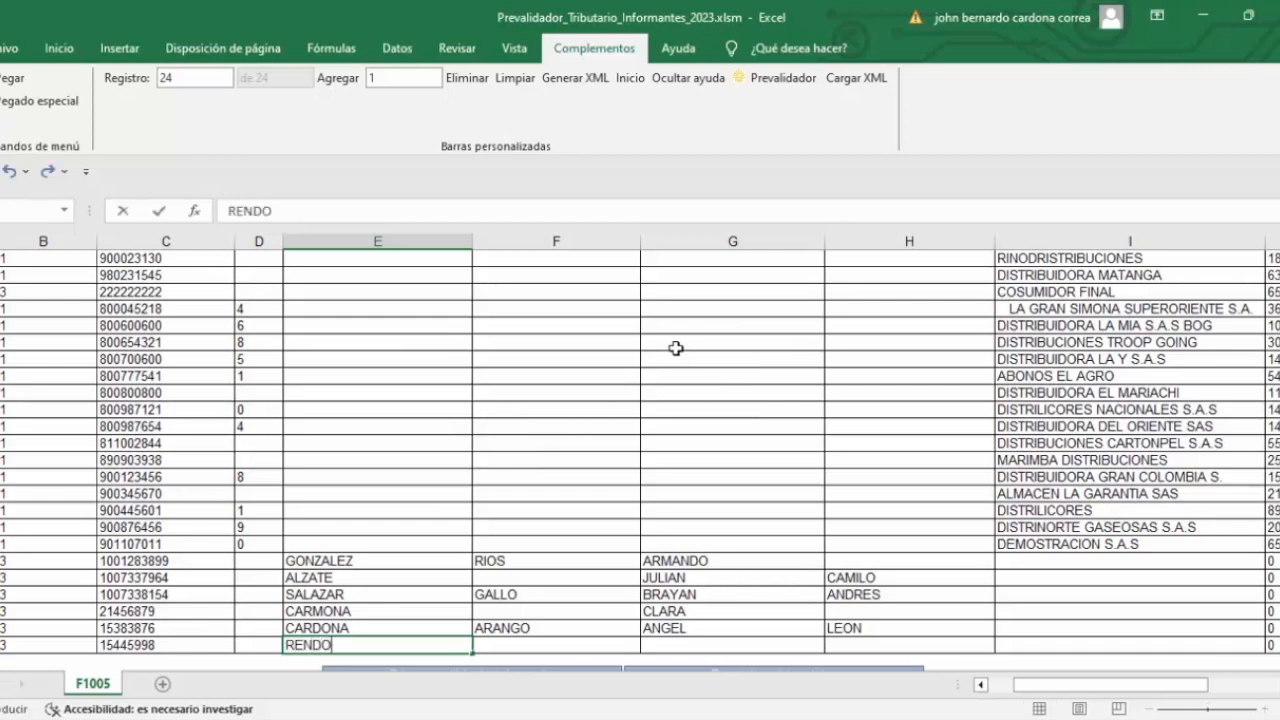
key(Right)
key(Right)
key(Right)
key(Up)
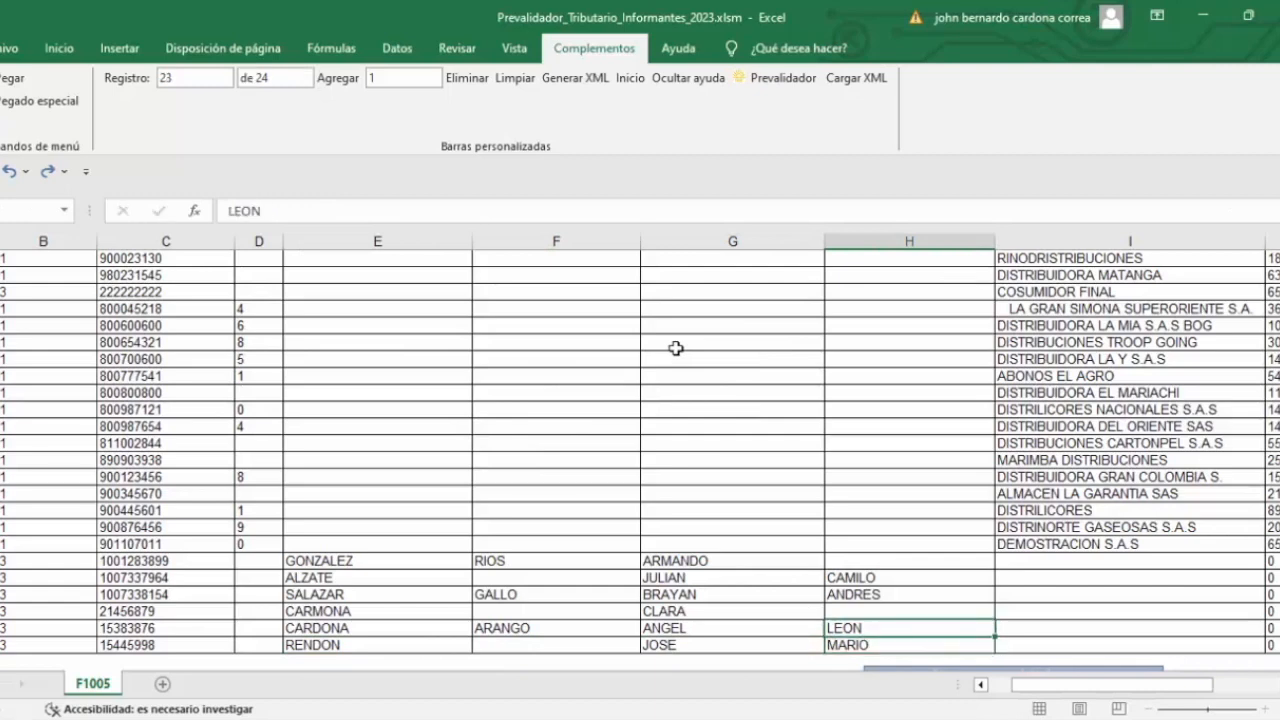
Step: Generate the format 1005 XML file from the GeneraXML sheet and return to F1005
click(563, 84)
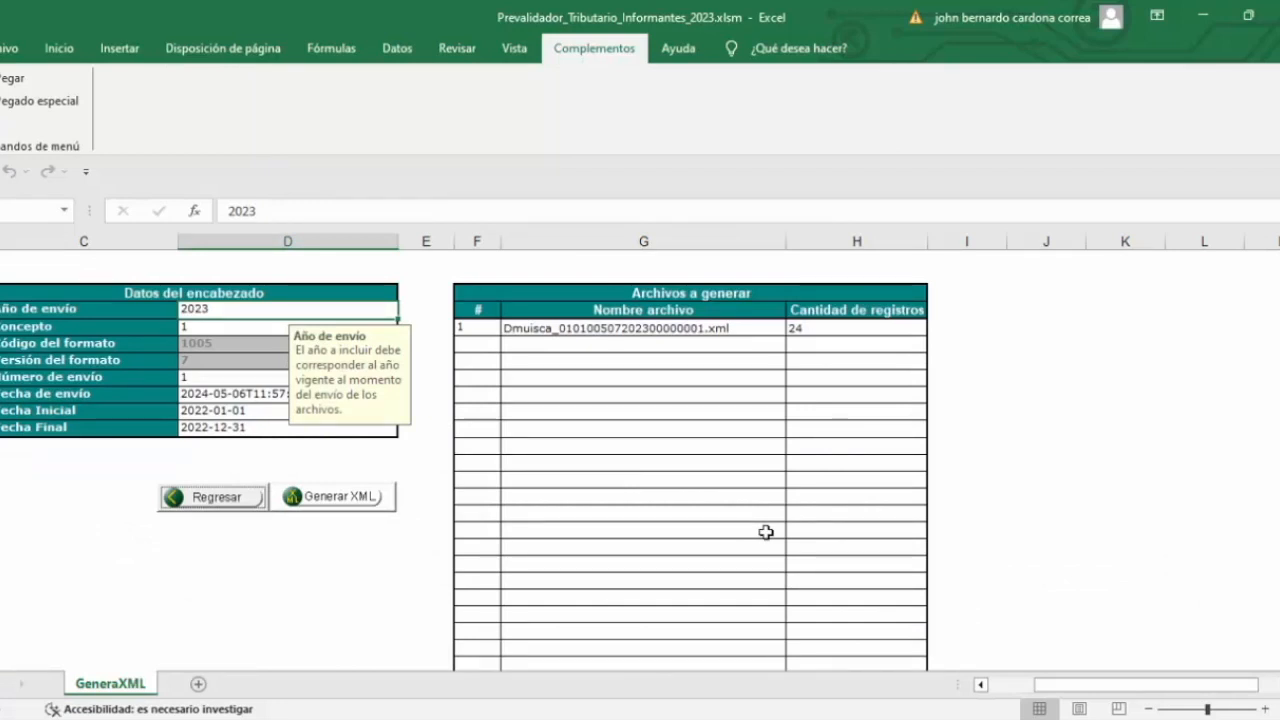
click(318, 506)
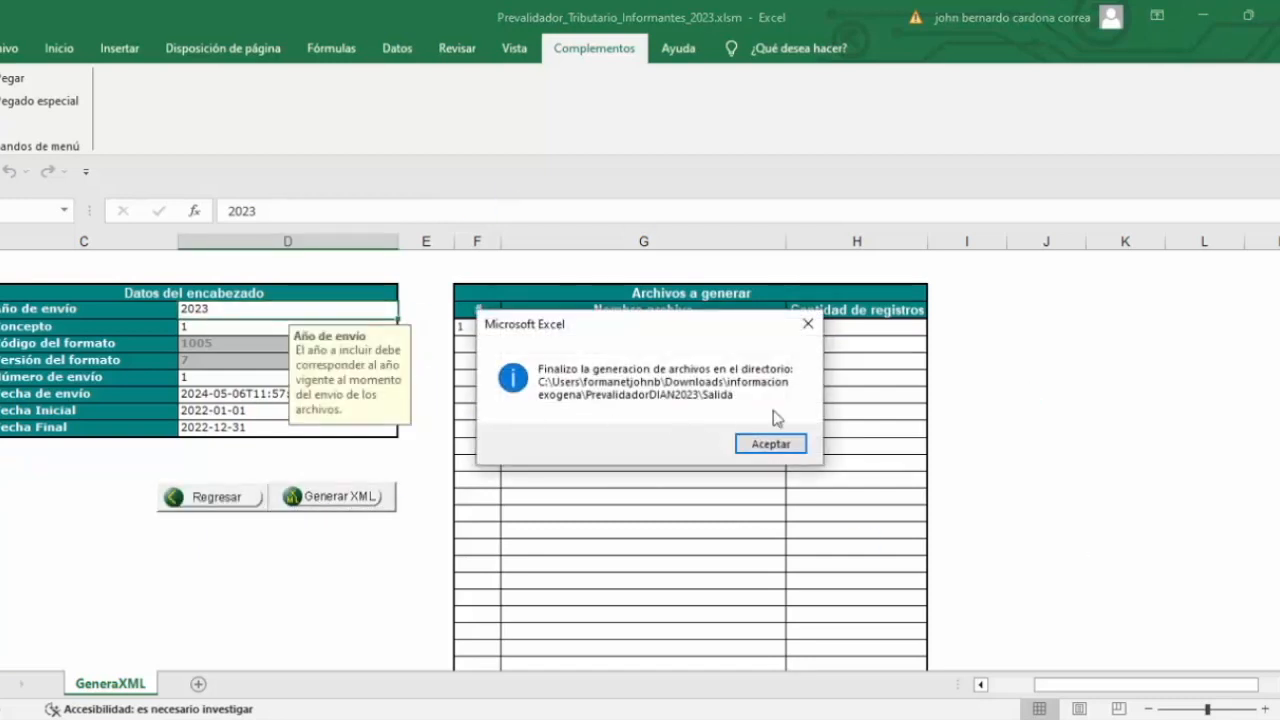
click(768, 445)
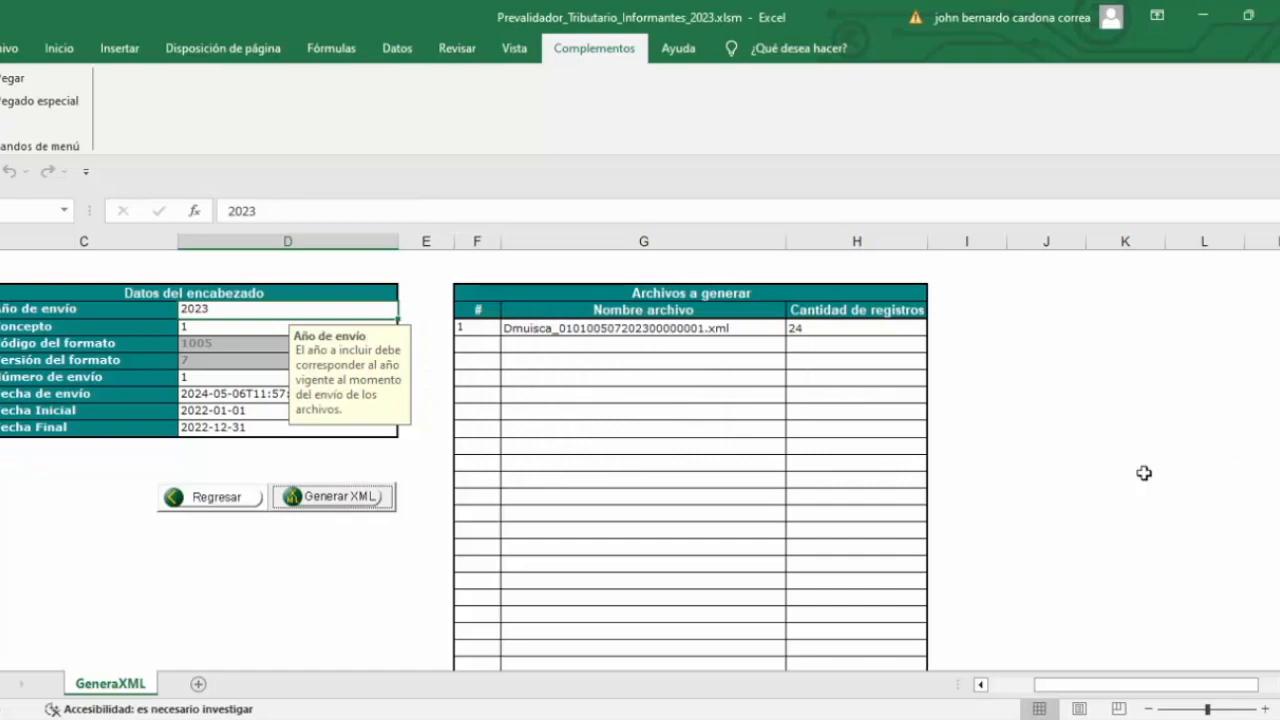
click(205, 500)
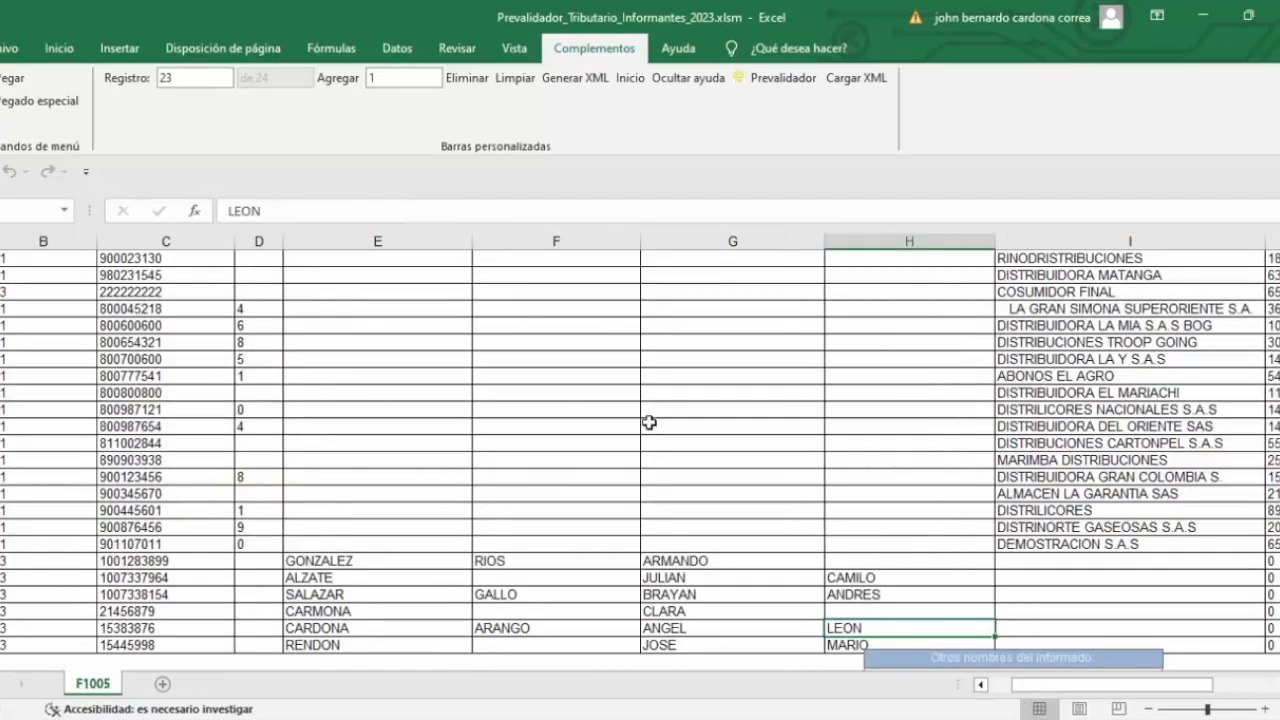
Step: Review the top of the F1005 records after generating the XML
scroll(414, 522, up, 2)
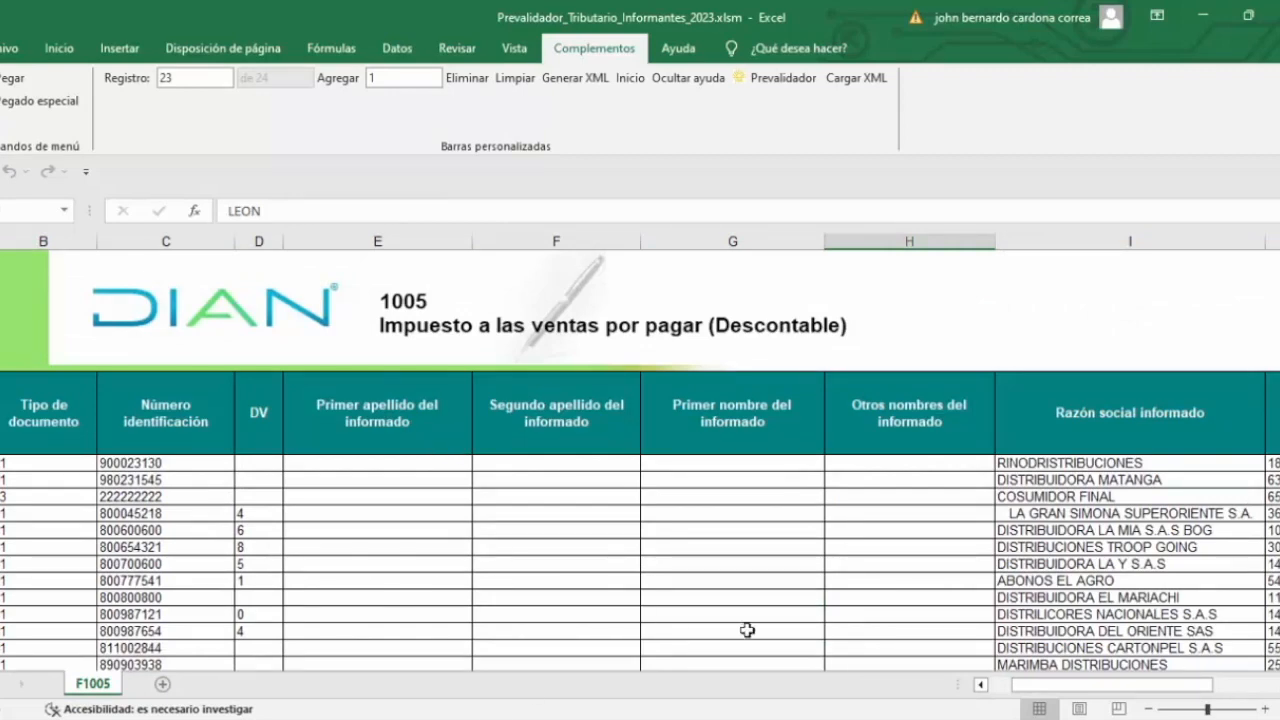
drag(1035, 688, 1104, 682)
drag(1028, 463, 1099, 603)
drag(1108, 686, 1052, 686)
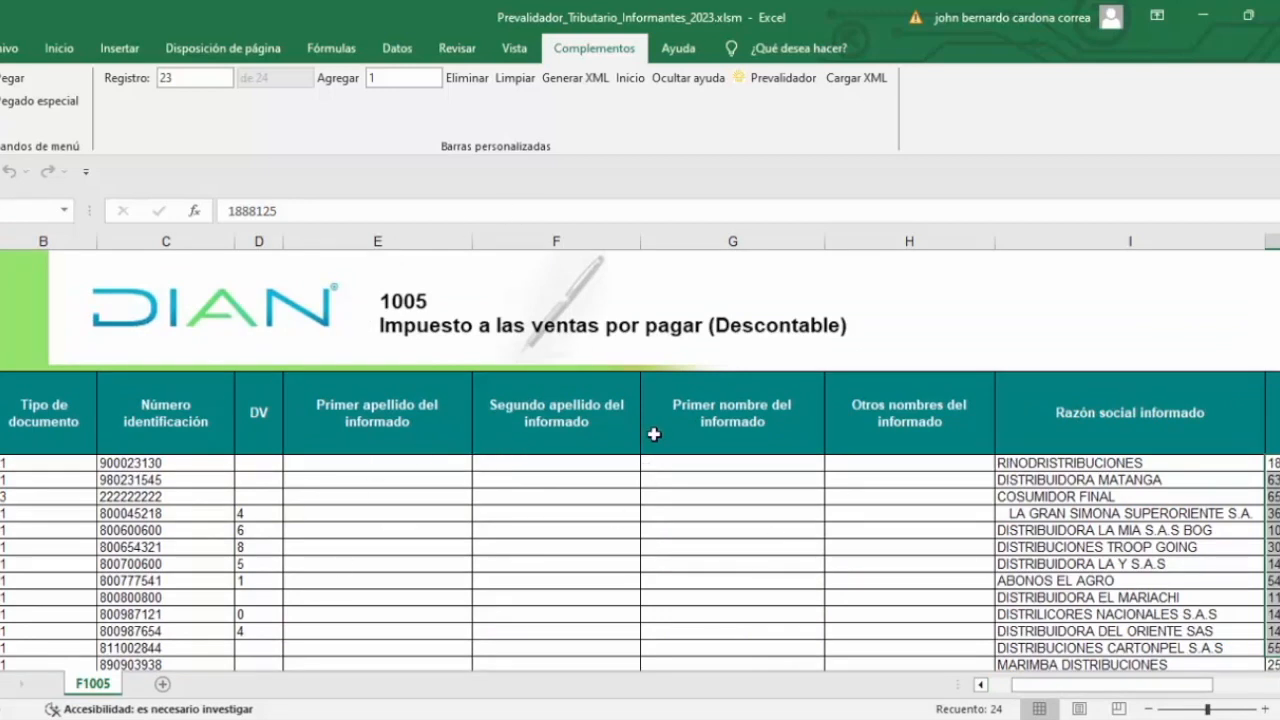
click(535, 718)
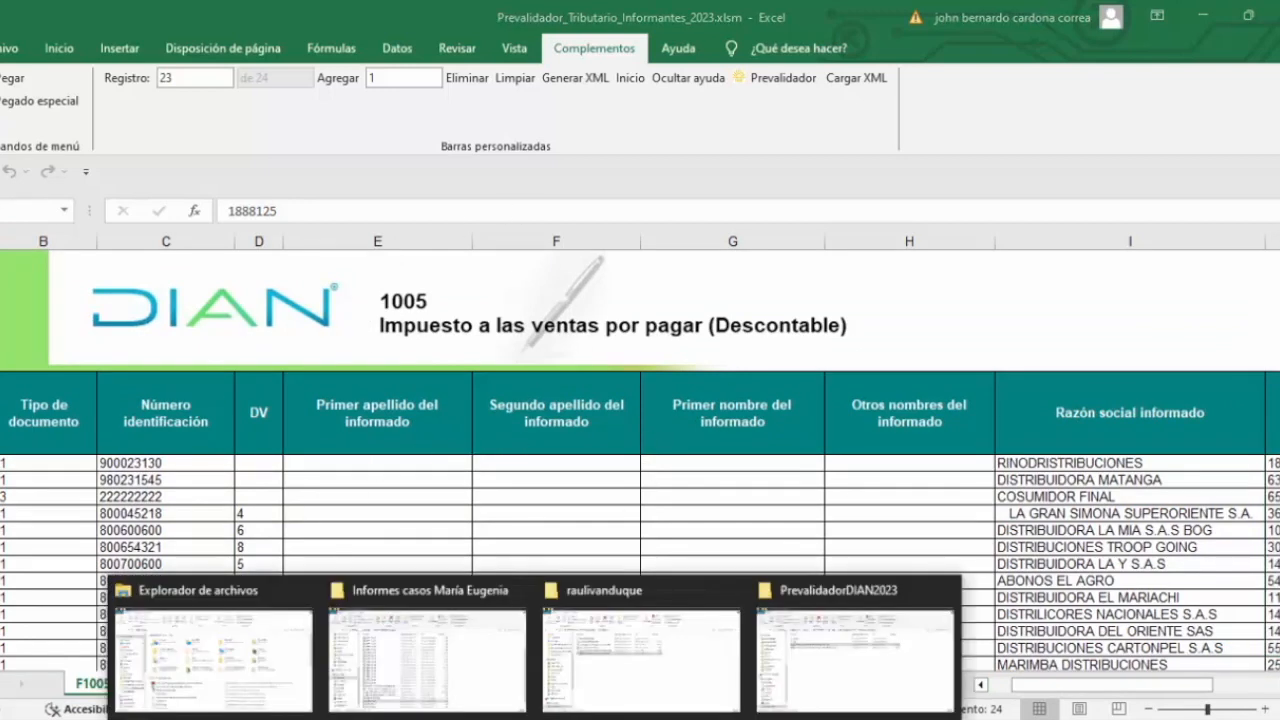
Step: Open the PrevalidadorDIAN2023 salida folder to see the 1001, 1003 and 1005 Dmuisca XML files
click(932, 673)
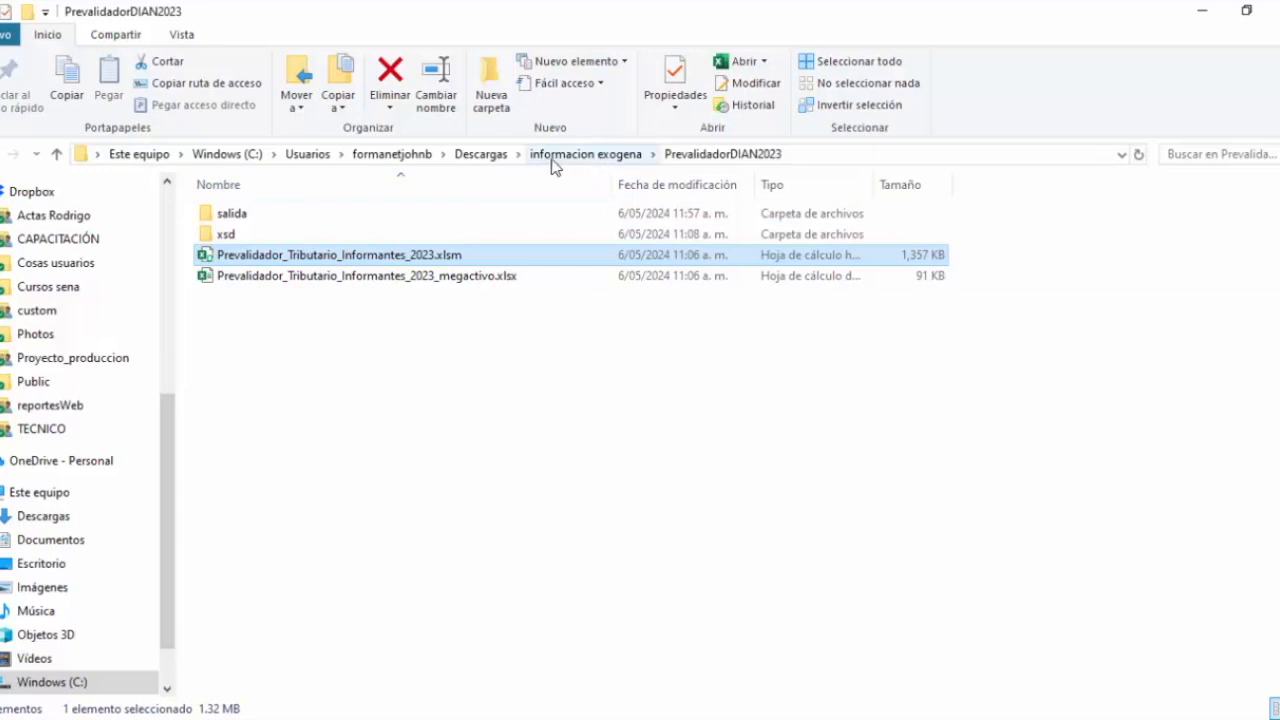
click(246, 214)
double_click(246, 214)
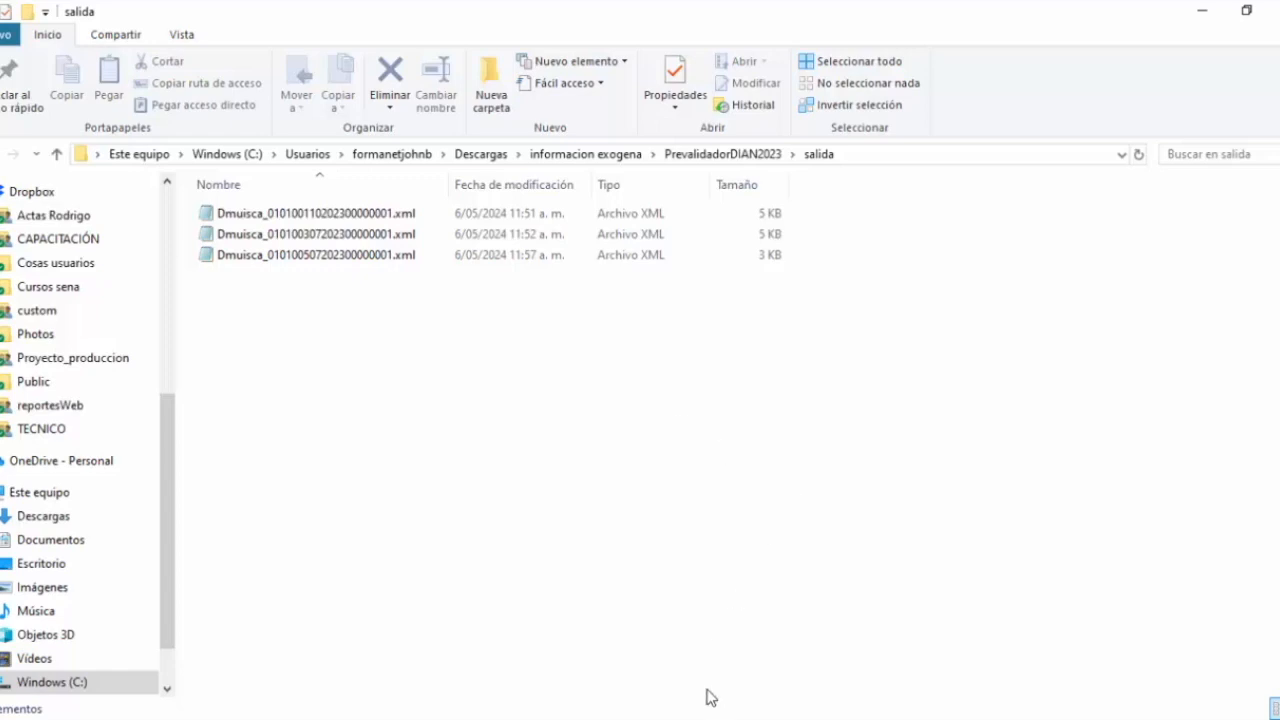
Step: Return to the Megactivo browser, dismiss the email dialog and panel, and duplicate the site's tab
mouse_move(760, 716)
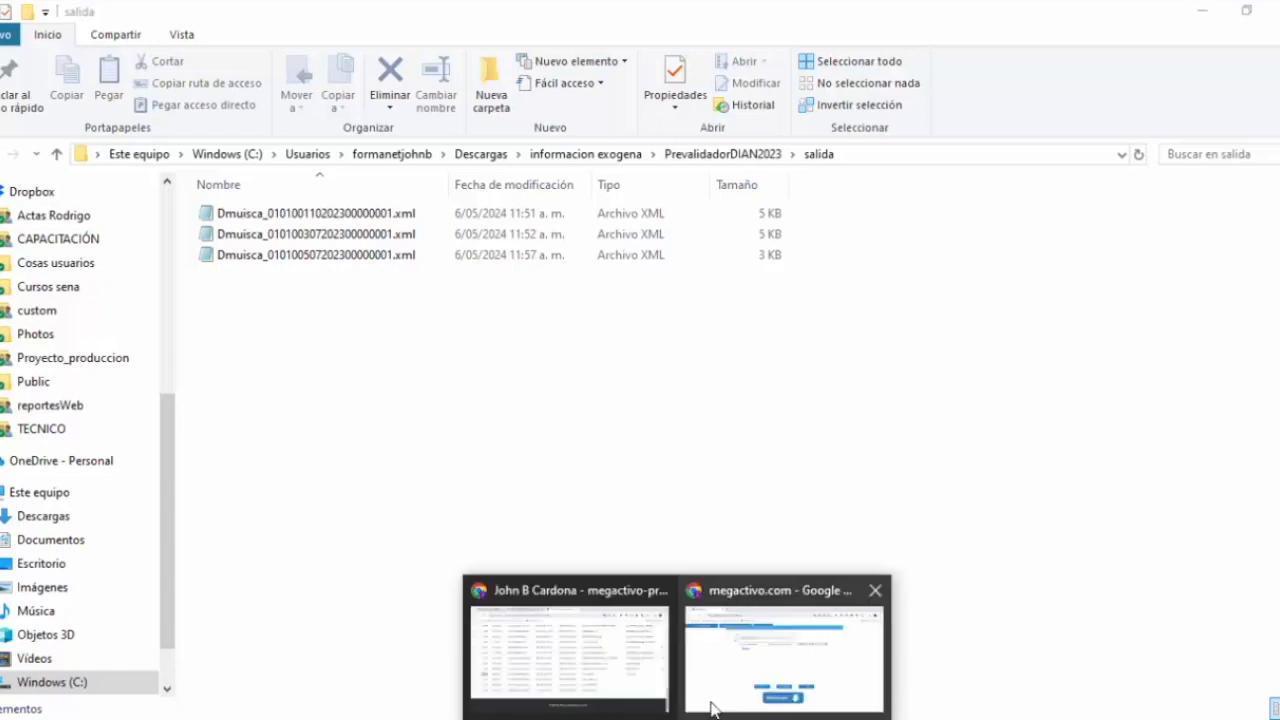
click(748, 684)
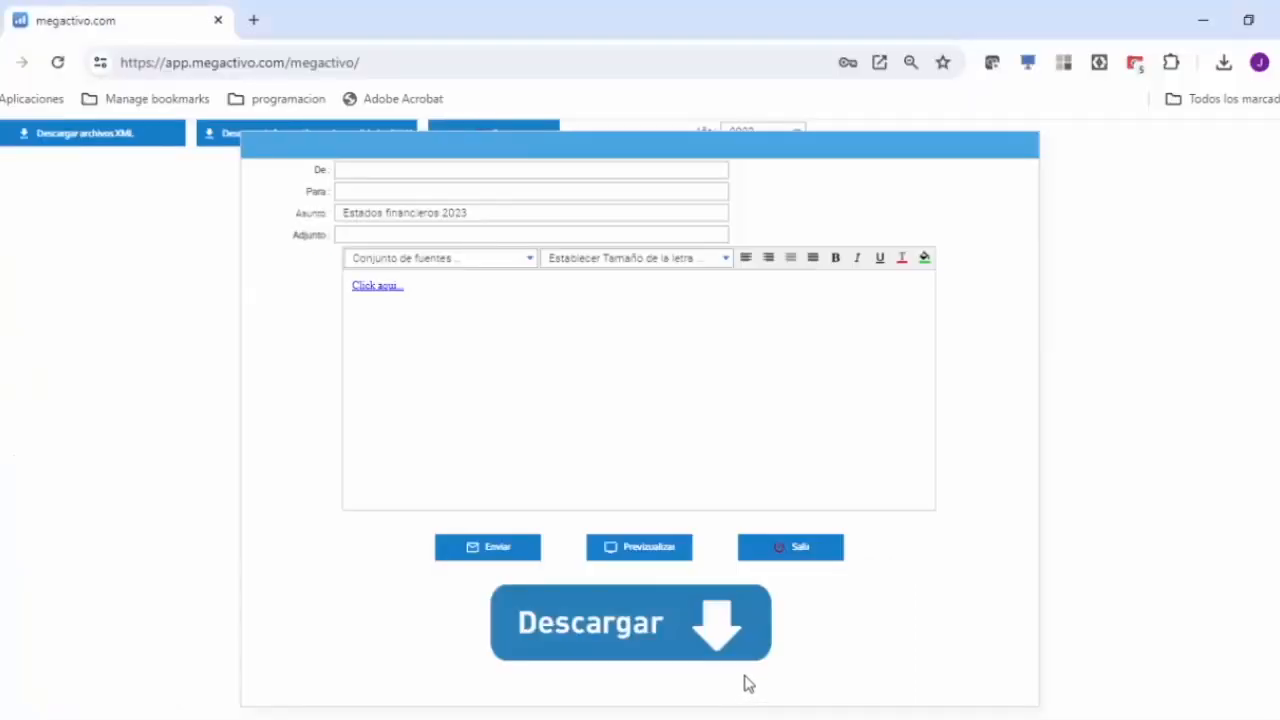
click(791, 546)
click(507, 139)
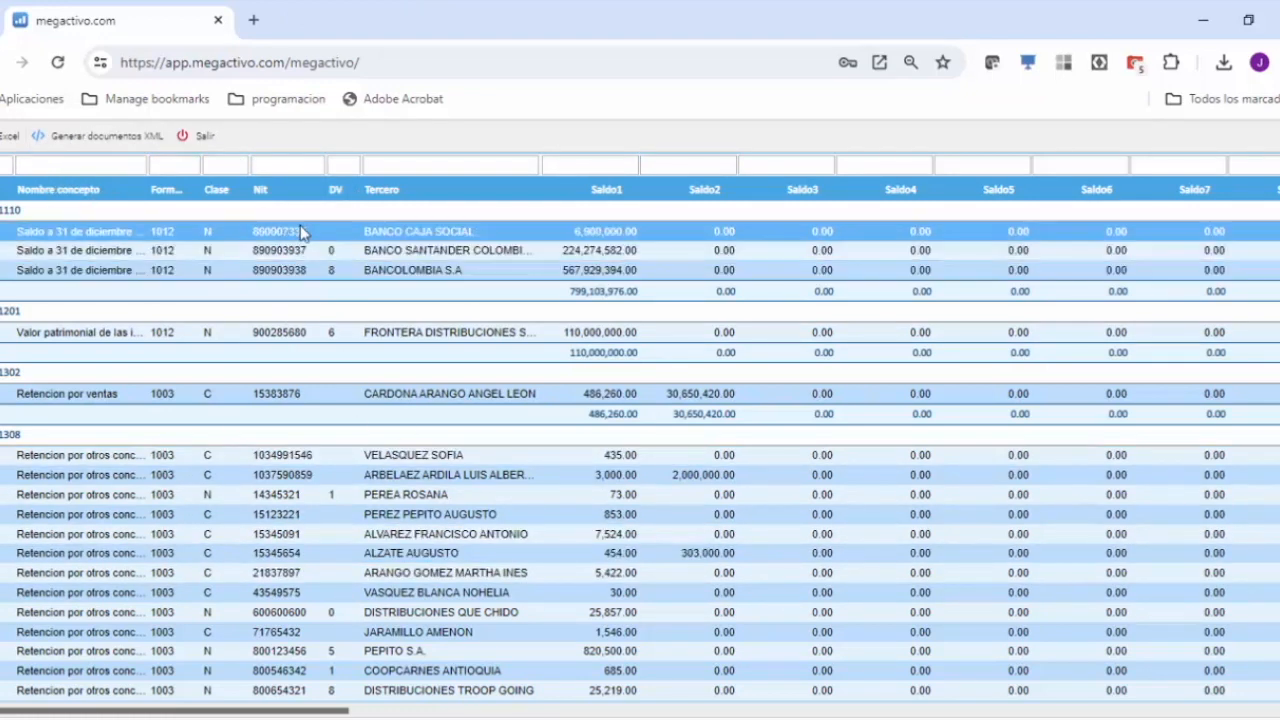
right_click(108, 24)
click(172, 194)
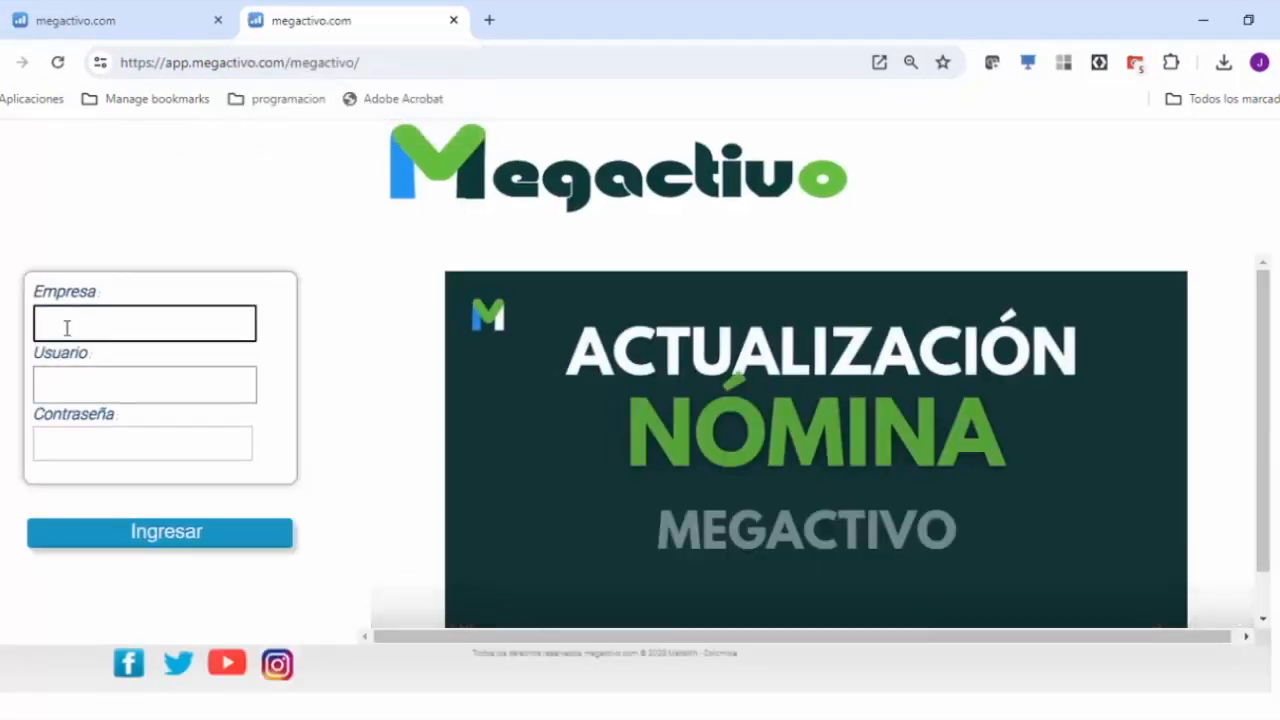
Step: Sign in to Megactivo on the new tab with the company code and credentials
key(Tab)
key(Return)
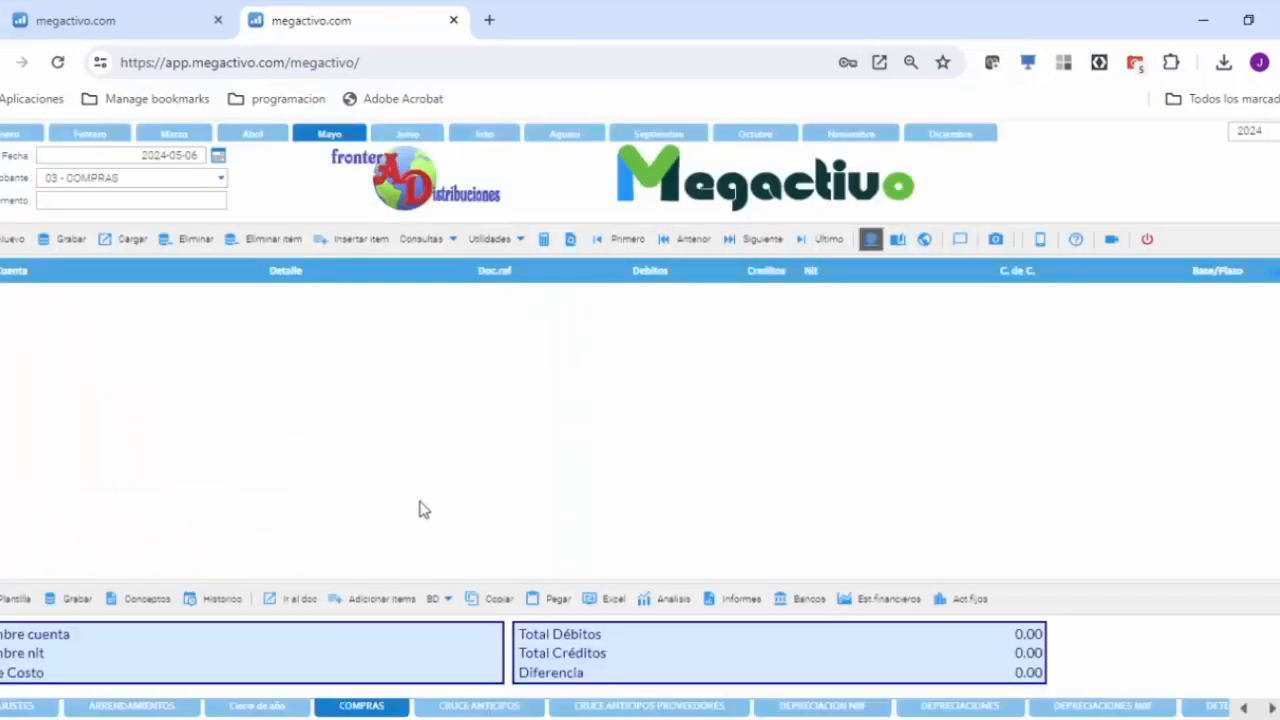
Step: Open the chart of accounts under BD > Cuentas for year 2023
click(446, 605)
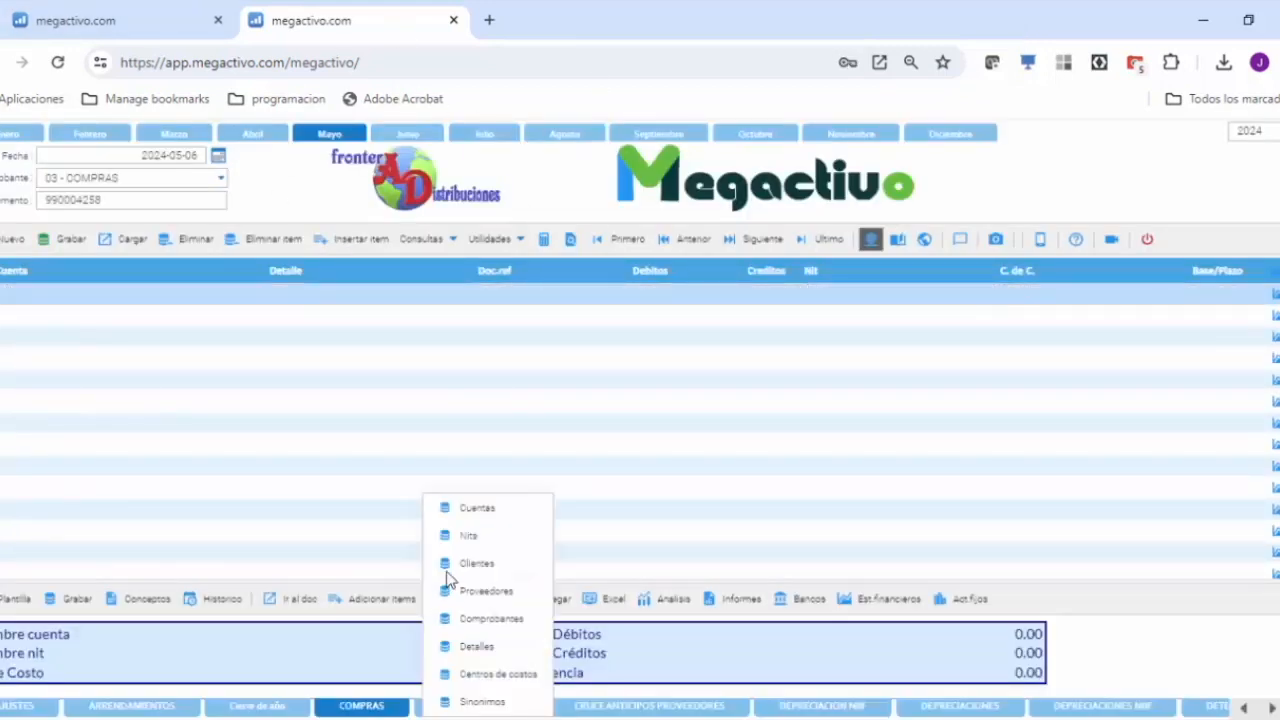
click(480, 510)
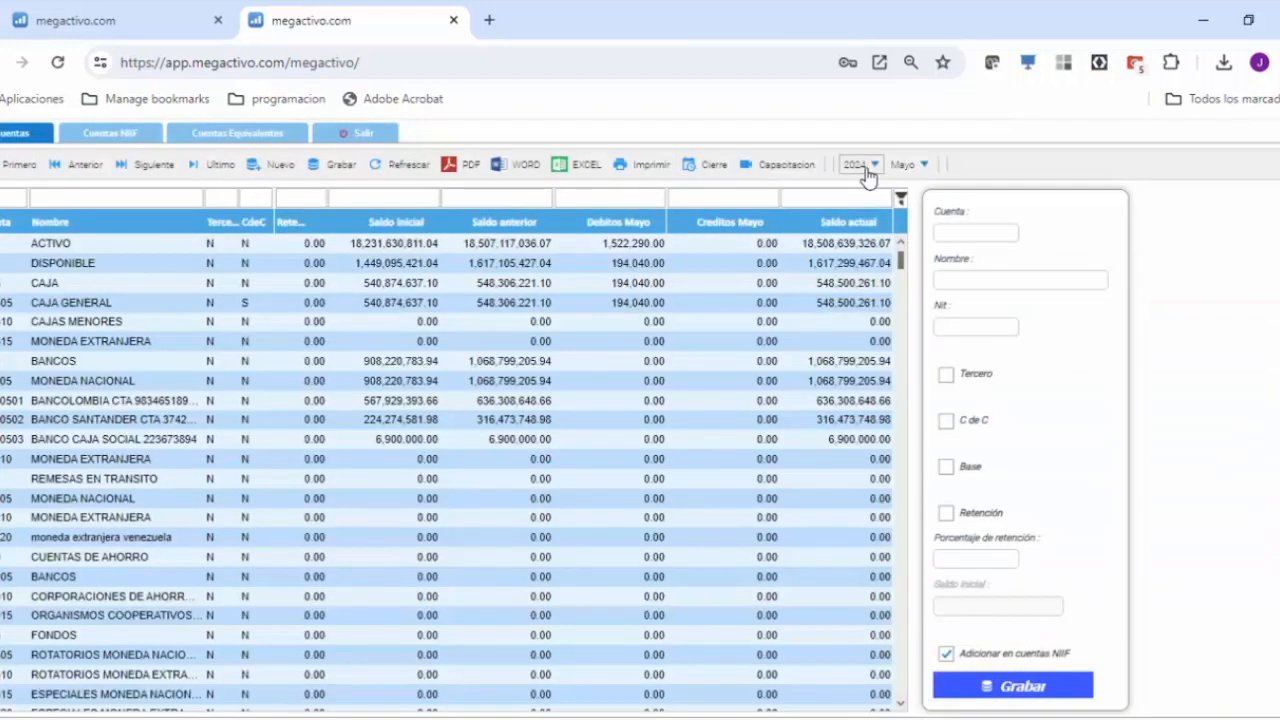
click(876, 167)
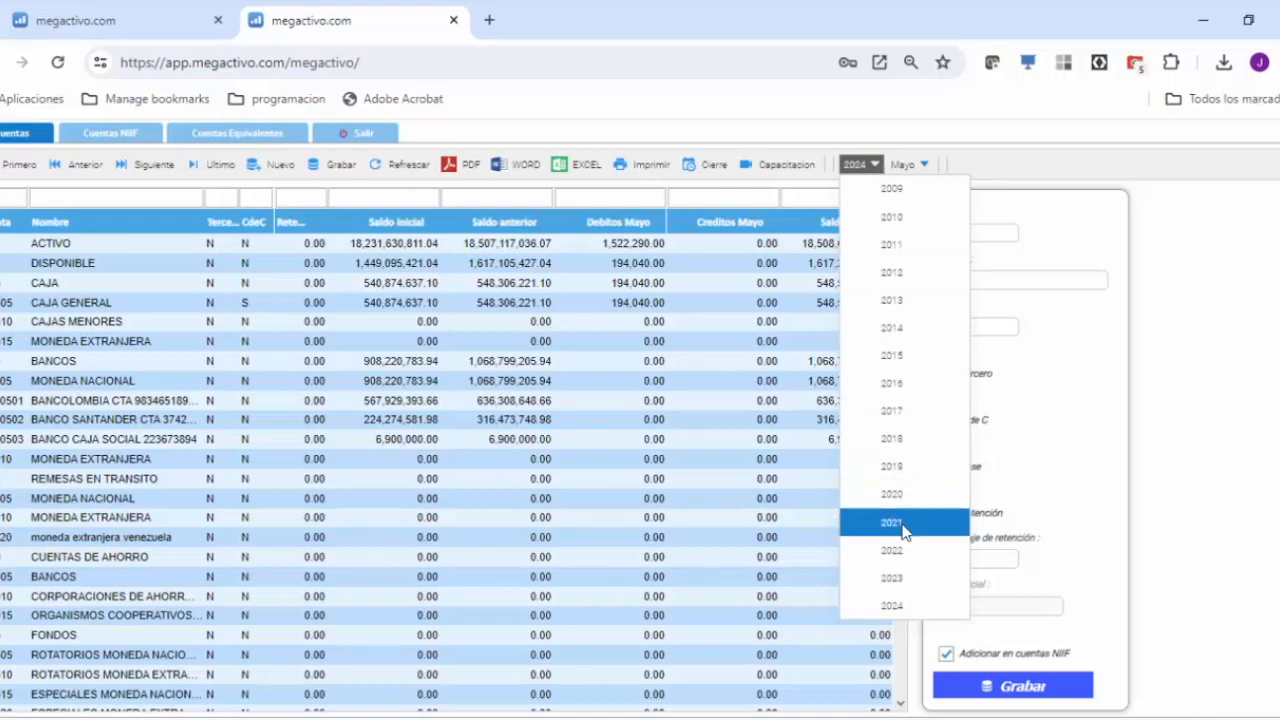
click(897, 579)
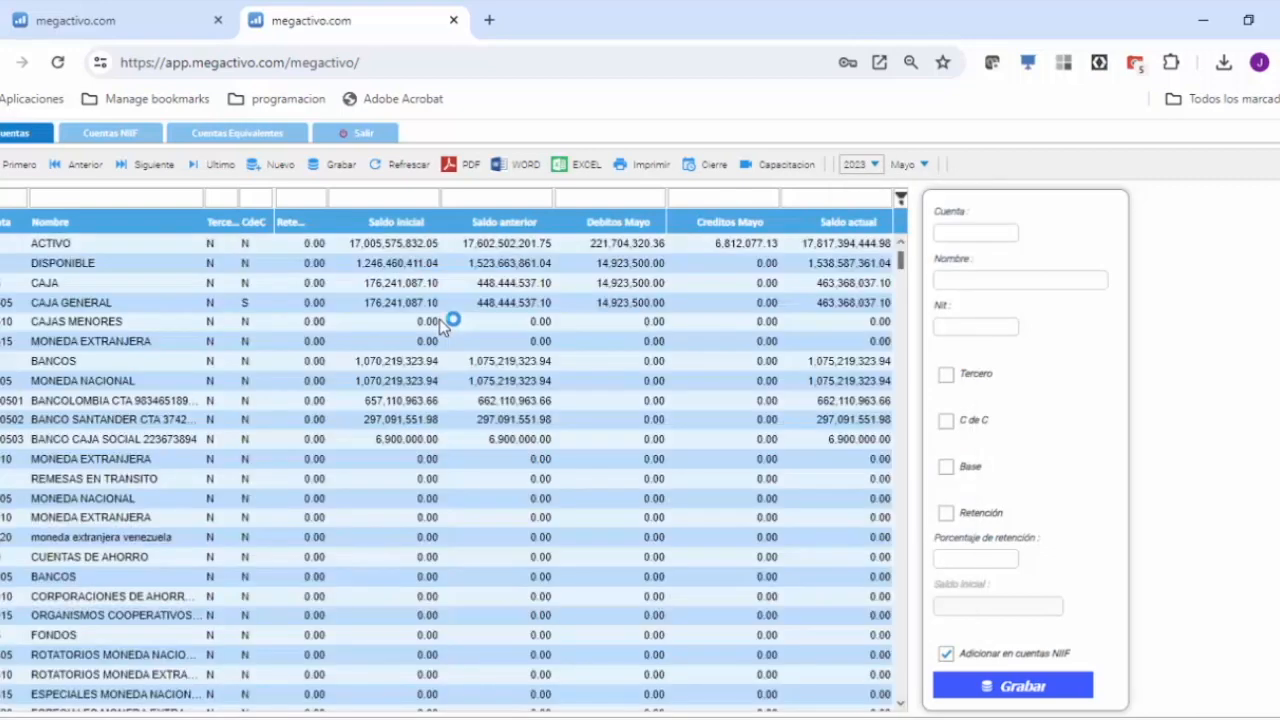
Step: Check the bank accounts and select the Bancolombia NIT, then return to the report tab
click(22, 419)
click(24, 401)
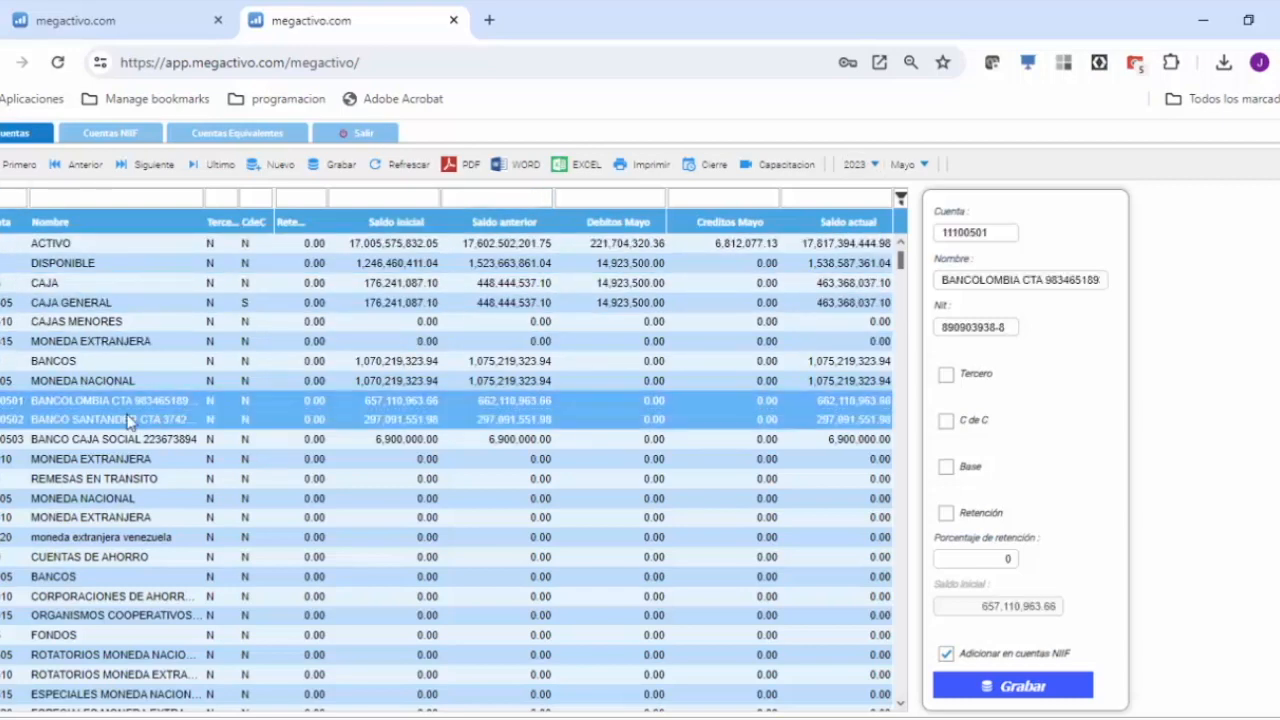
click(68, 419)
click(66, 439)
click(56, 408)
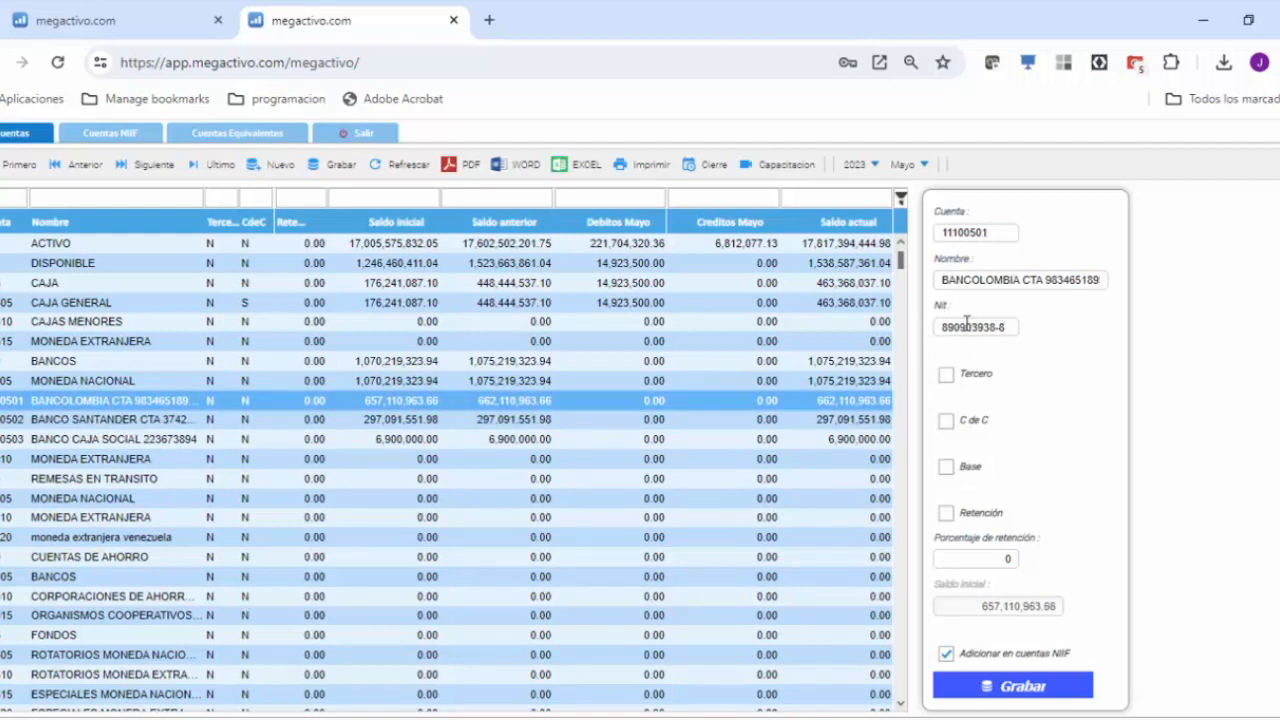
drag(1001, 326, 940, 328)
click(105, 22)
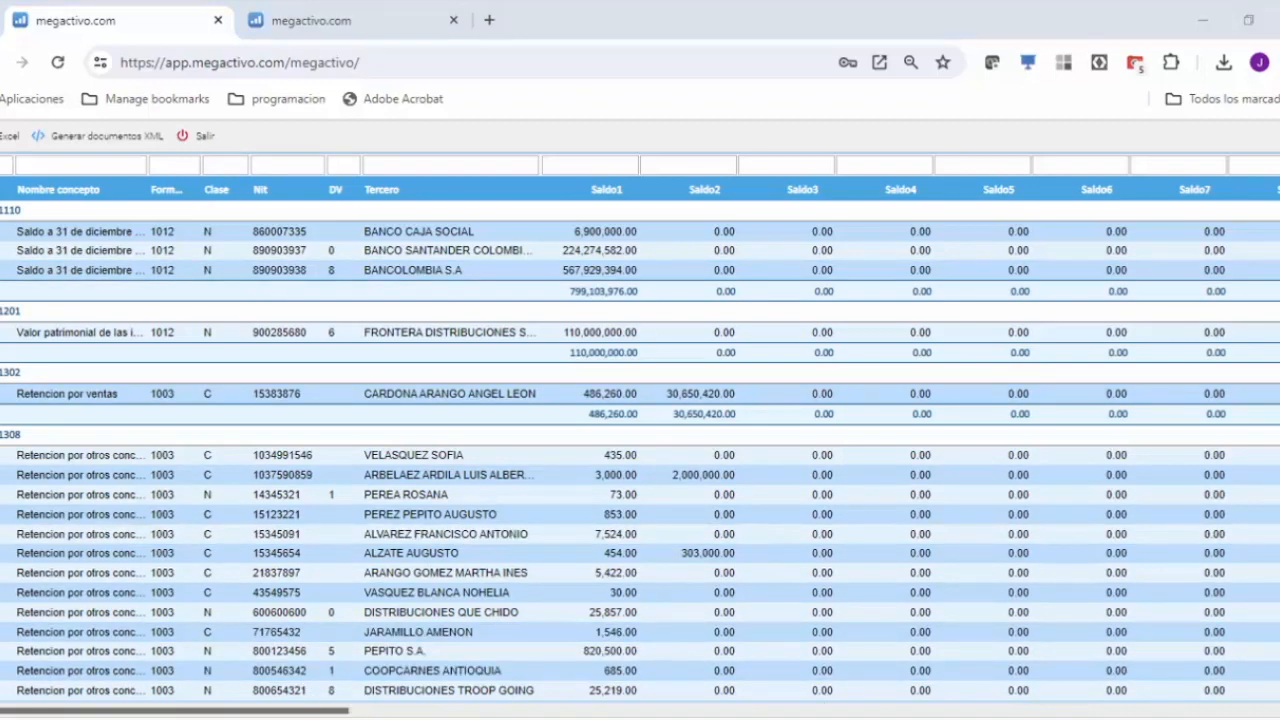
Step: Go to the F1006 sheet by choosing format 1006(V-8) on the Prevalidador start page
click(996, 718)
scroll(431, 558, down, 3)
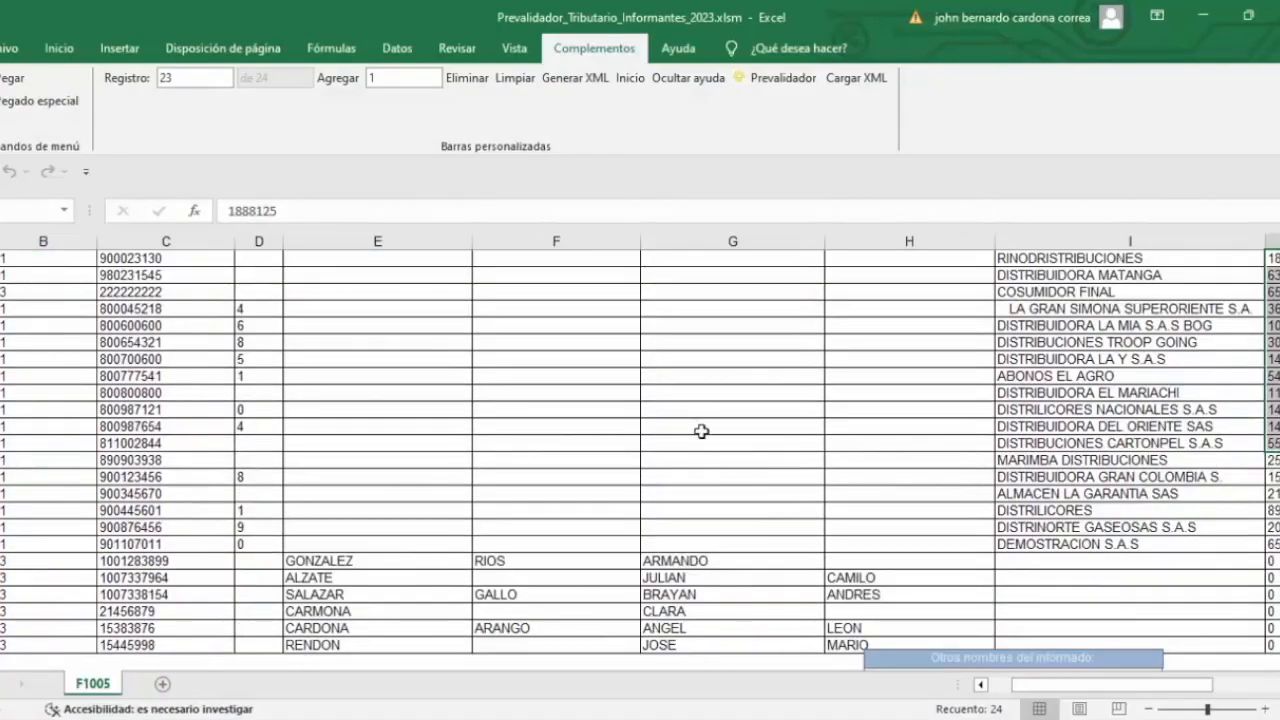
scroll(701, 431, up, 3)
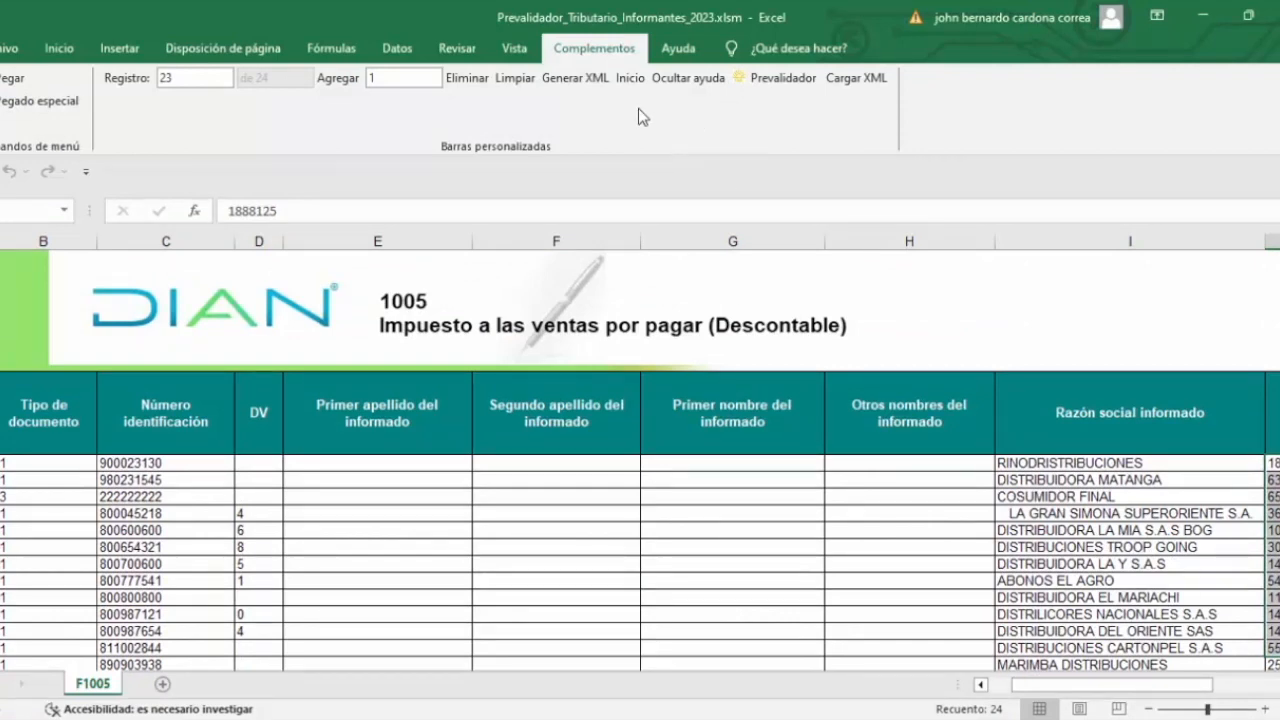
click(630, 78)
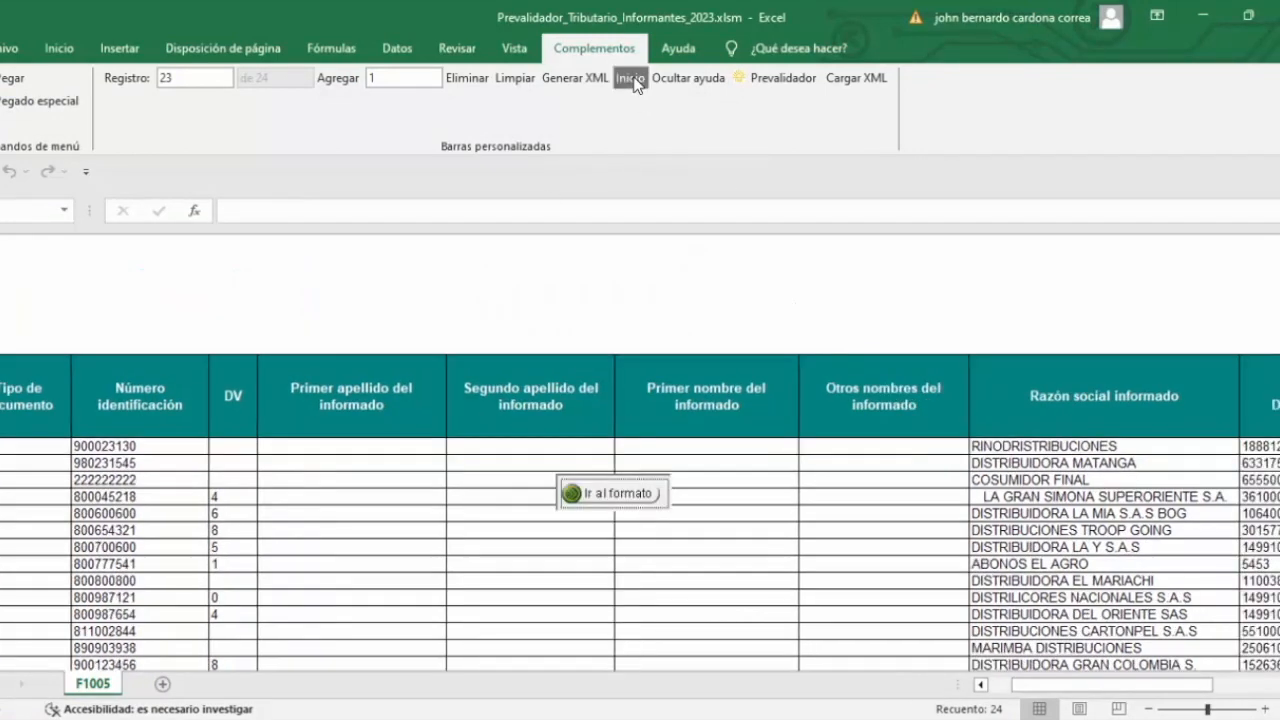
click(657, 450)
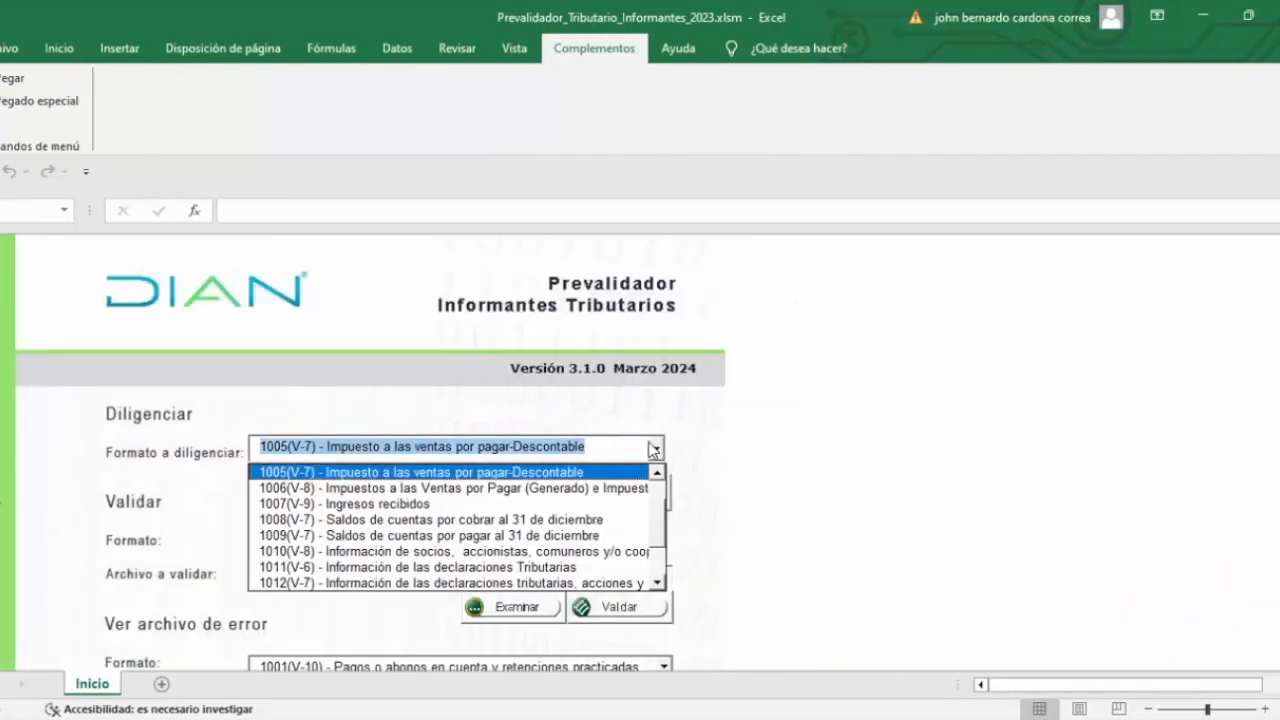
click(345, 487)
click(578, 492)
Step: Select the whole block of F1006 records with Ctrl+Shift+arrows and copy it
scroll(90, 440, up, 10)
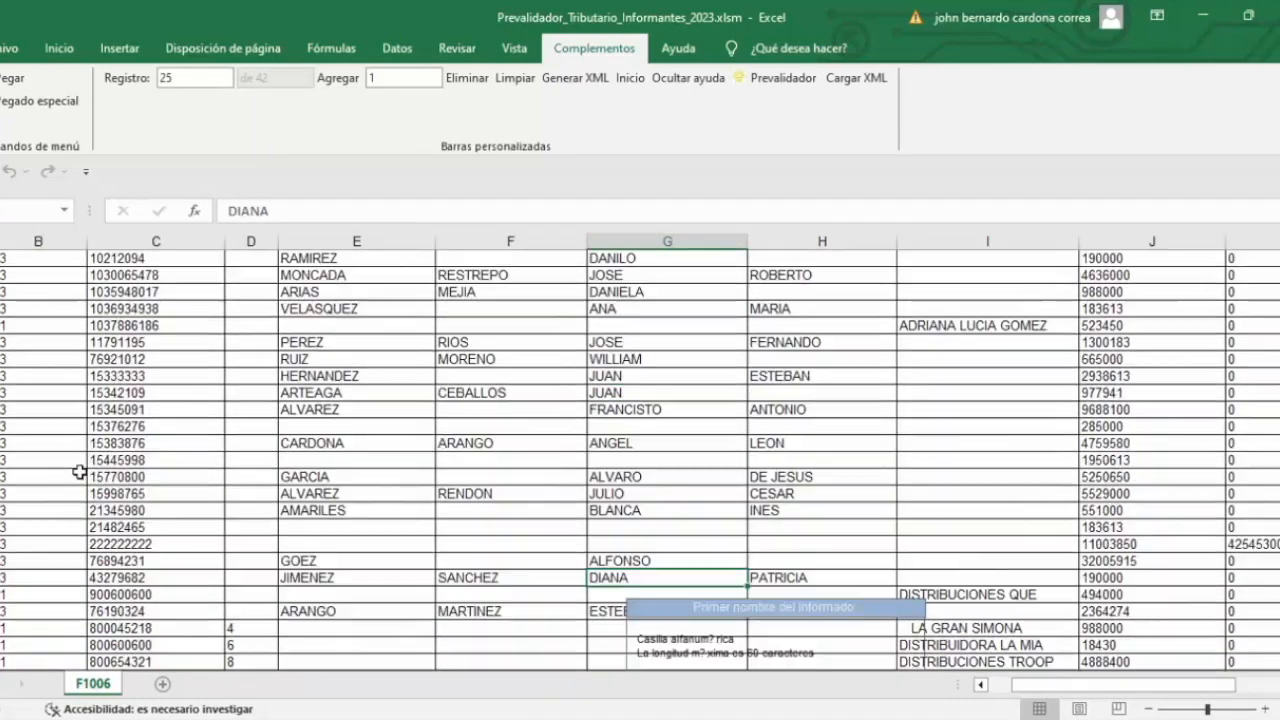
click(40, 474)
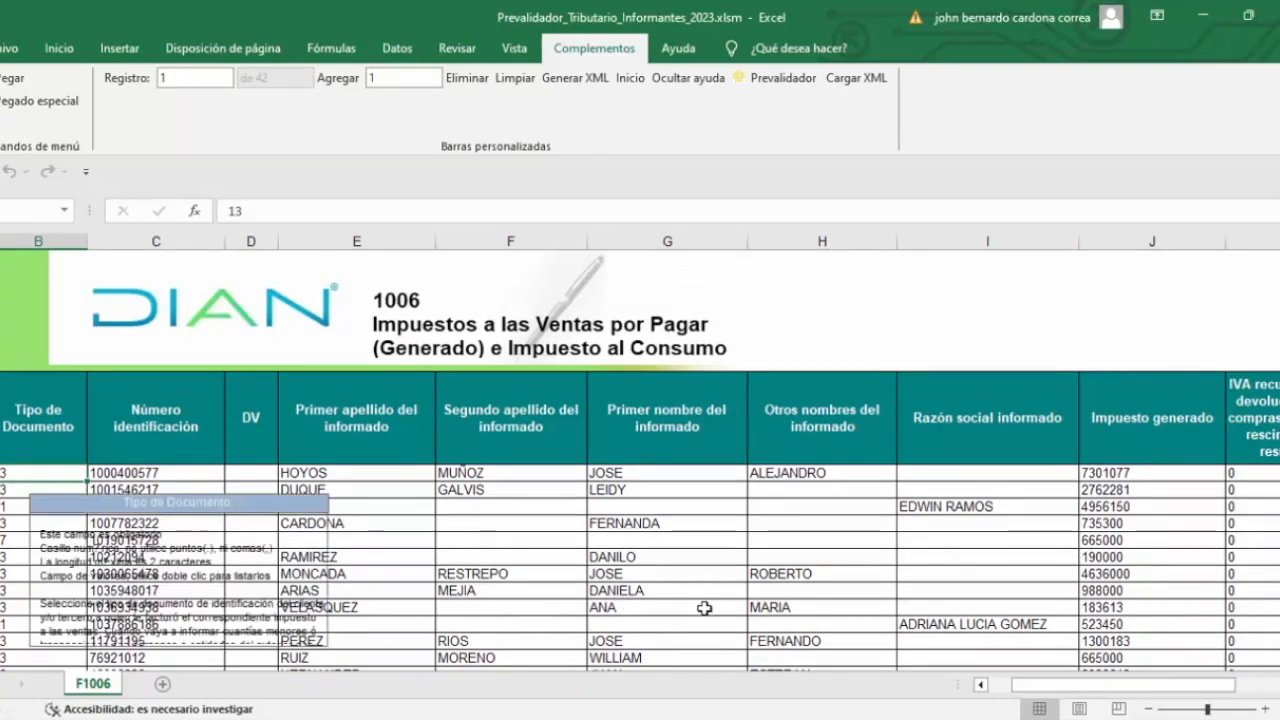
key(ctrl+shift+Right)
key(ctrl+shift+Down)
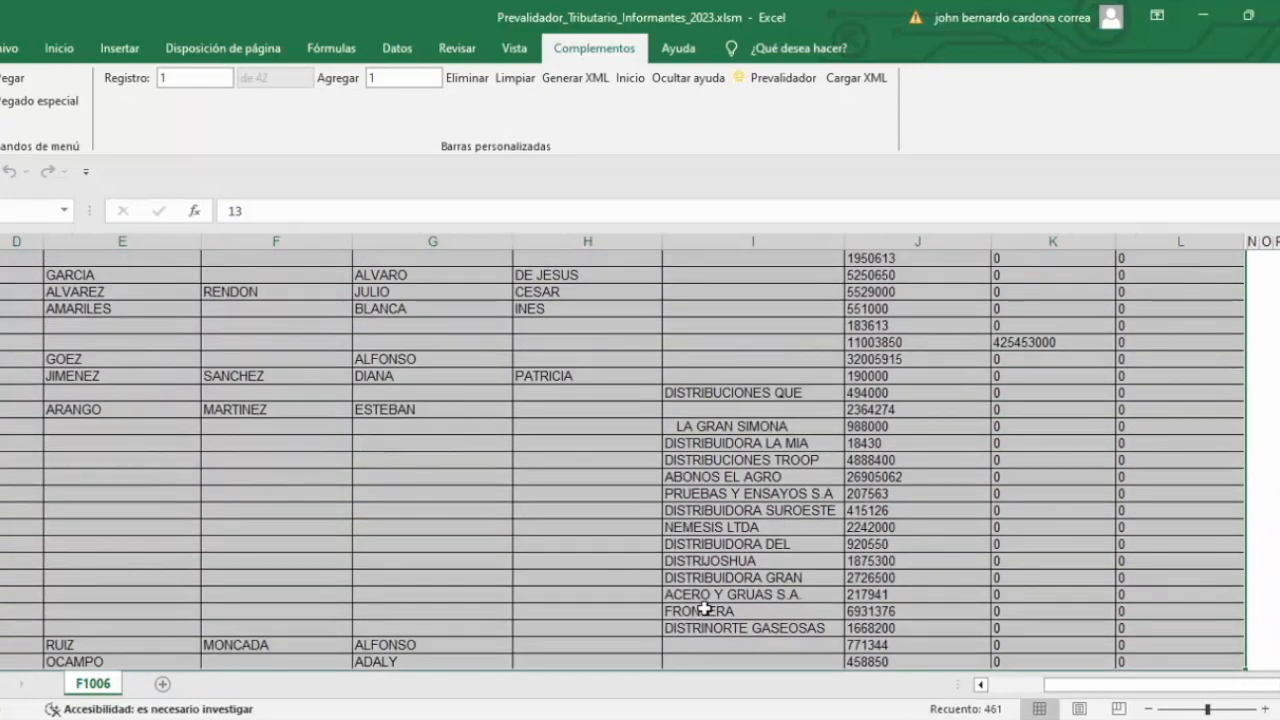
key(ctrl+c)
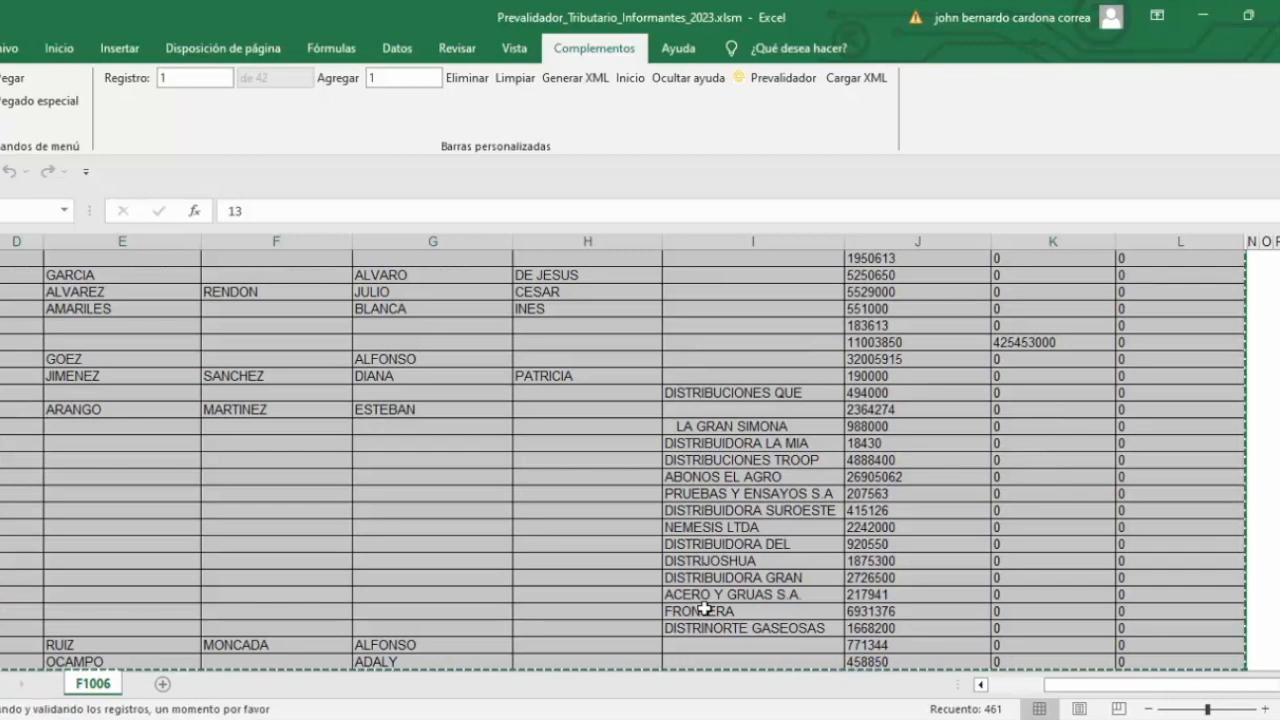
click(143, 357)
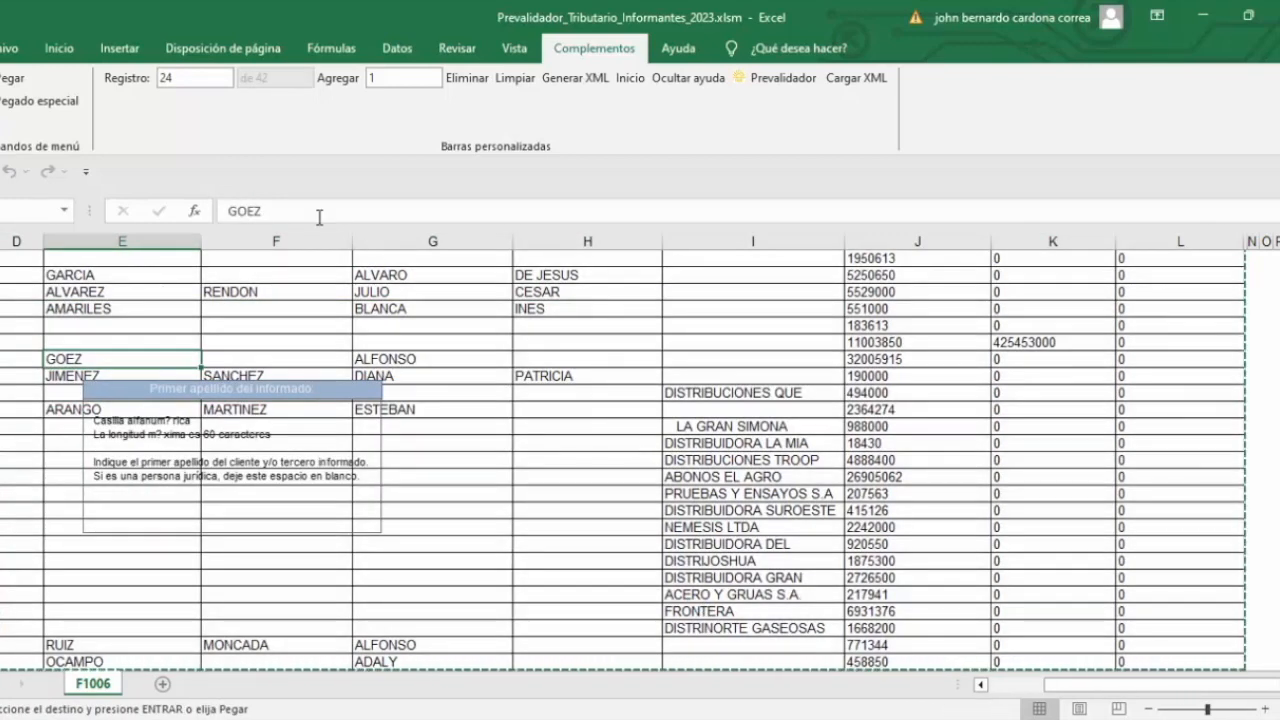
scroll(220, 380, up, 6)
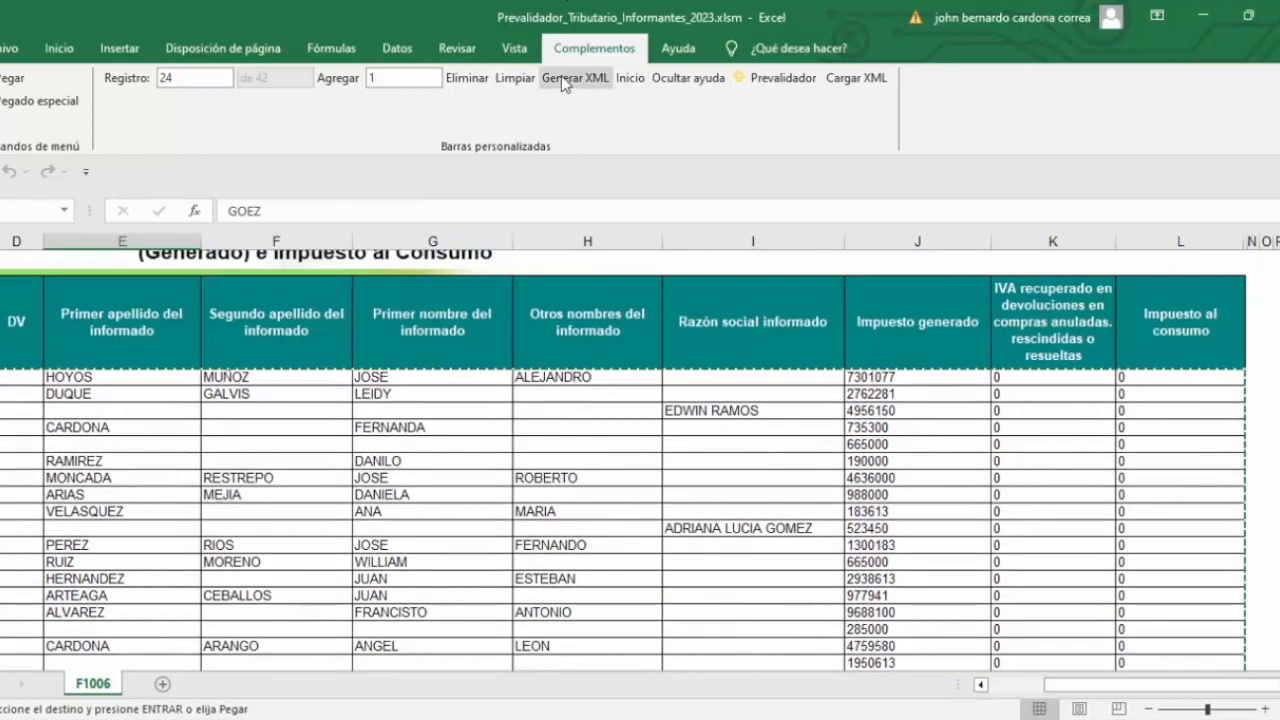
click(561, 77)
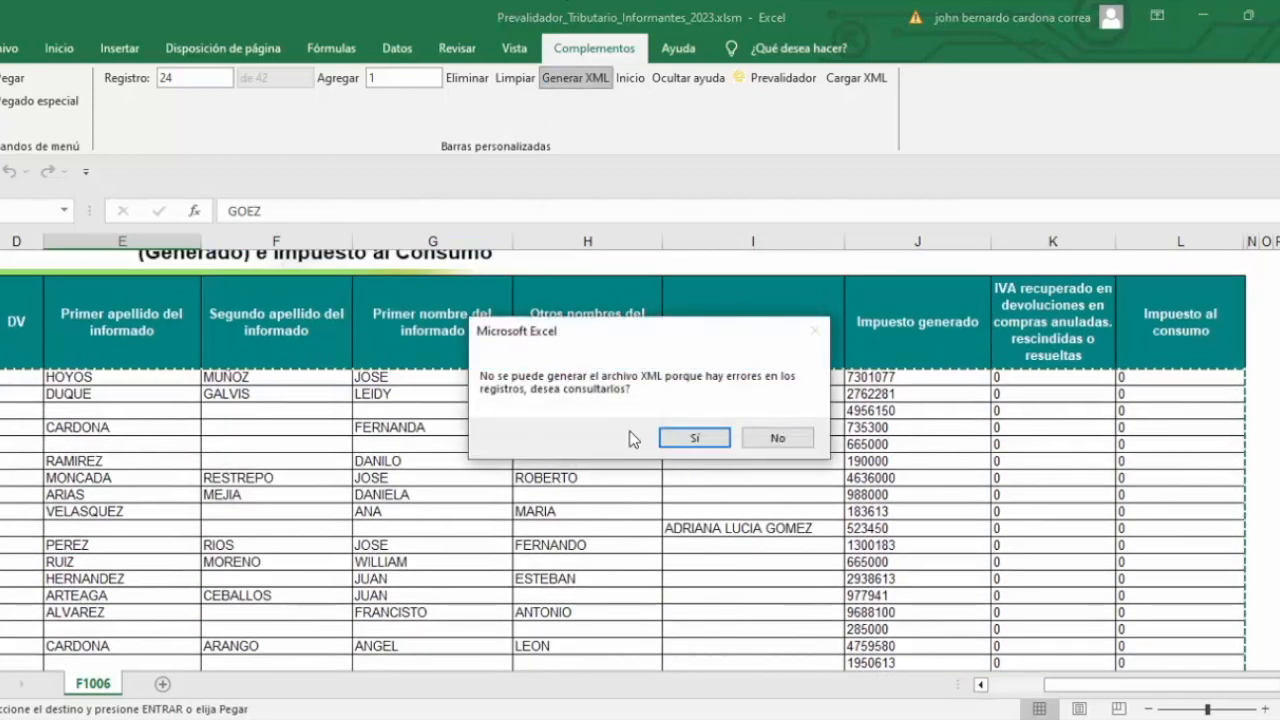
click(690, 438)
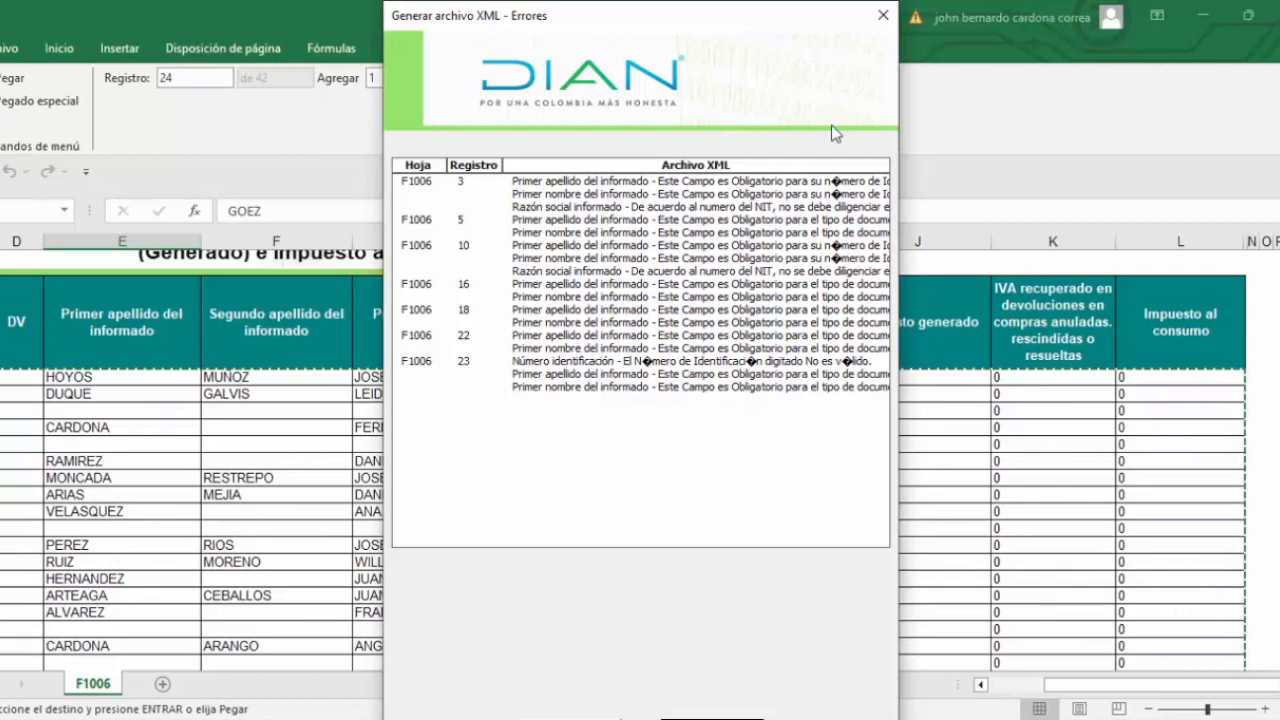
click(883, 15)
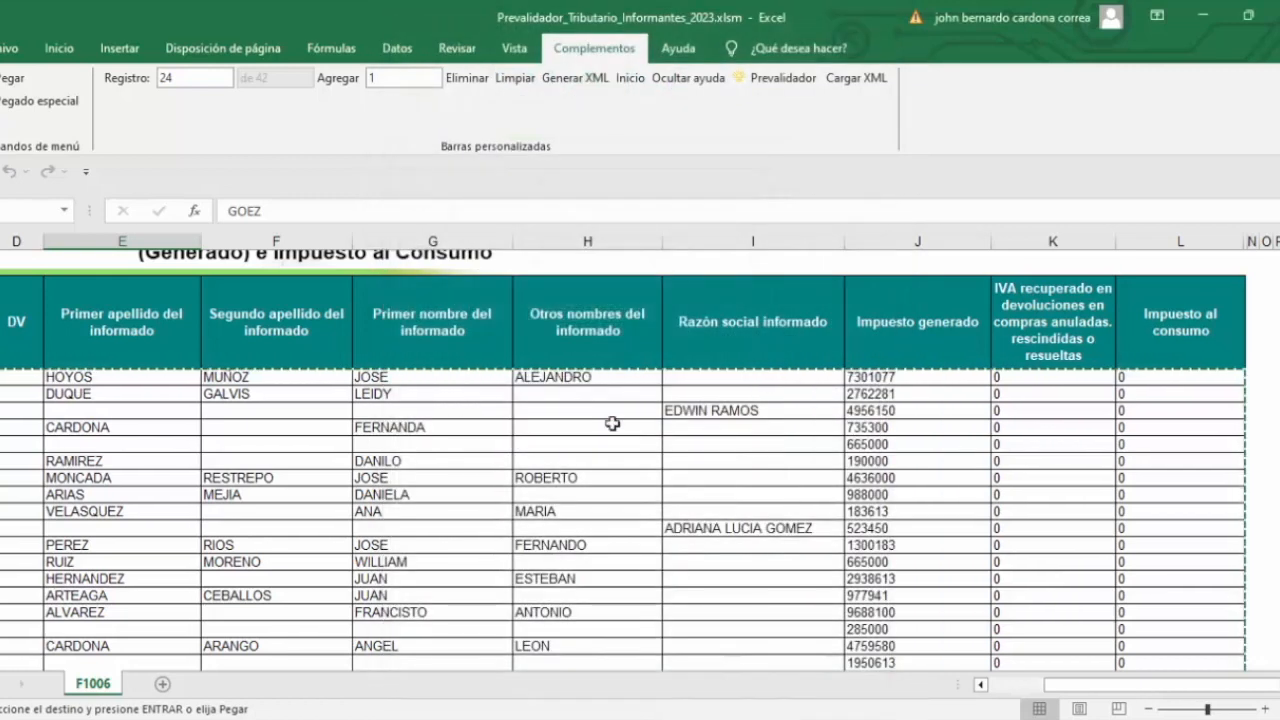